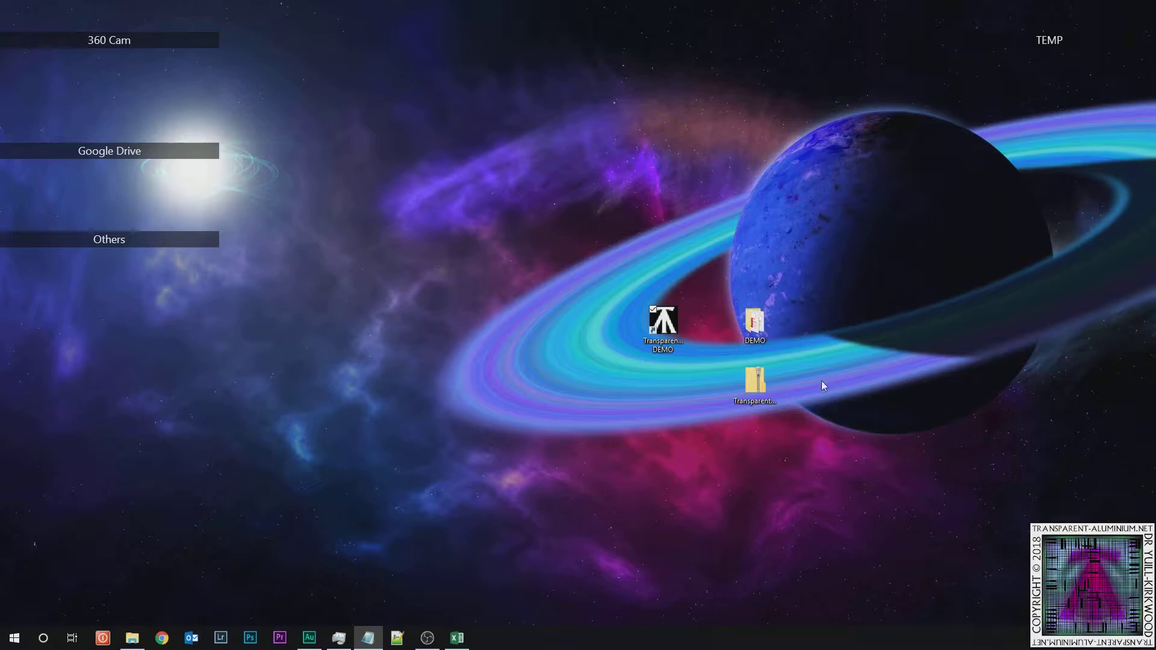
# - Replace Transparent-Aluminium.accdb in the DEMO folder with the copy from Transparent-Aluminium.zip and return to the desktop
pyautogui.click(763, 381)
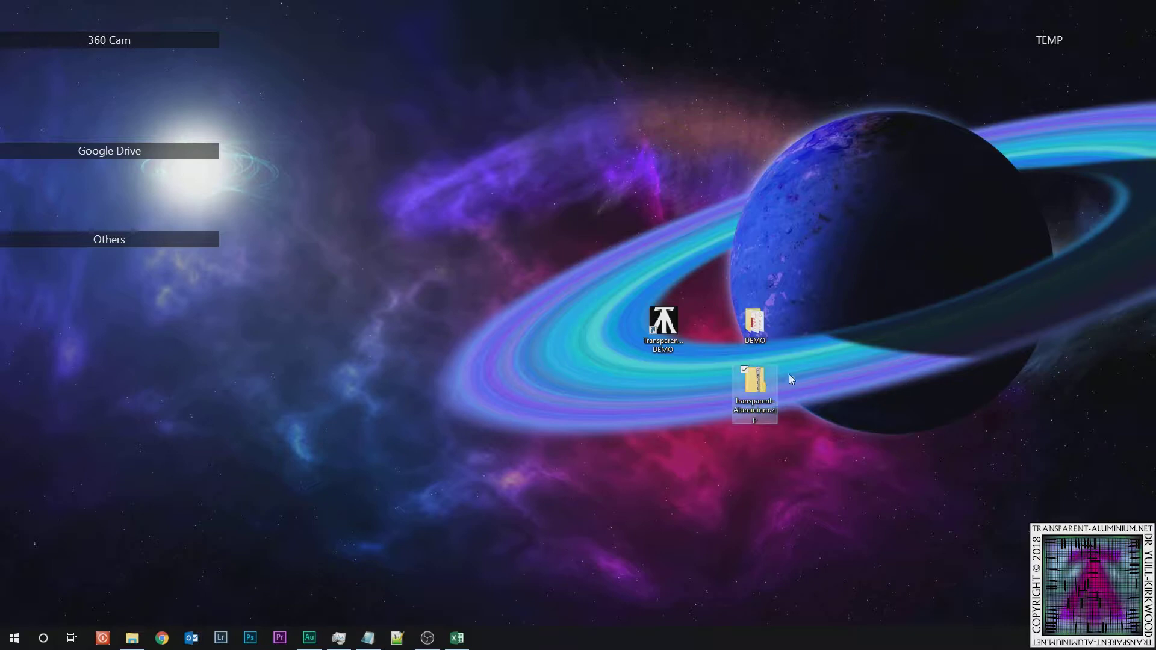
pyautogui.doubleClick(757, 383)
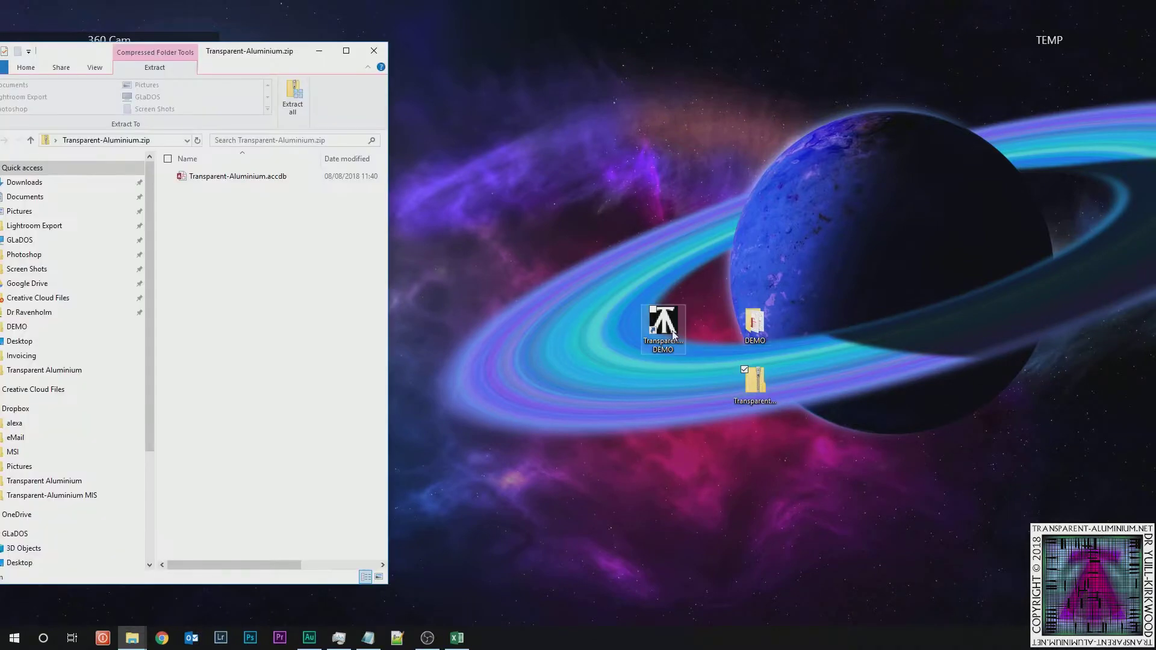
pyautogui.rightClick(673, 336)
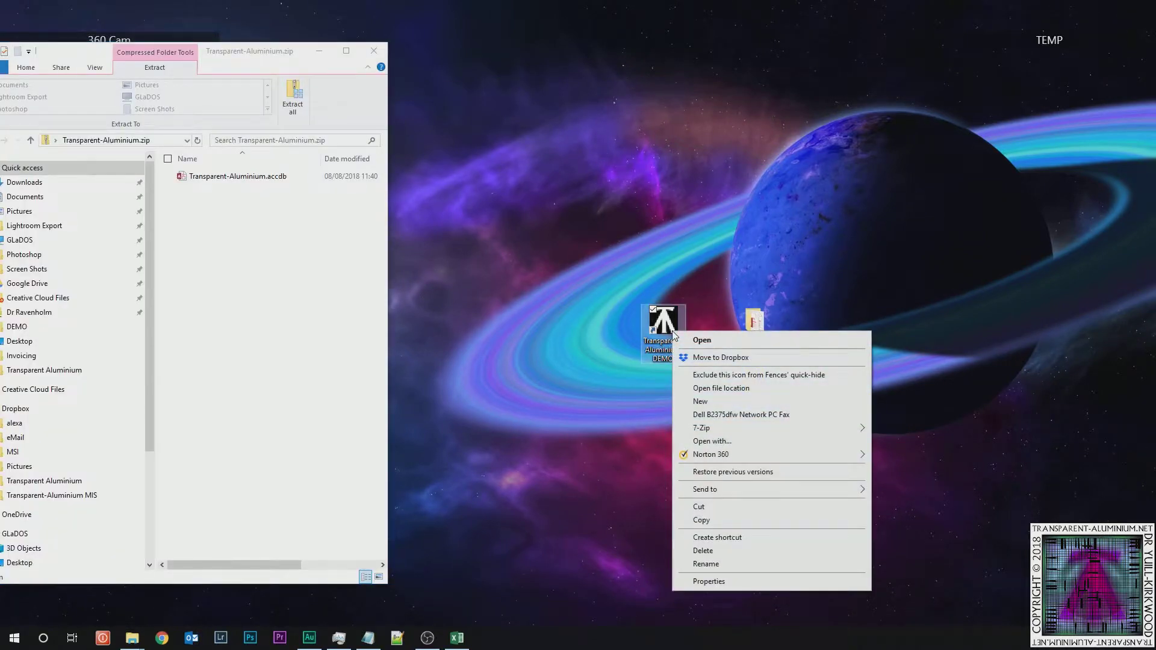
pyautogui.click(706, 389)
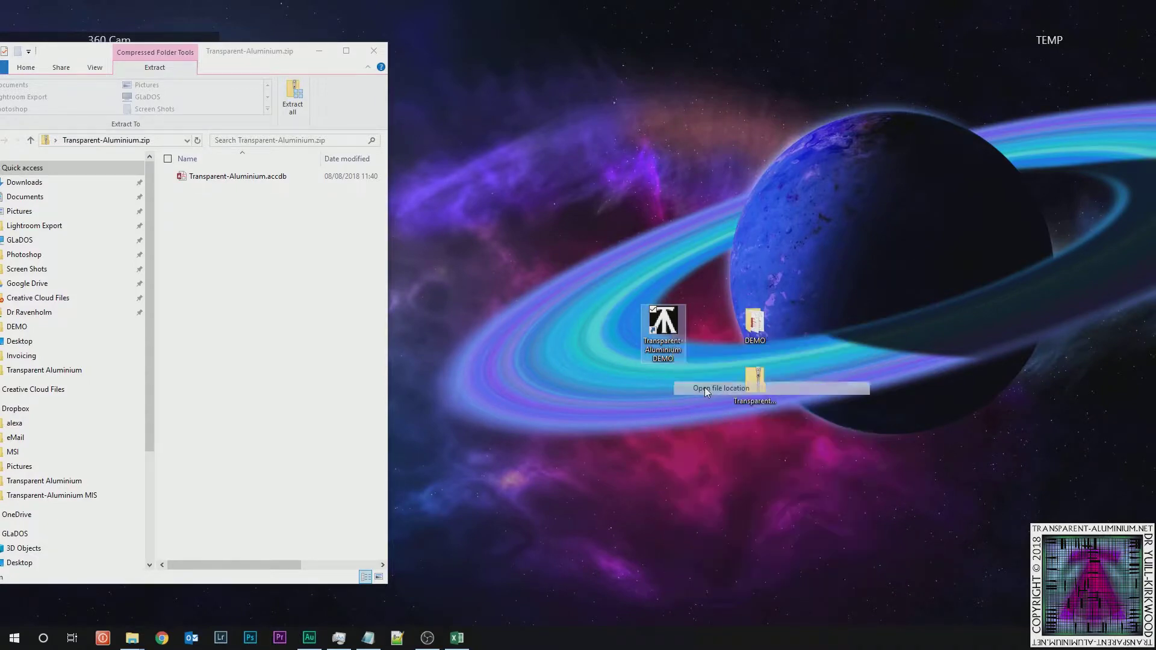
pyautogui.moveTo(235, 17); pyautogui.dragTo(899, 50)
pyautogui.moveTo(212, 183); pyautogui.dragTo(952, 237)
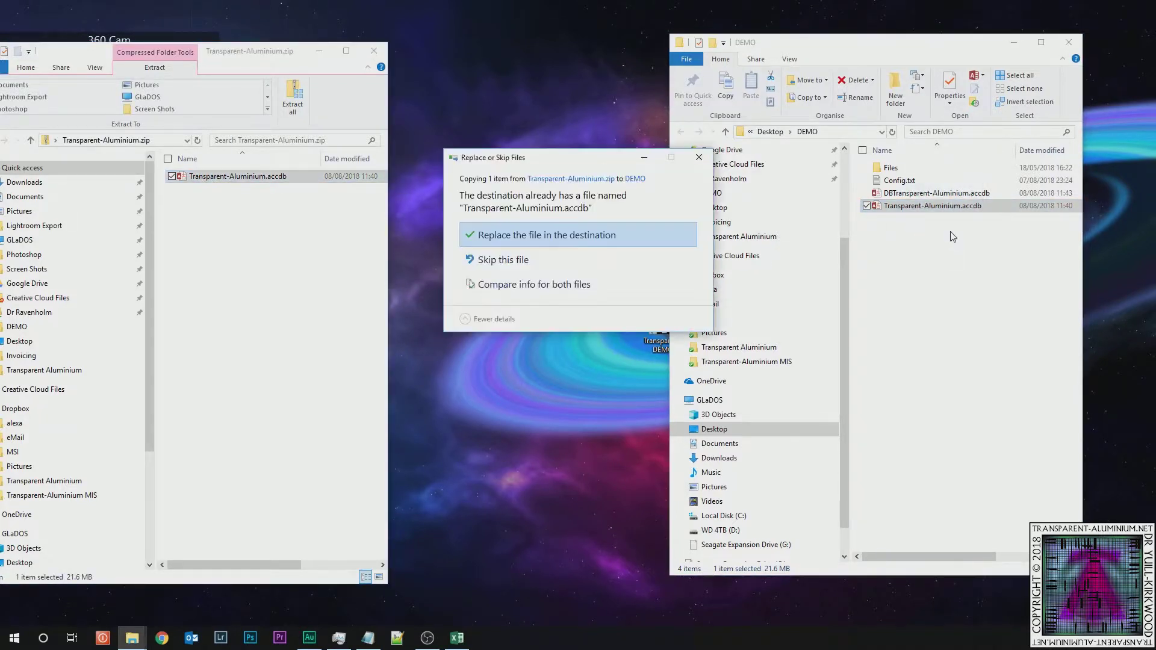
pyautogui.click(506, 236)
pyautogui.press('super+d')
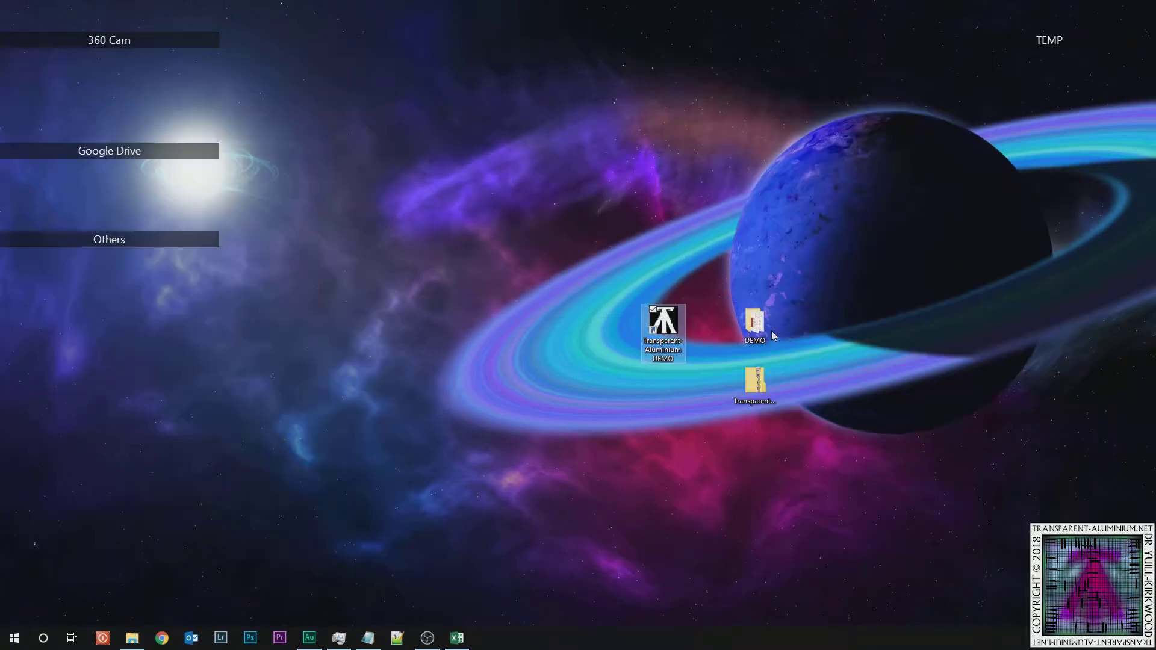
# - Launch the Transparent-Aluminium DEMO database, enable its content, and accept the update to v1.7.2i
pyautogui.doubleClick(660, 336)
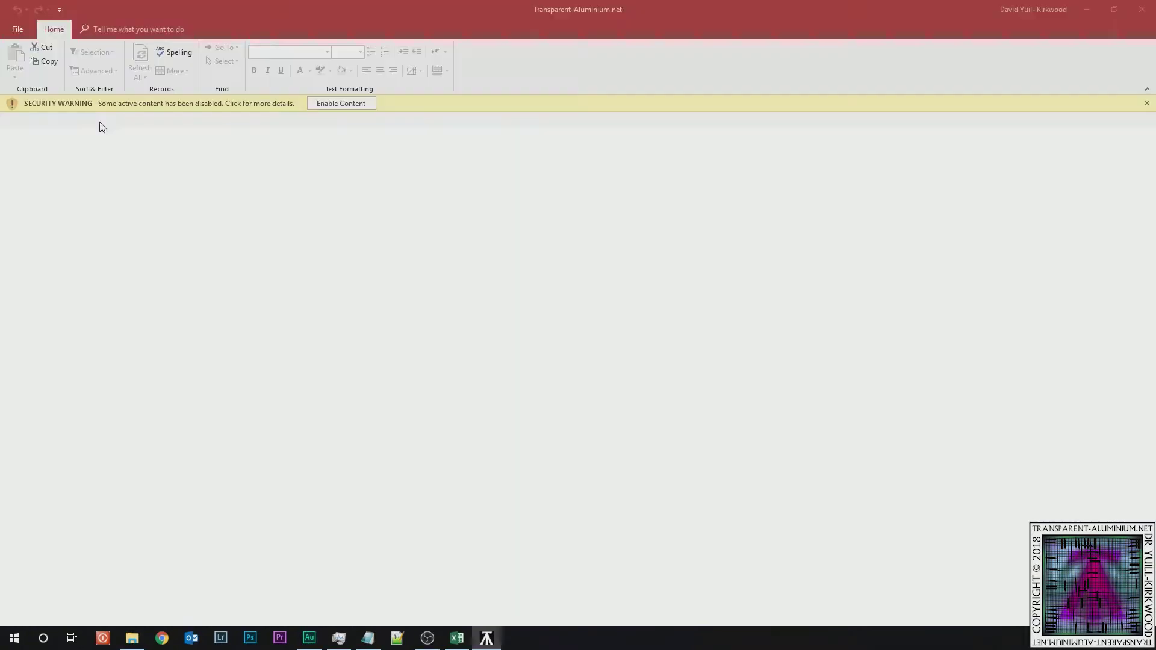
pyautogui.click(341, 104)
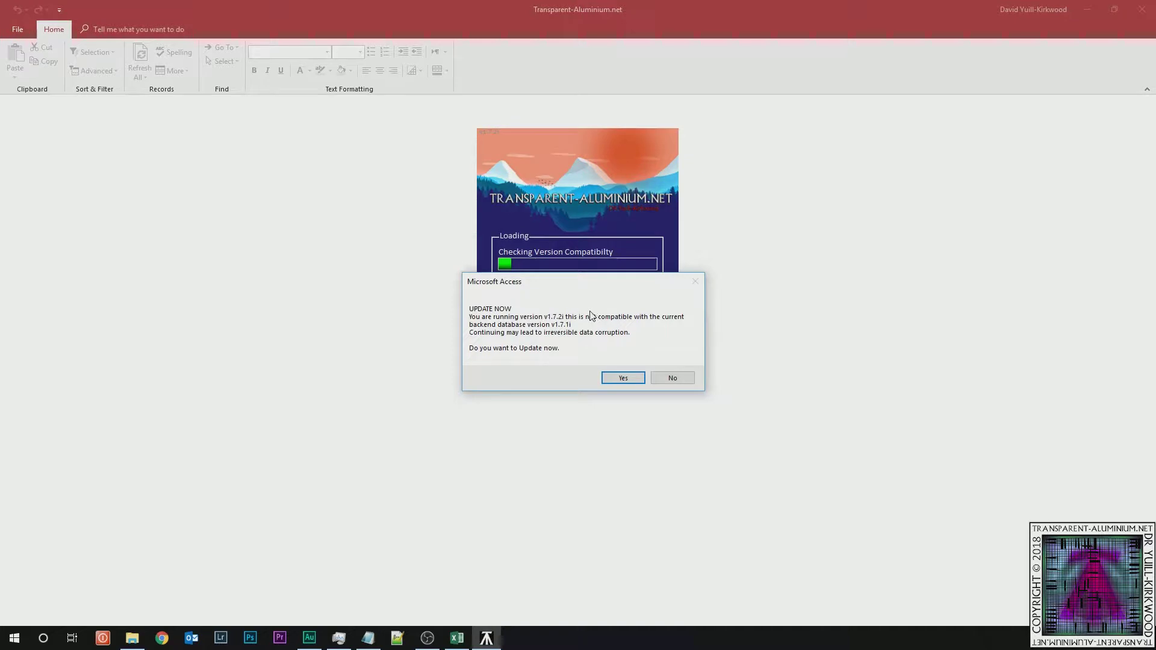
pyautogui.click(622, 379)
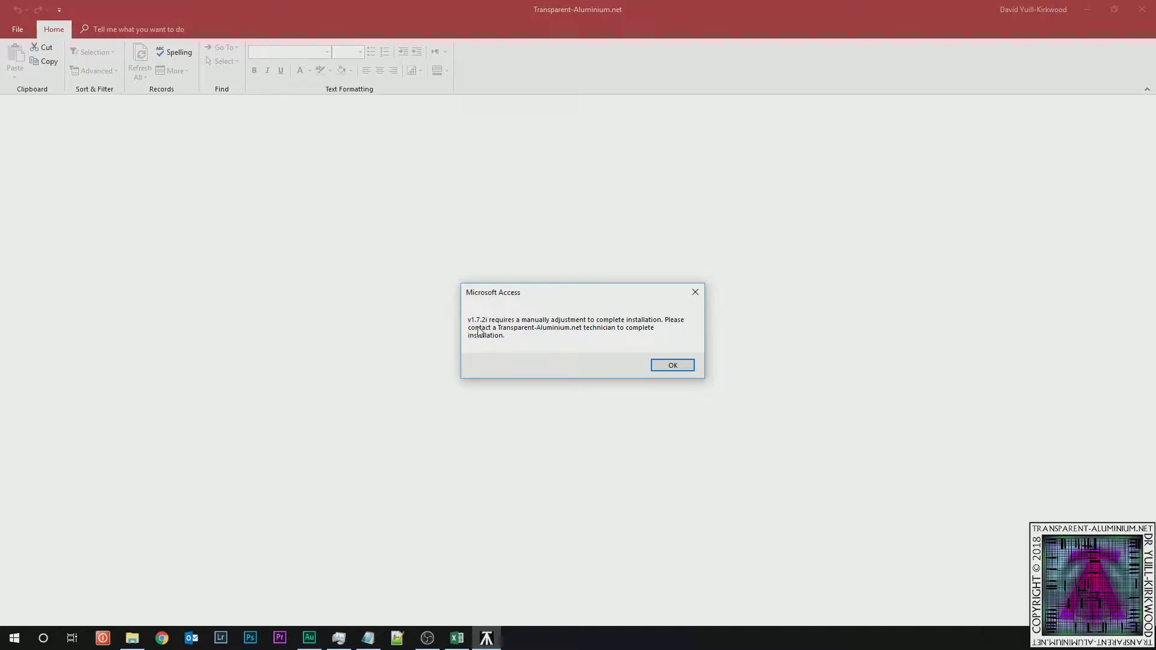
pyautogui.click(673, 367)
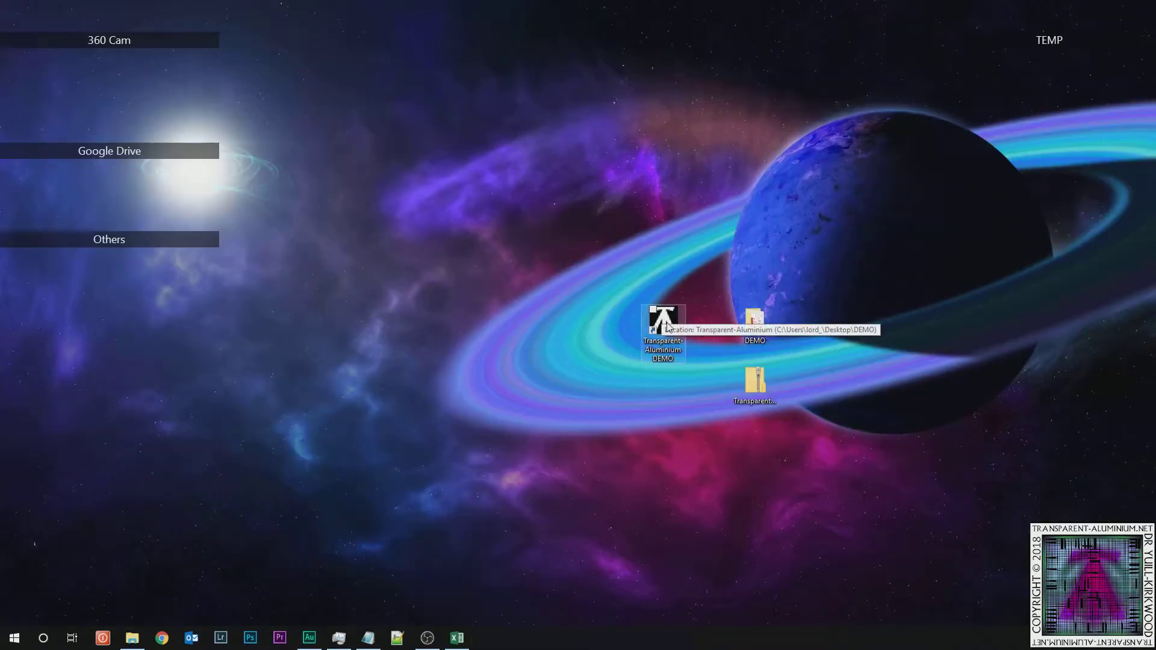
# - Open the backend database DBTransparent-Aluminium.accdb from the DEMO shortcut's file location
pyautogui.rightClick(667, 326)
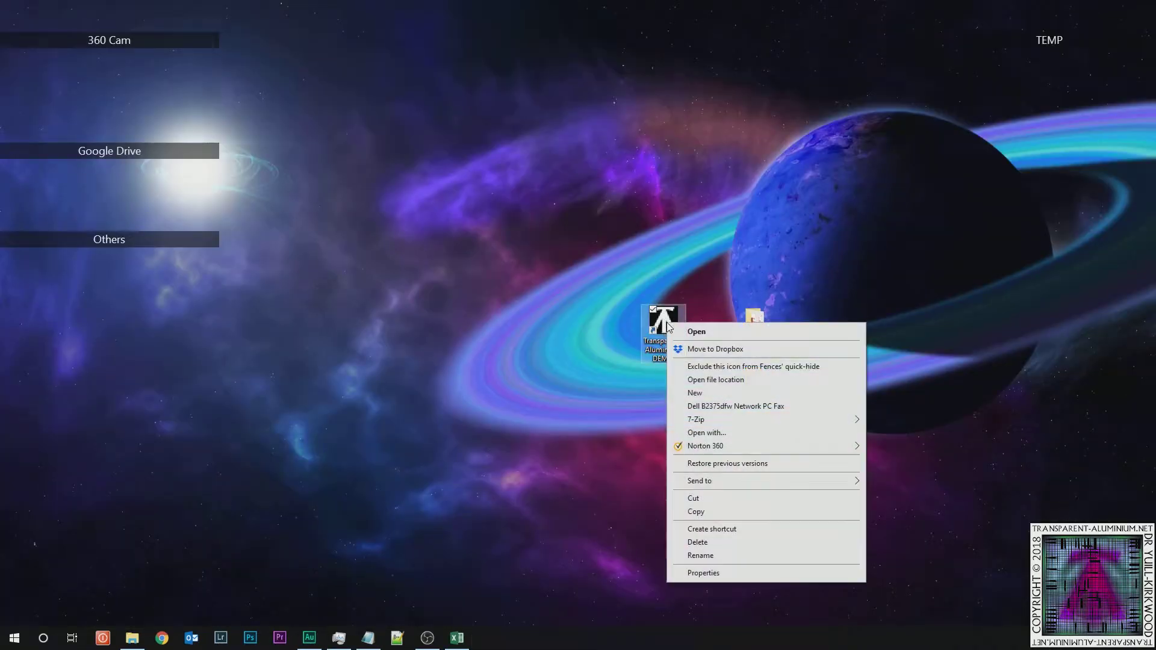
pyautogui.click(708, 380)
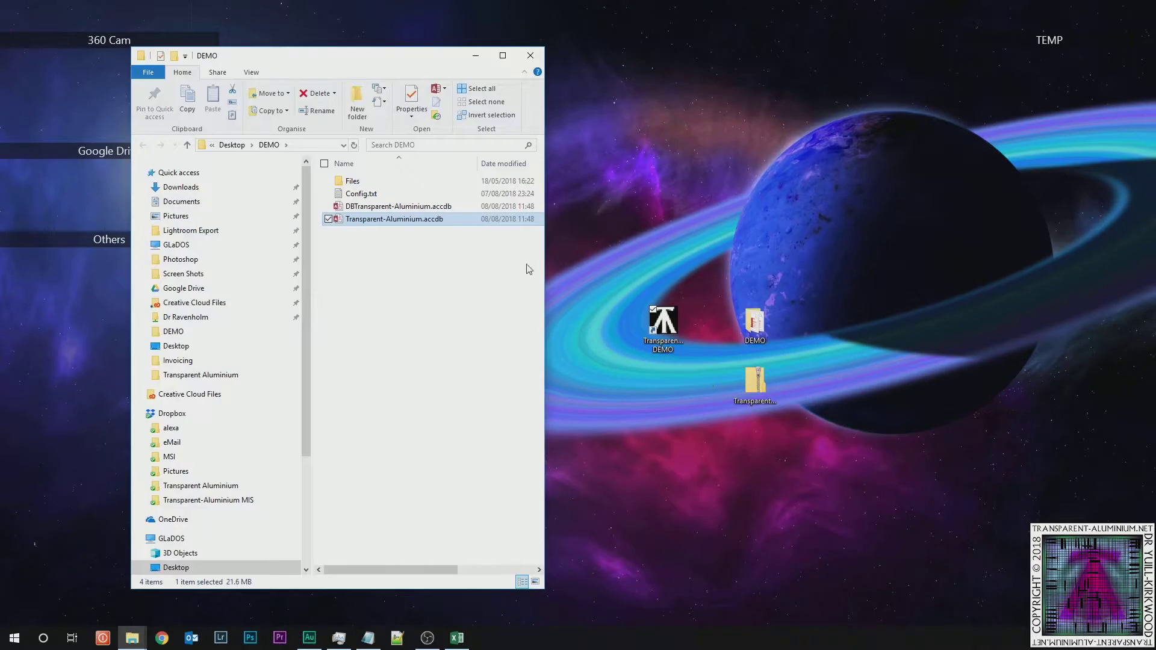
pyautogui.click(350, 209)
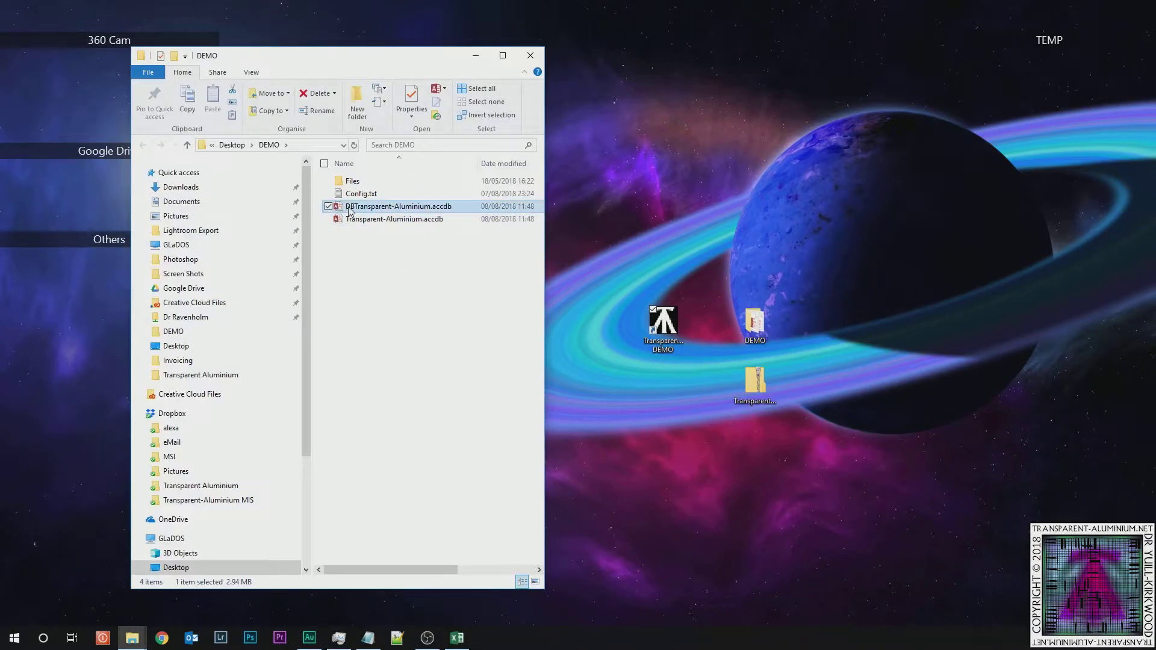
pyautogui.doubleClick(352, 209)
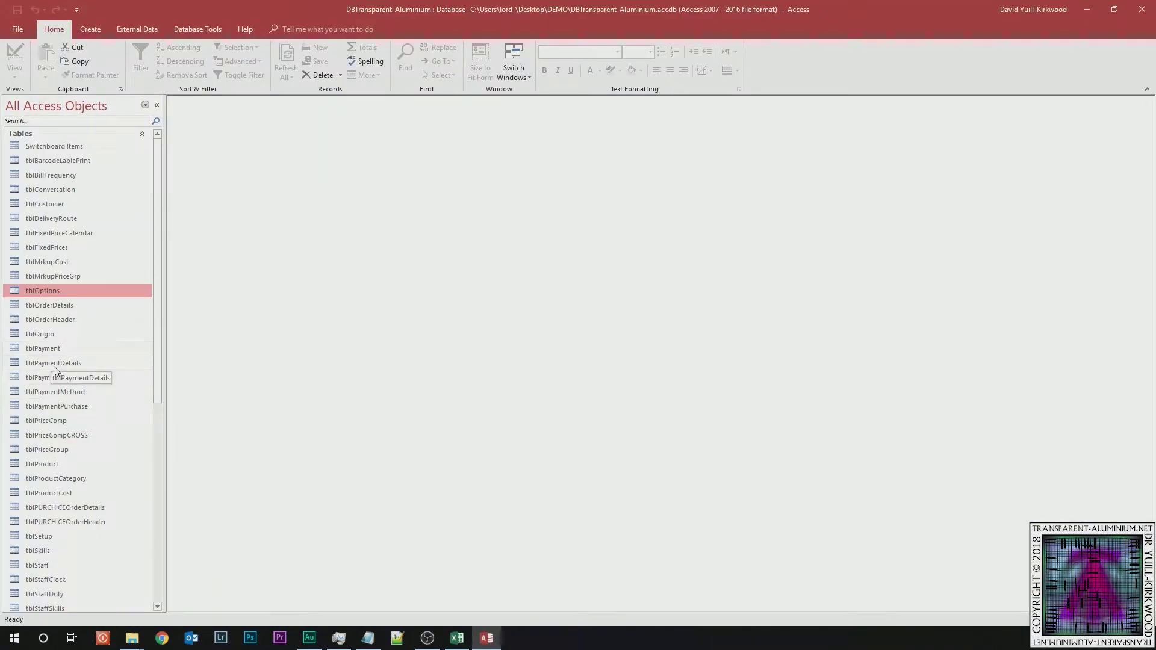
# - Open the tblProduct table in Design View and bring its last fields into view
pyautogui.click(43, 465)
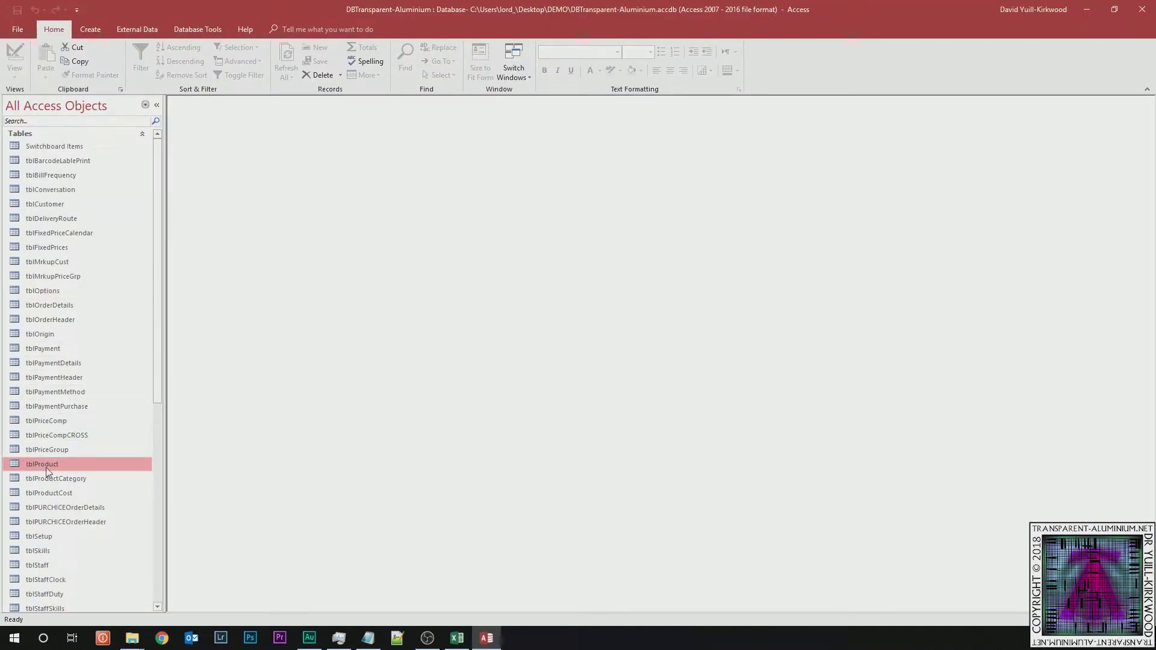
pyautogui.rightClick(52, 470)
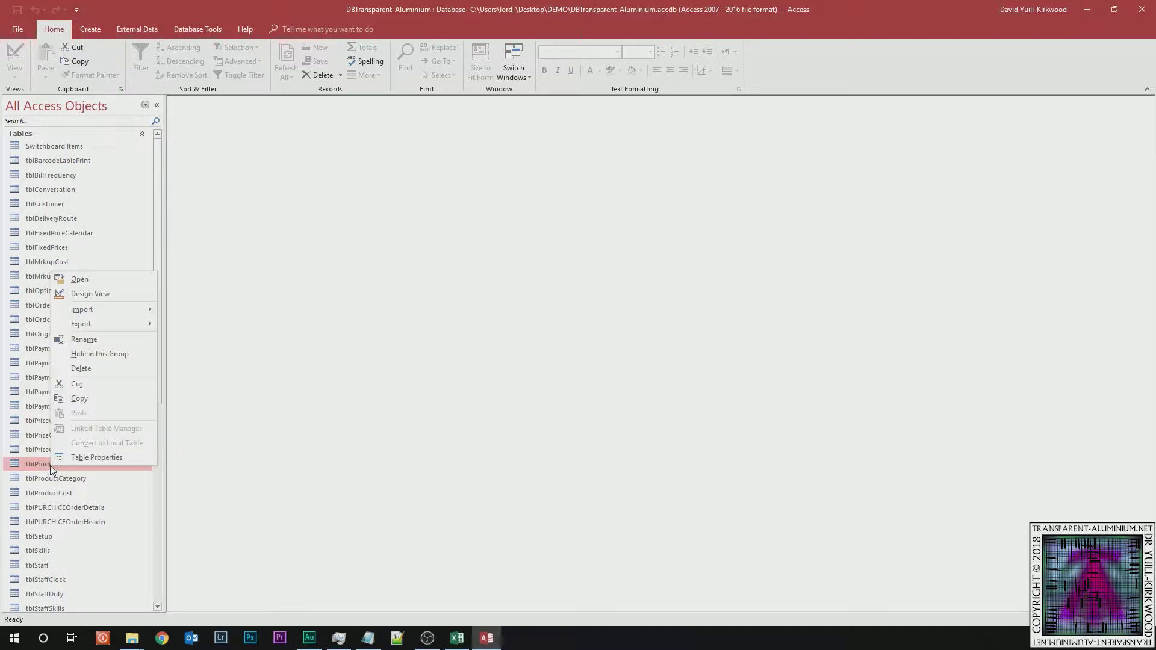
pyautogui.click(96, 293)
pyautogui.scroll(-4, 283, 349)
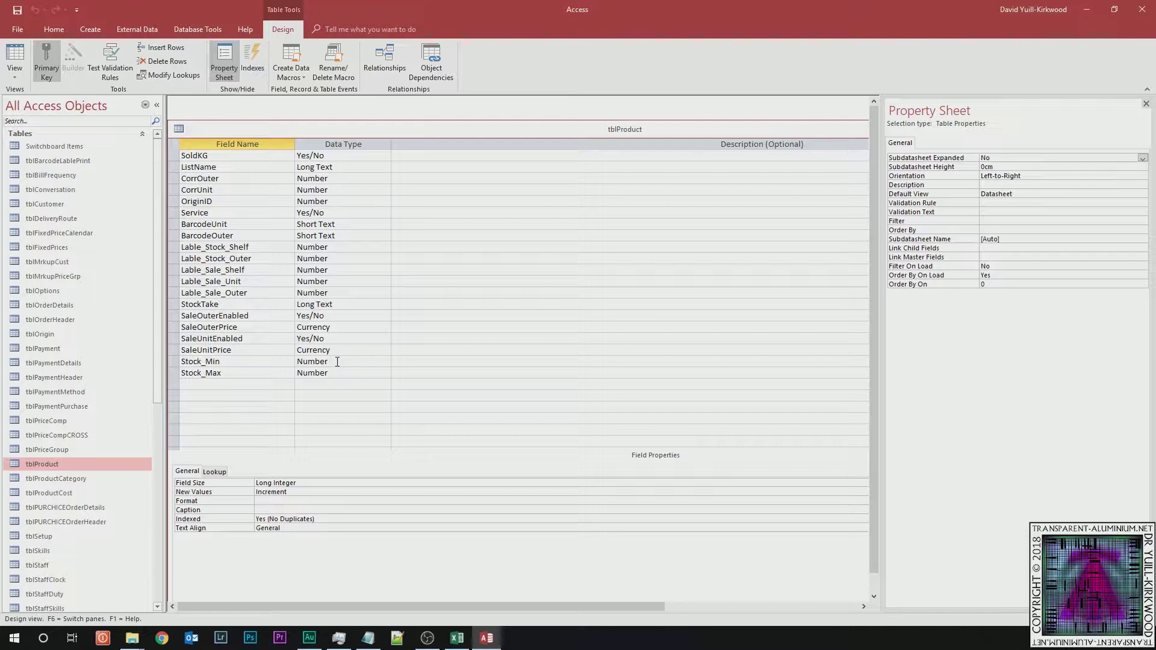
# - Set the lookup display control of the SaleUnitEnabled field to Check Box
pyautogui.click(337, 317)
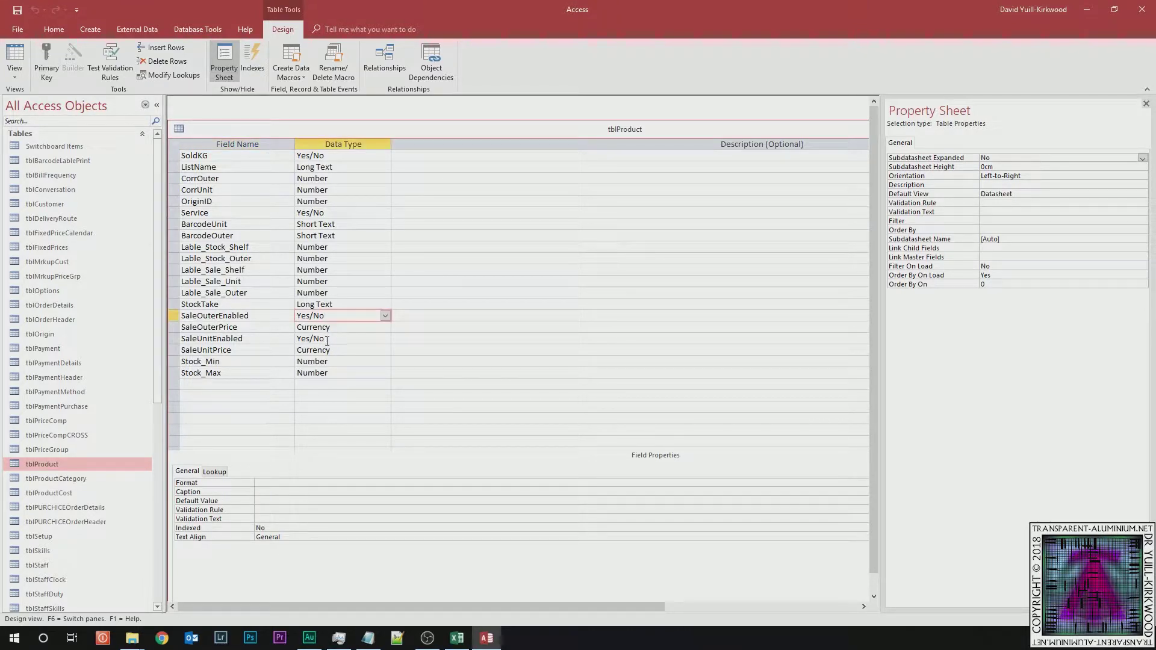
pyautogui.click(327, 340)
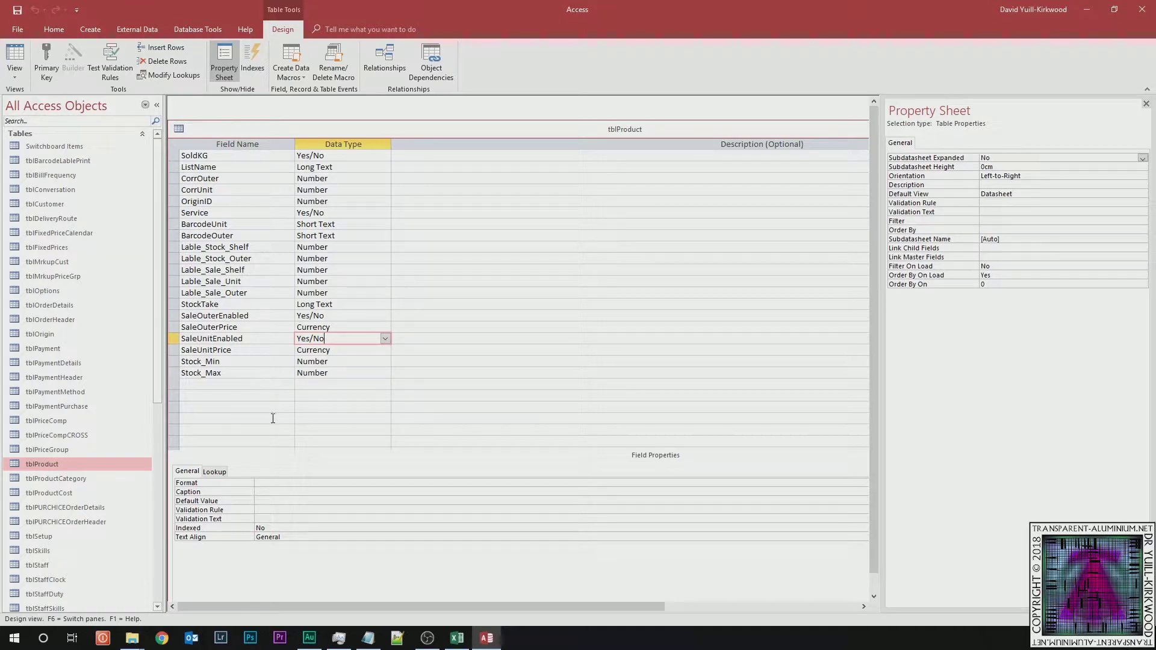
pyautogui.click(338, 316)
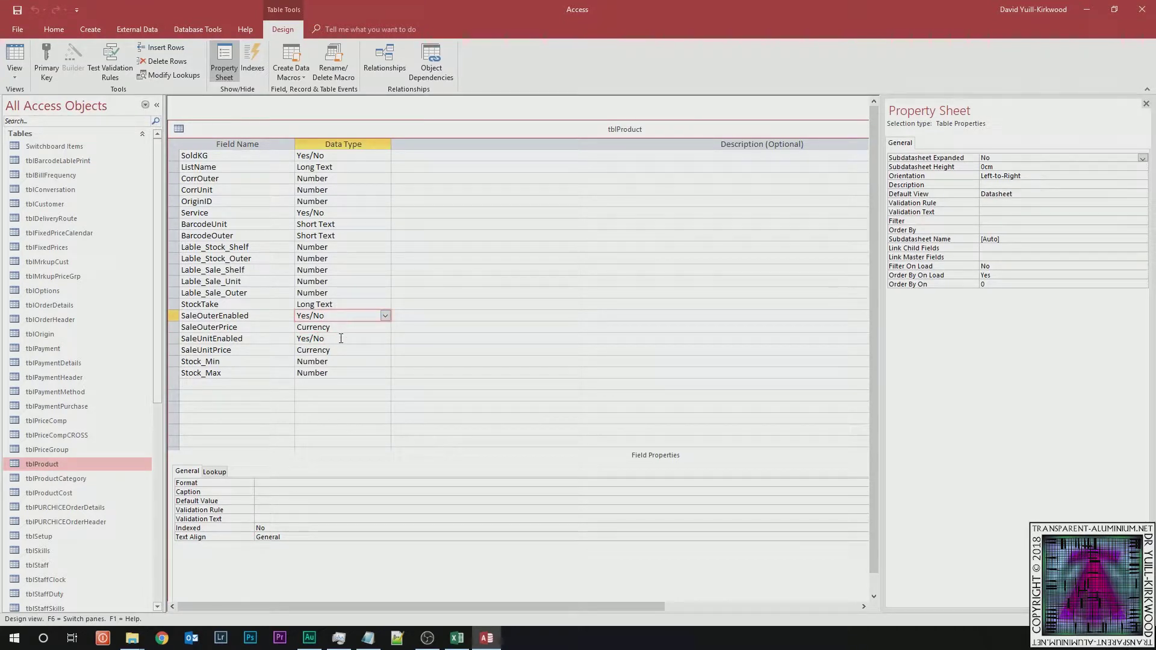
pyautogui.click(341, 338)
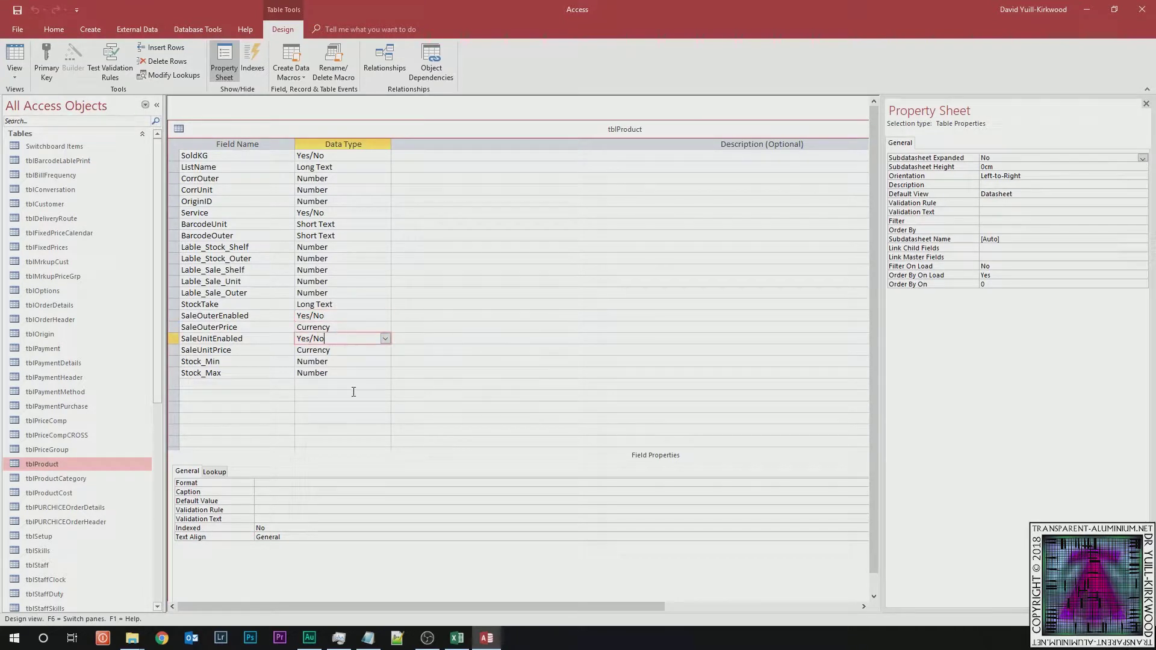
pyautogui.click(216, 472)
pyautogui.click(296, 482)
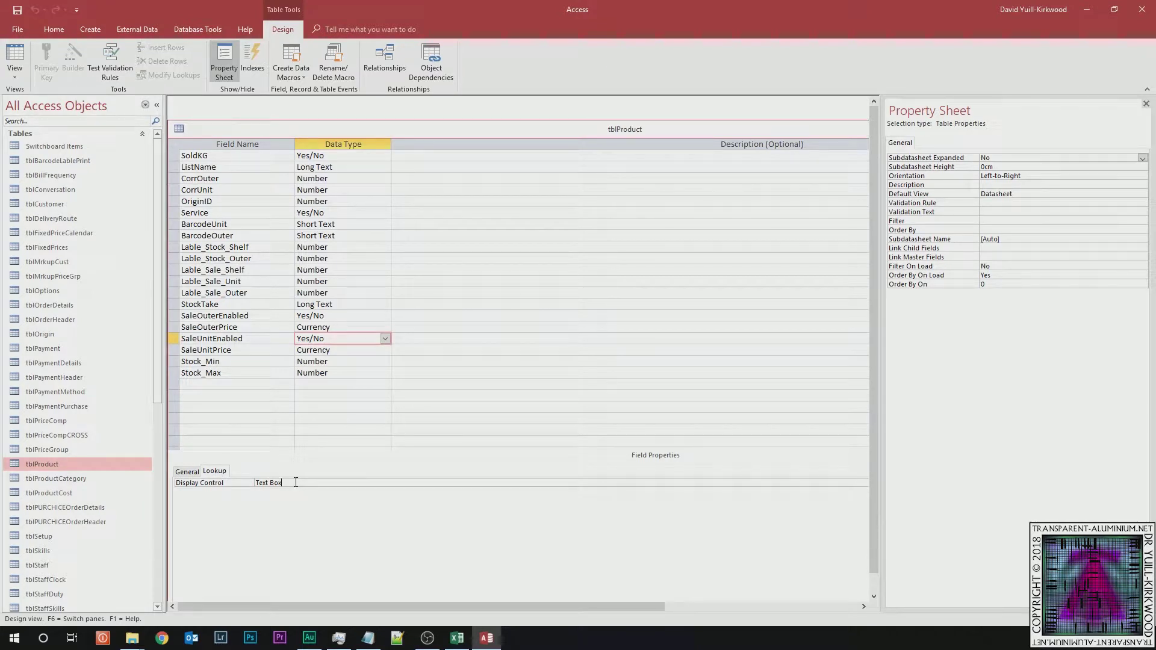
pyautogui.doubleClick(418, 124)
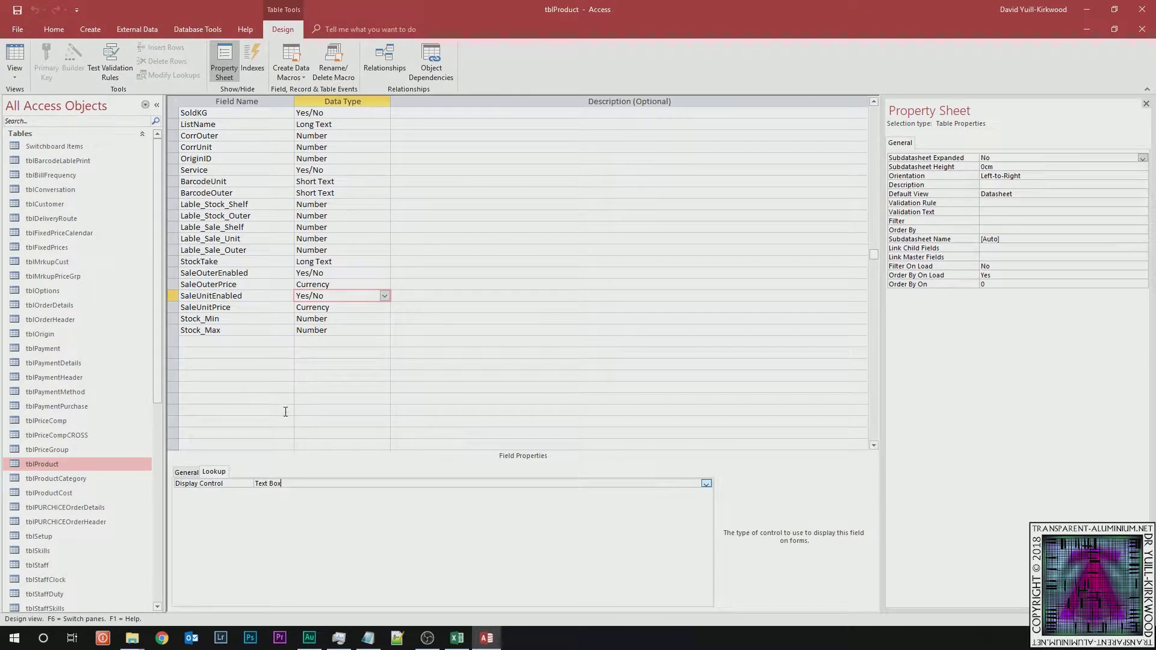
pyautogui.click(704, 483)
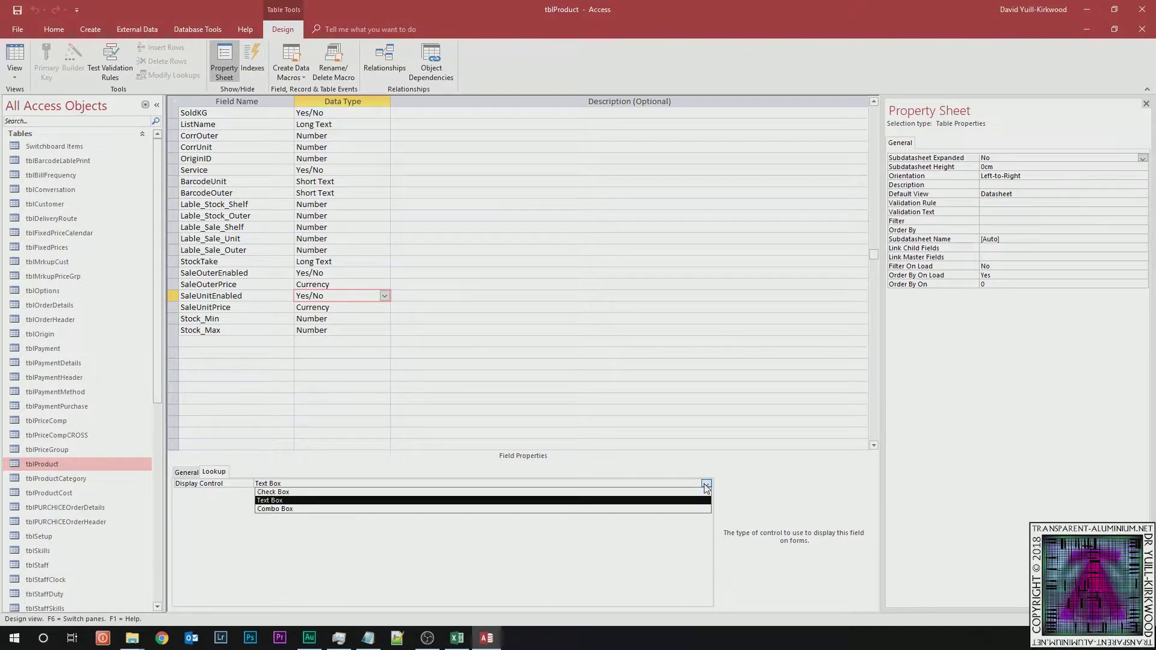
pyautogui.click(368, 493)
# - Set the lookup display control of the SaleOuterEnabled field to Check Box
pyautogui.click(334, 272)
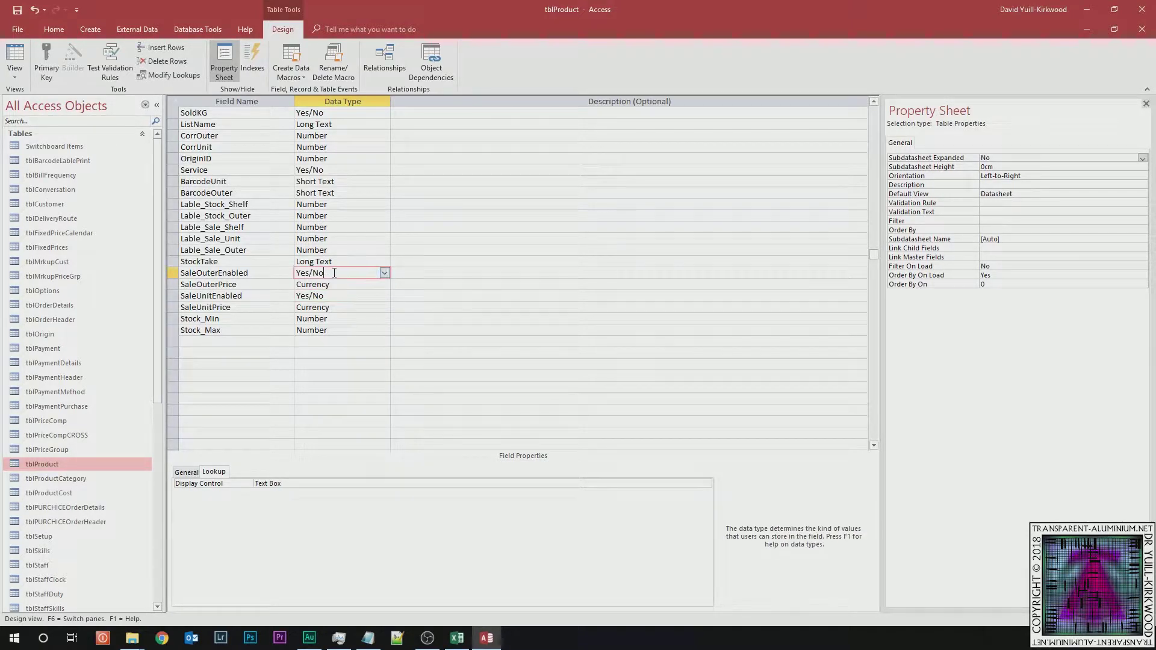
pyautogui.click(295, 482)
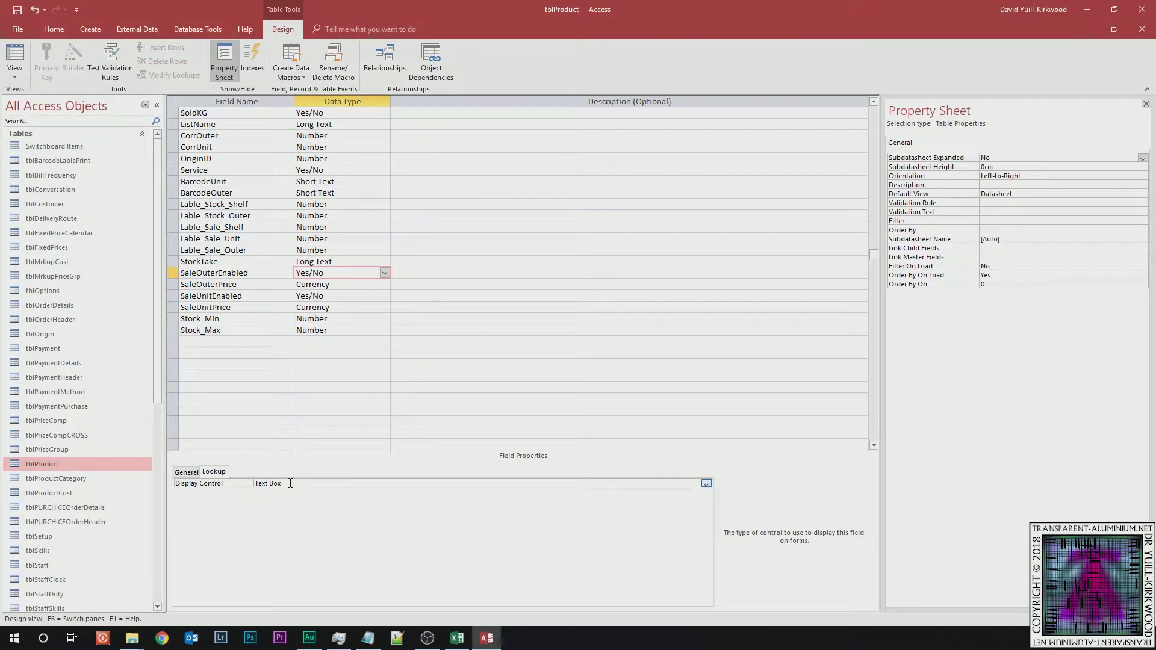
pyautogui.doubleClick(291, 484)
pyautogui.doubleClick(295, 483)
# - Save the tblProduct design changes while closing the backend database, and close the DEMO folder window
pyautogui.click(1139, 32)
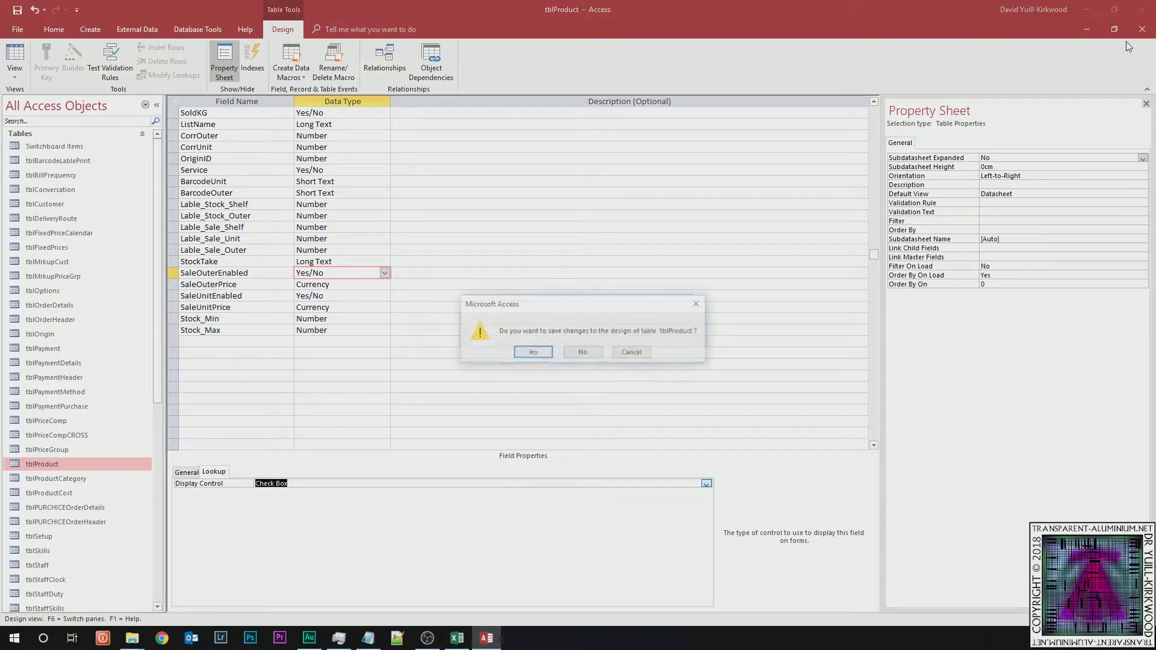
pyautogui.click(532, 353)
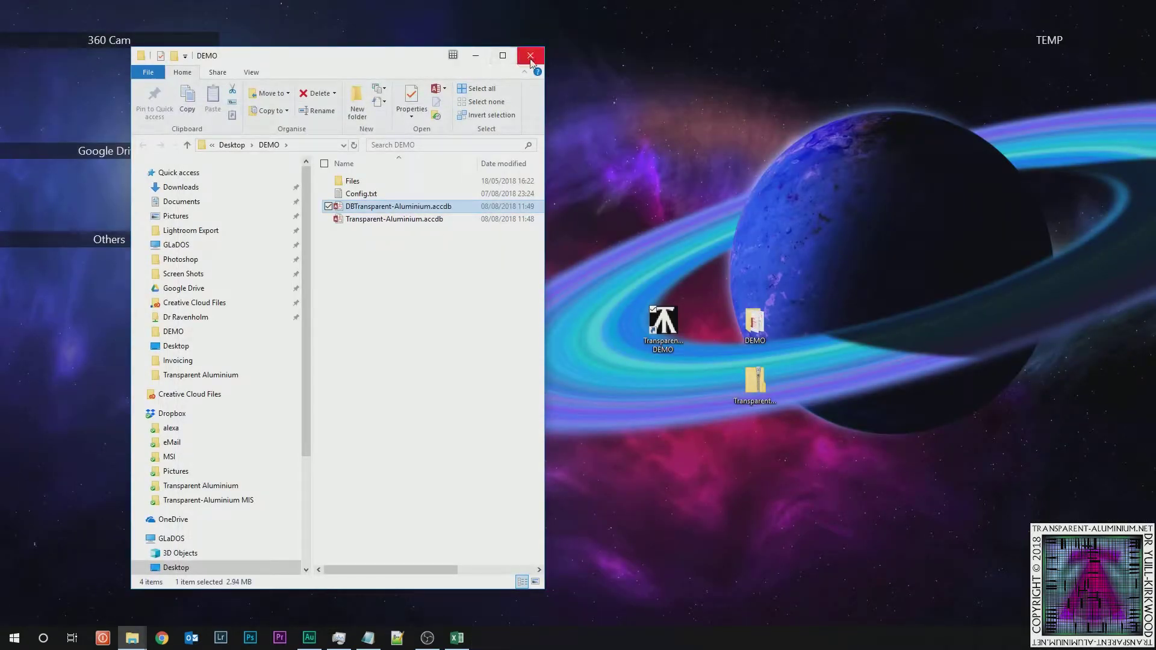
pyautogui.click(530, 56)
# - Relaunch the Transparent-Aluminium DEMO database and log in with the scanned user ID
pyautogui.click(662, 322)
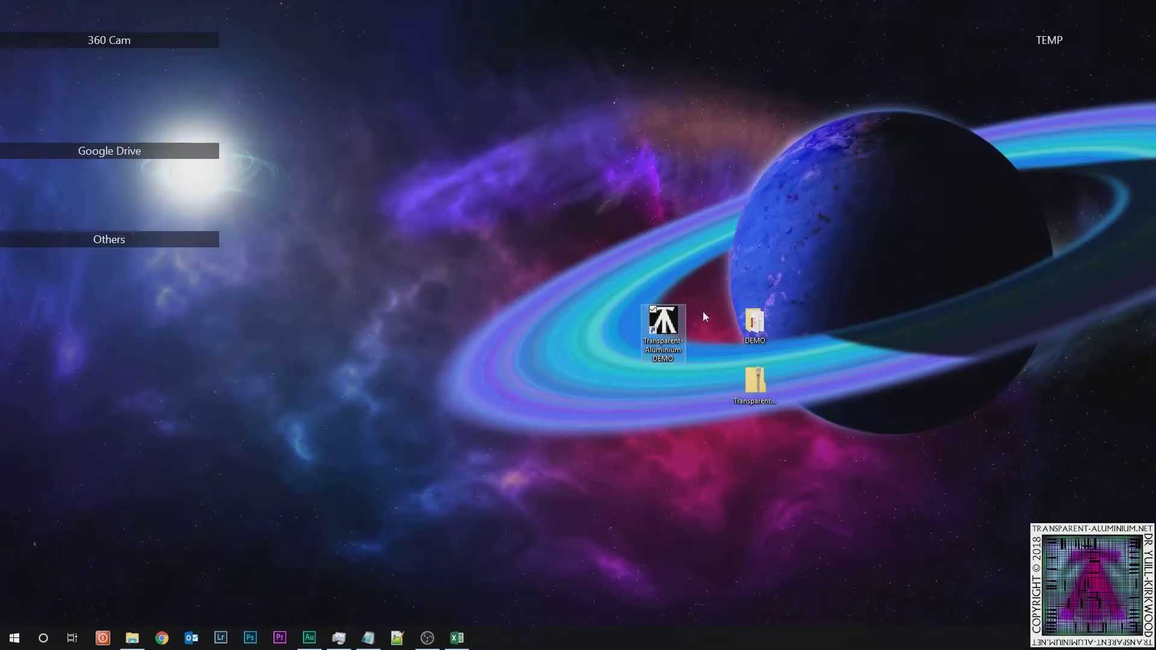
pyautogui.doubleClick(666, 325)
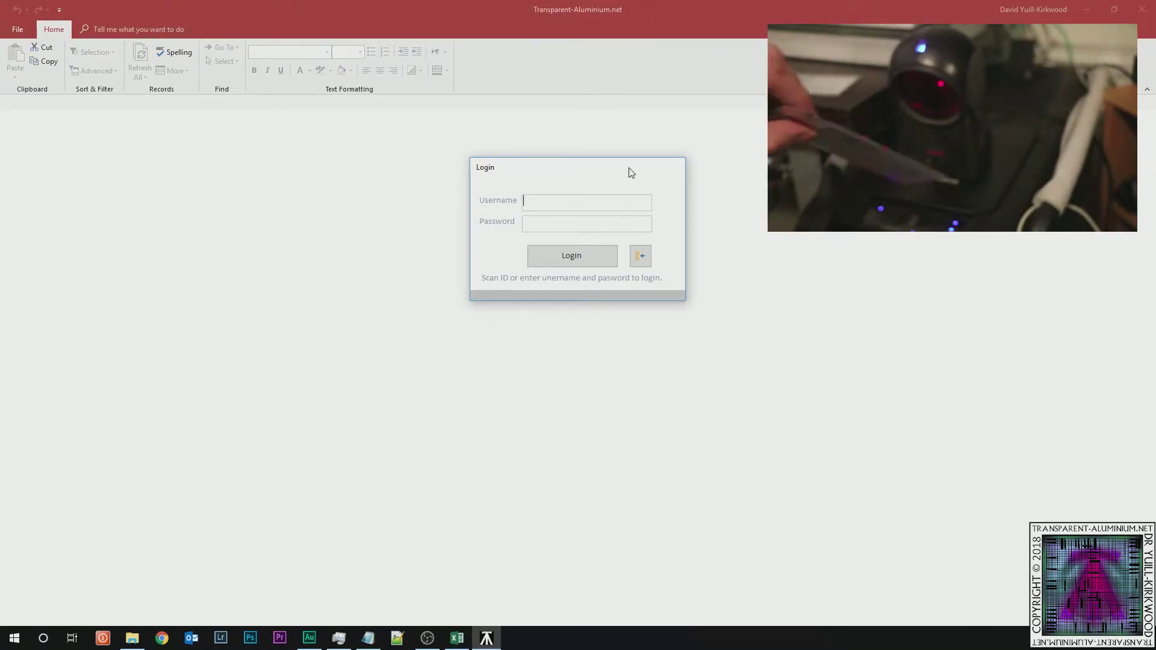
pyautogui.press('Return')
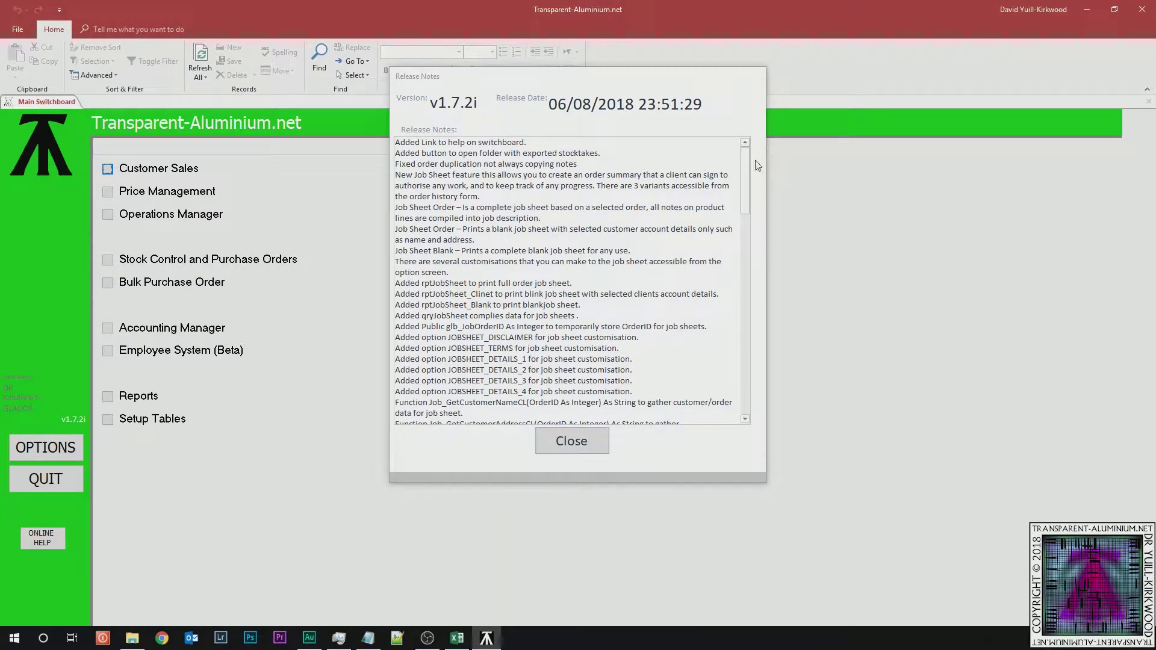
# - Read the v1.7.2i release notes to the end and close them, and look through the update articles in the online help
pyautogui.scroll(-15, 735, 369)
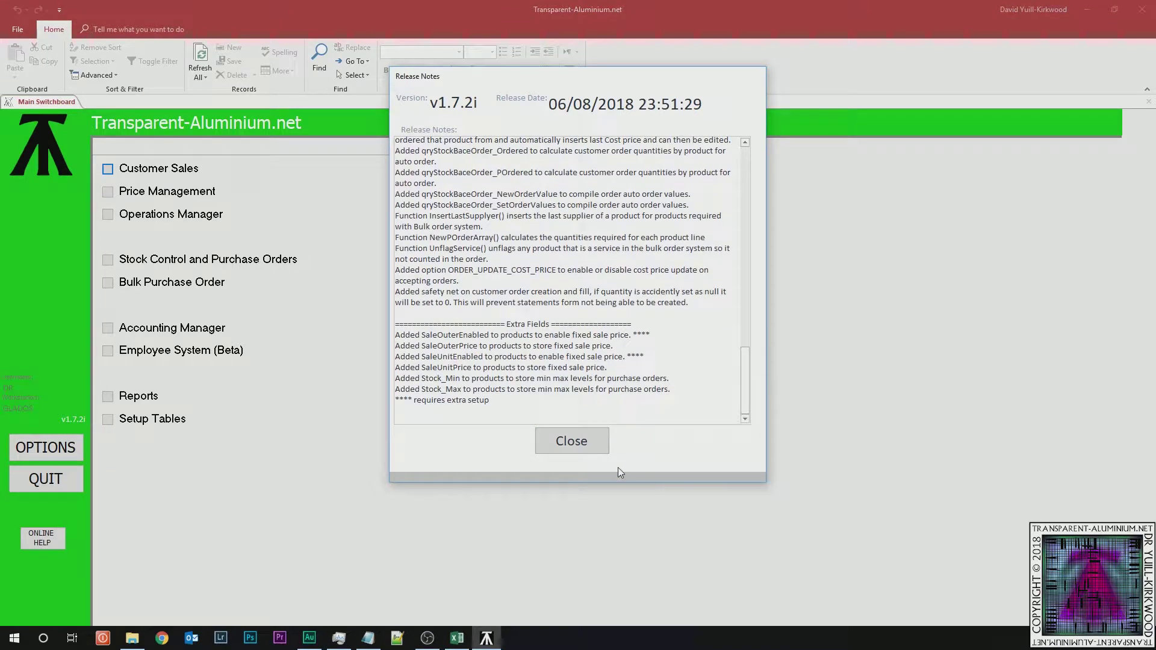
pyautogui.click(583, 447)
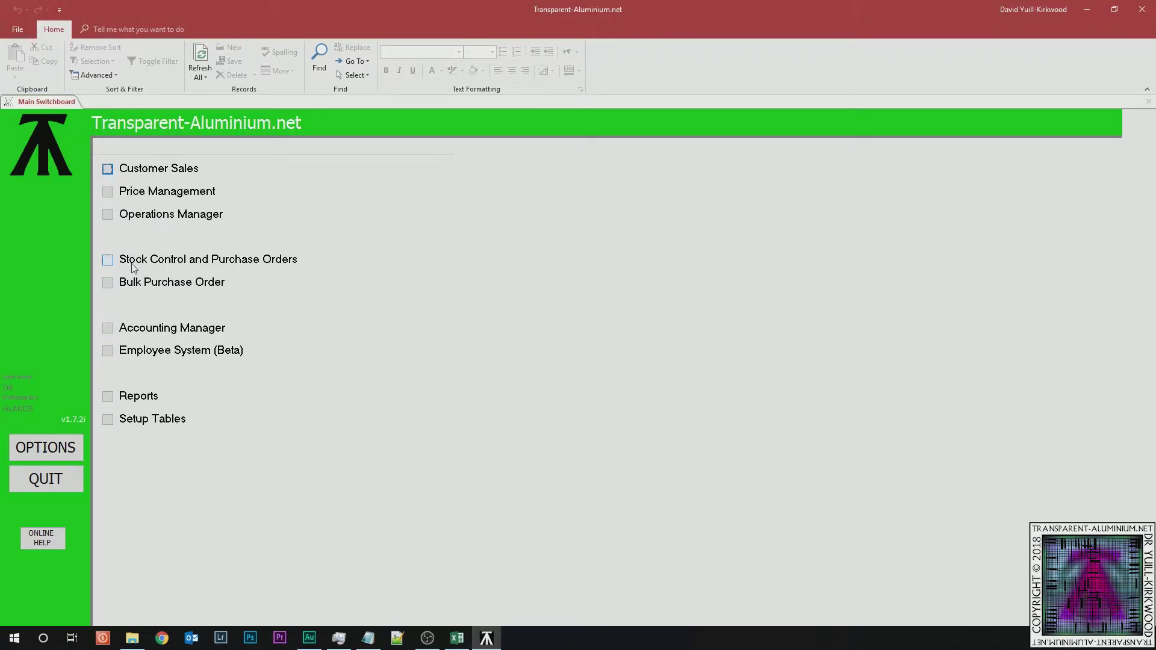
pyautogui.click(51, 542)
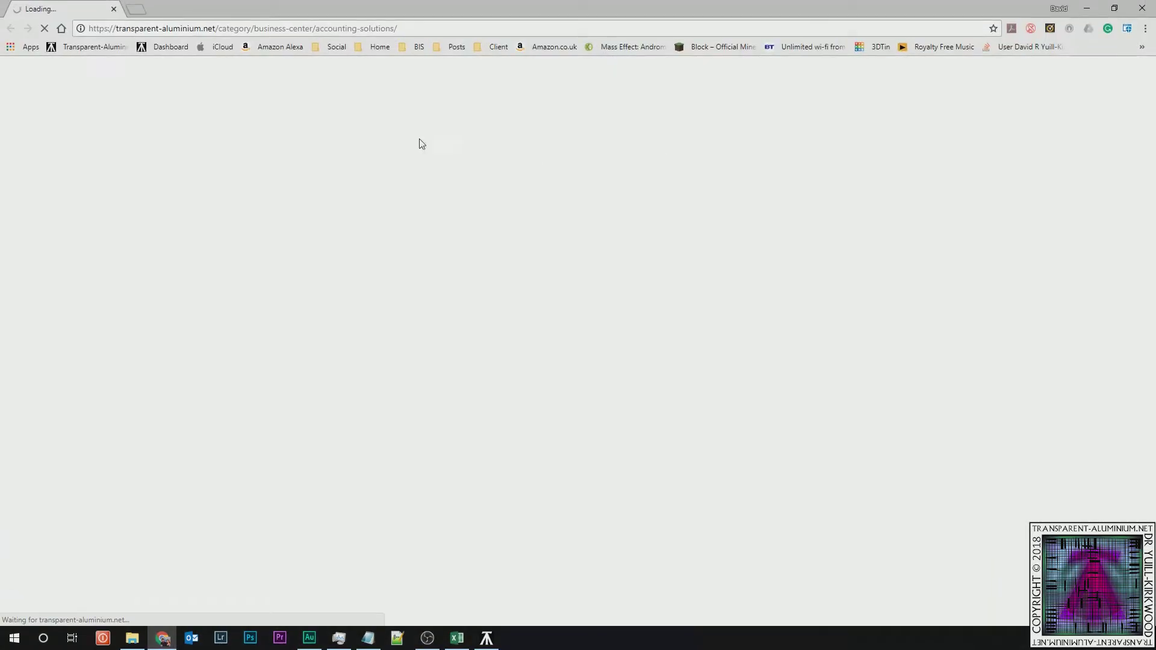
pyautogui.scroll(-5, 147, 205)
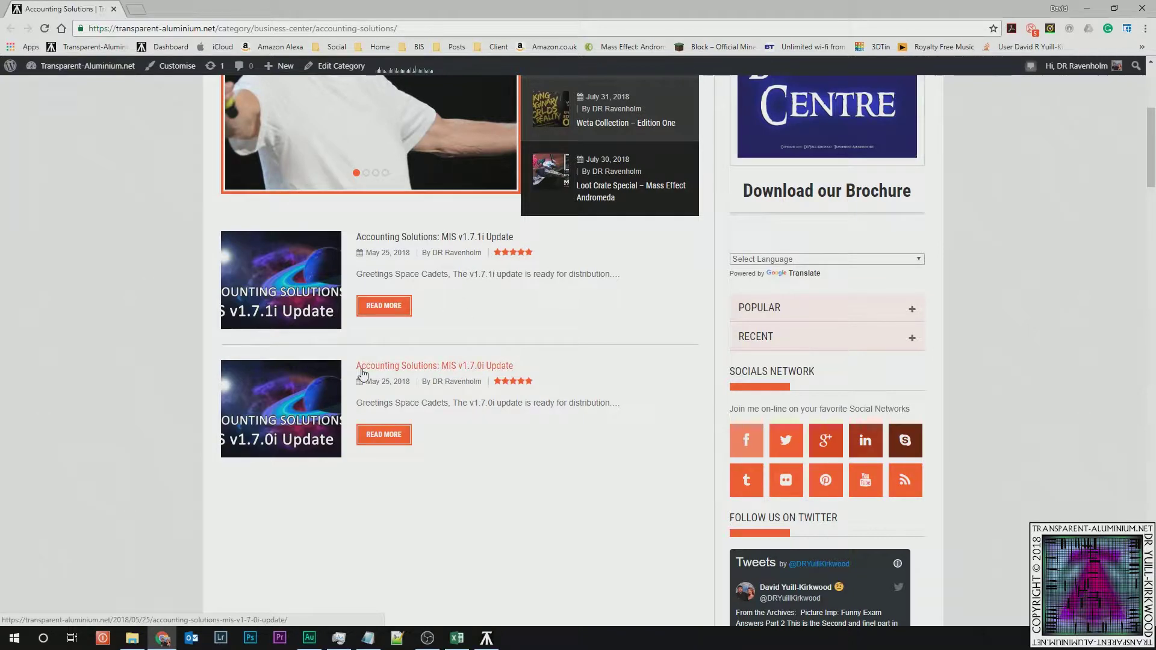
# - Look over the accounting solutions update articles and the Minecraft Survival Episode 3 article on the website
pyautogui.scroll(2, 295, 336)
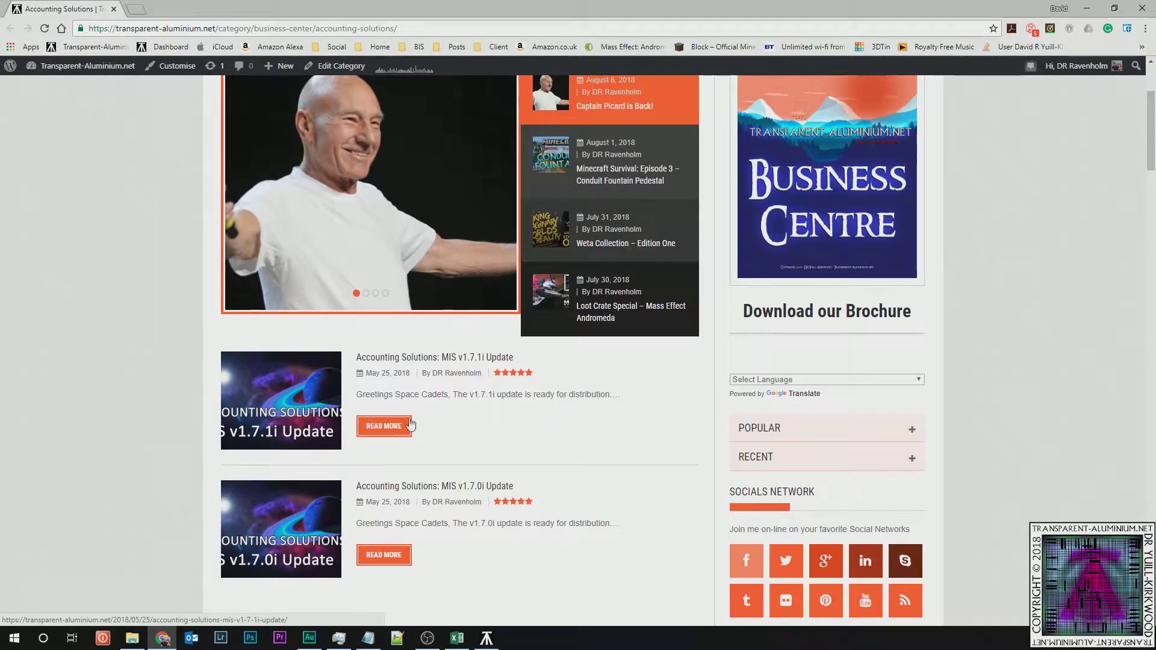
pyautogui.scroll(1, 410, 425)
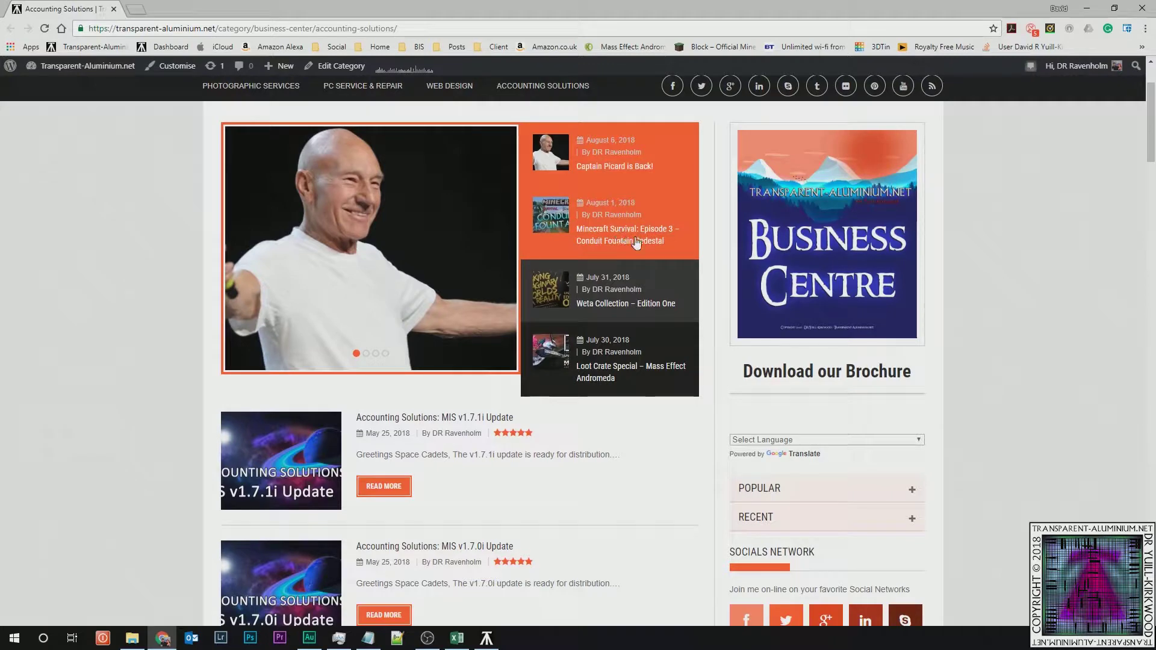
pyautogui.click(412, 256)
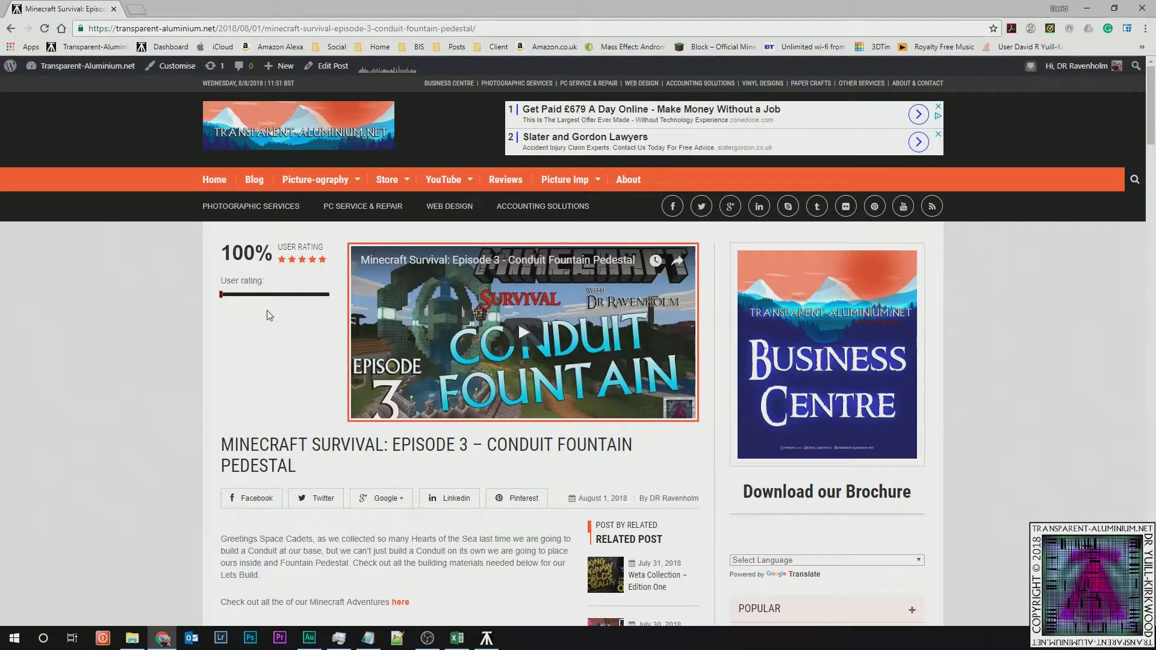
pyautogui.scroll(-3, 286, 319)
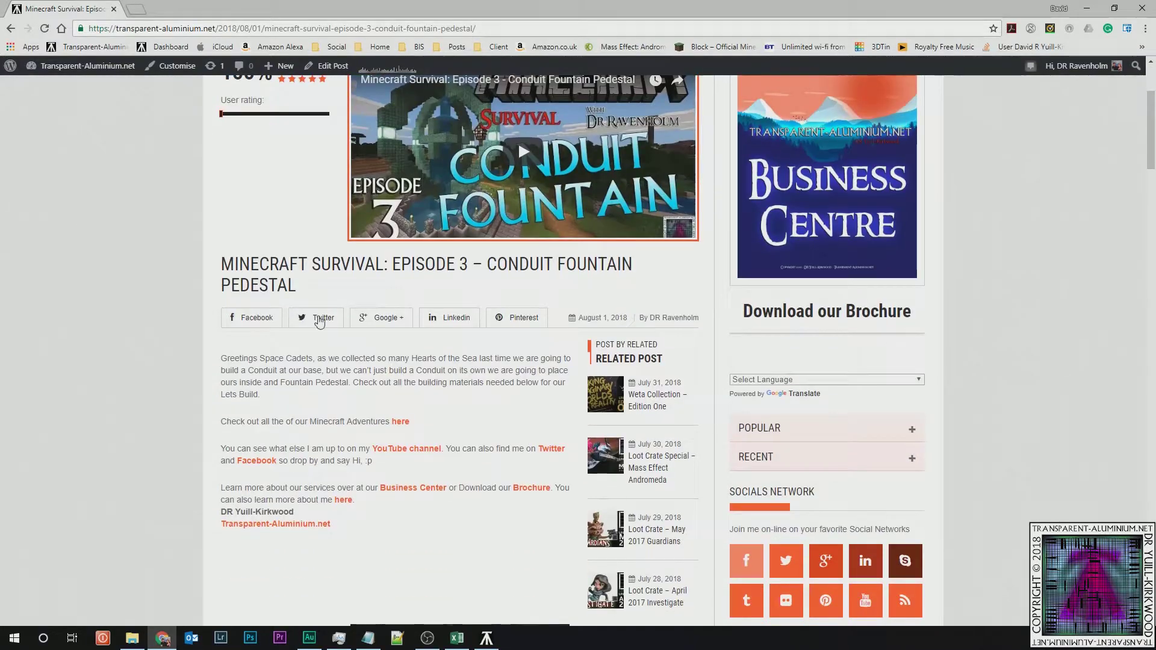
pyautogui.scroll(3, 319, 322)
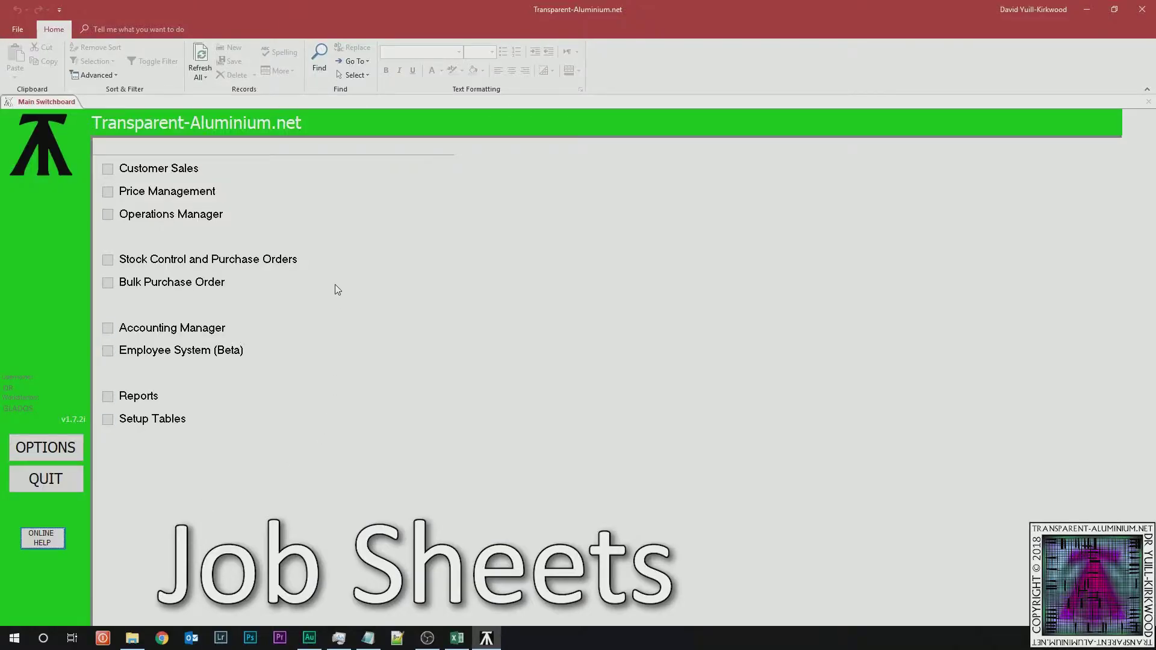
# - Open the order history under Customer Sales for the customer Aperture Science and select the Website Development order
pyautogui.click(168, 173)
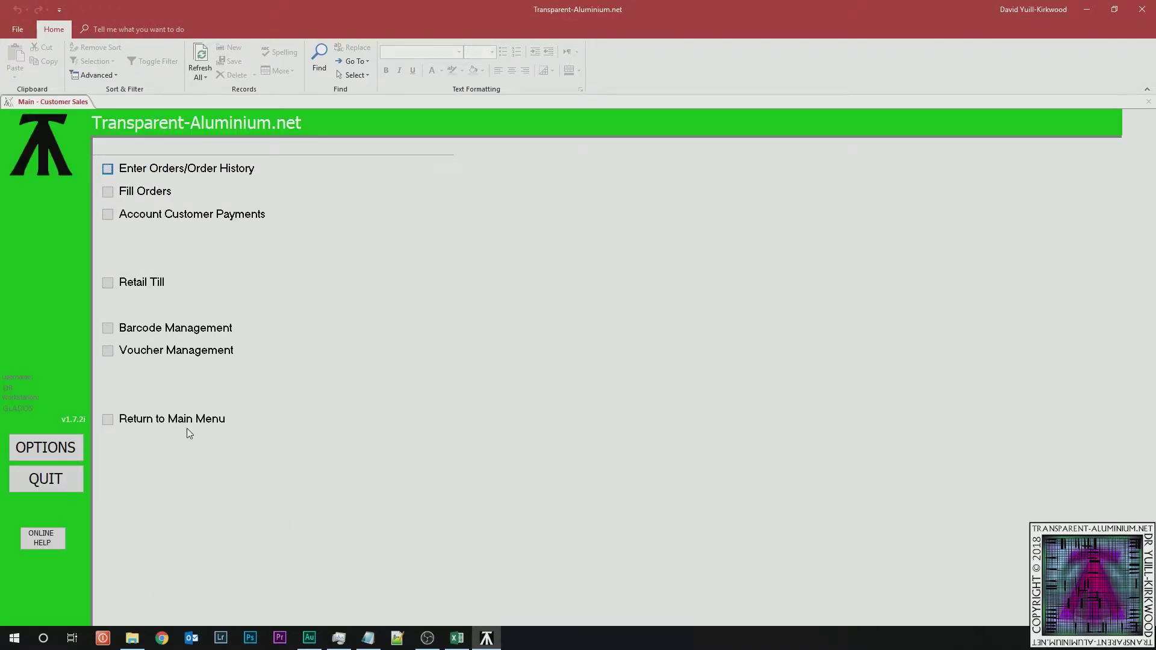
pyautogui.click(202, 424)
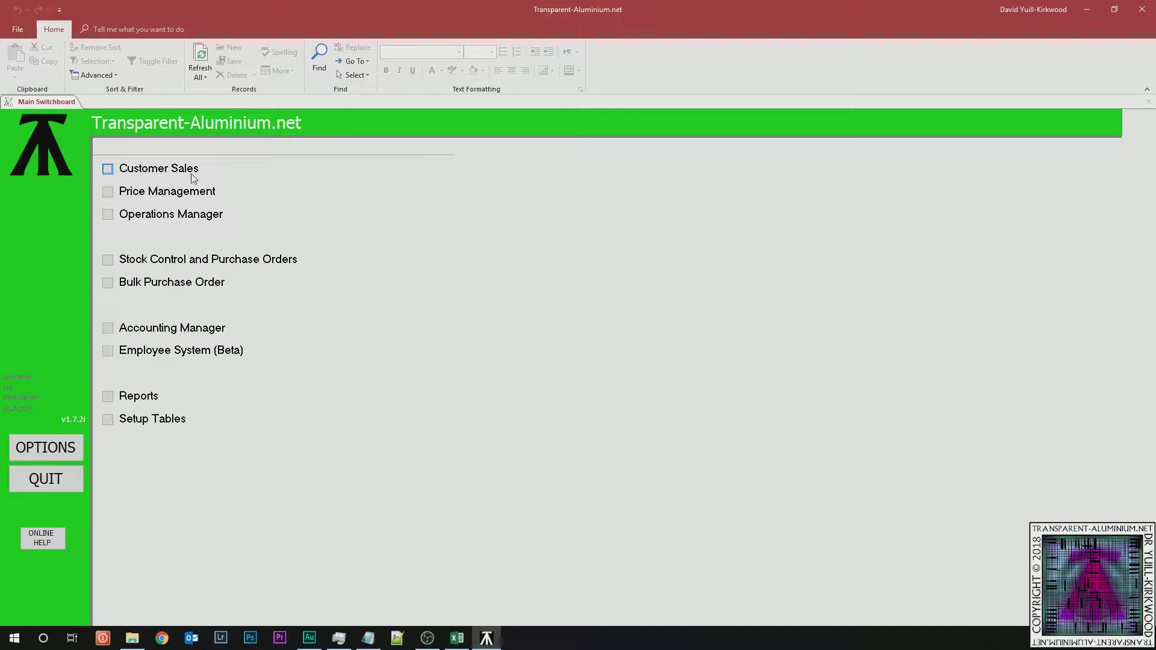
pyautogui.click(107, 169)
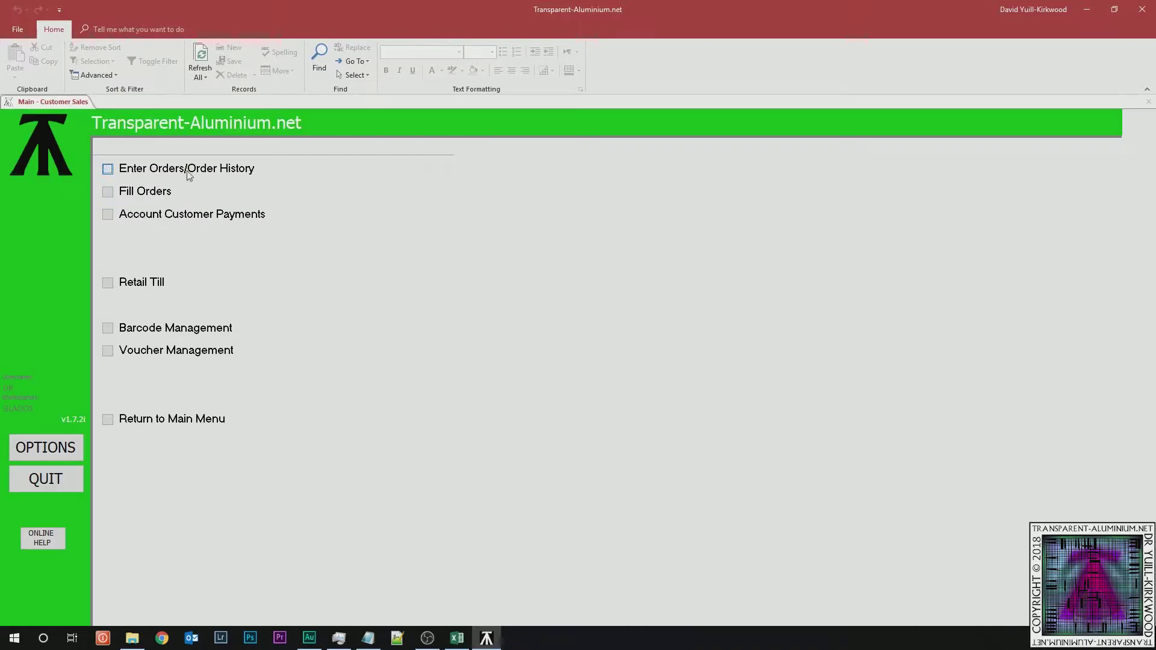
pyautogui.click(107, 169)
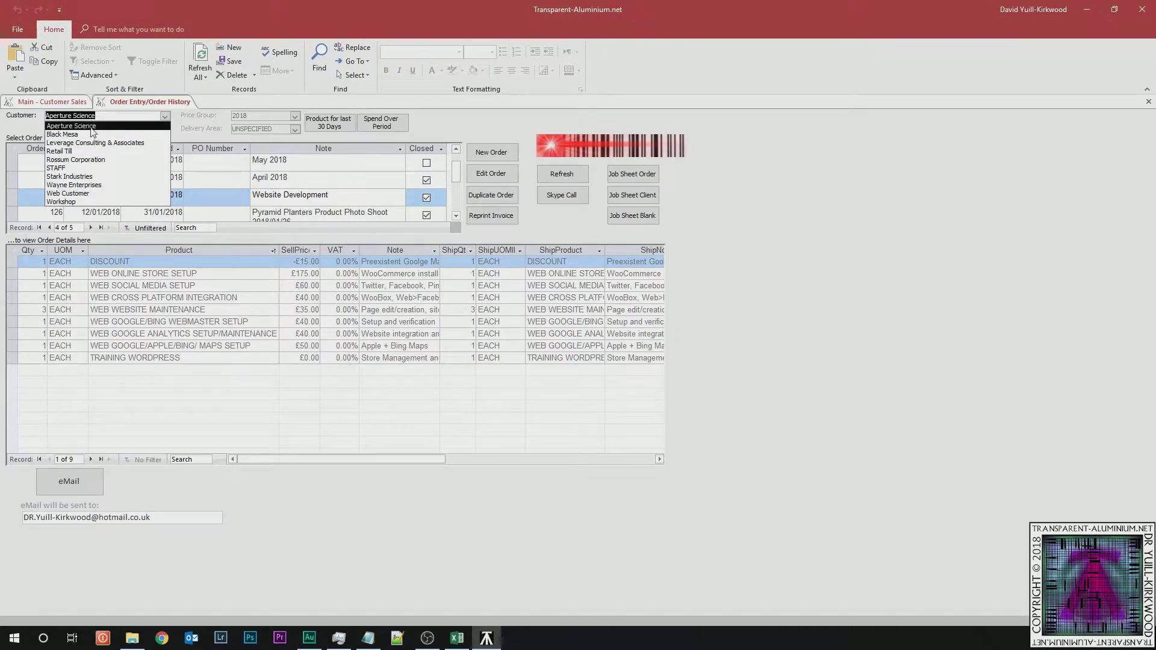
pyautogui.click(91, 128)
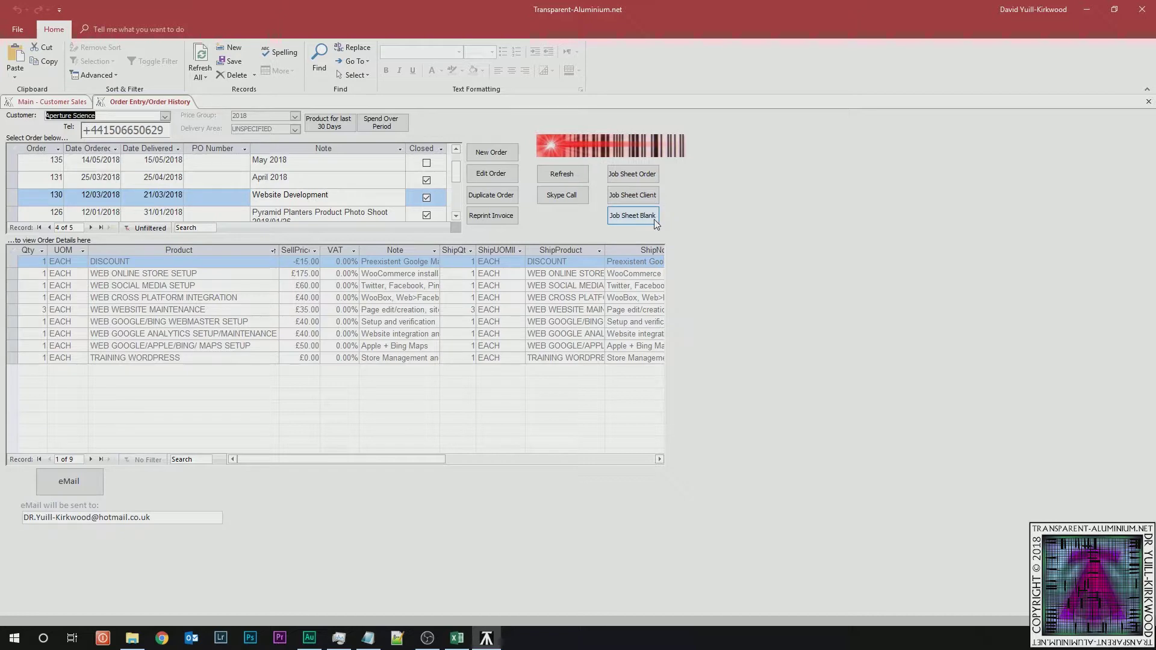
pyautogui.click(302, 196)
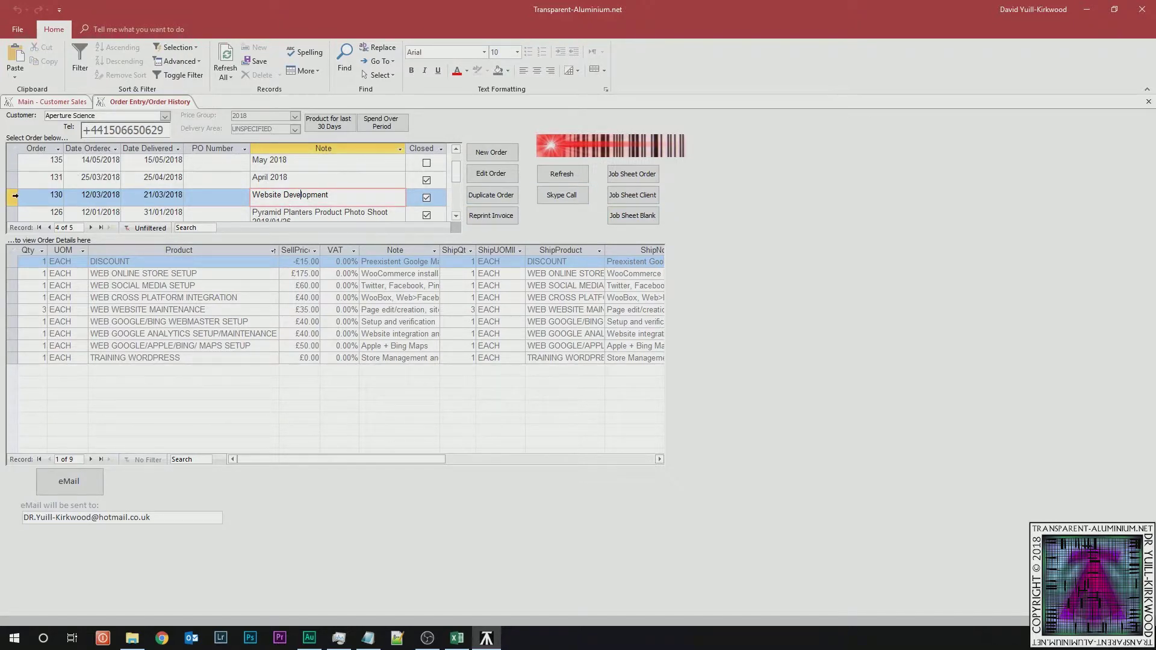
pyautogui.click(15, 196)
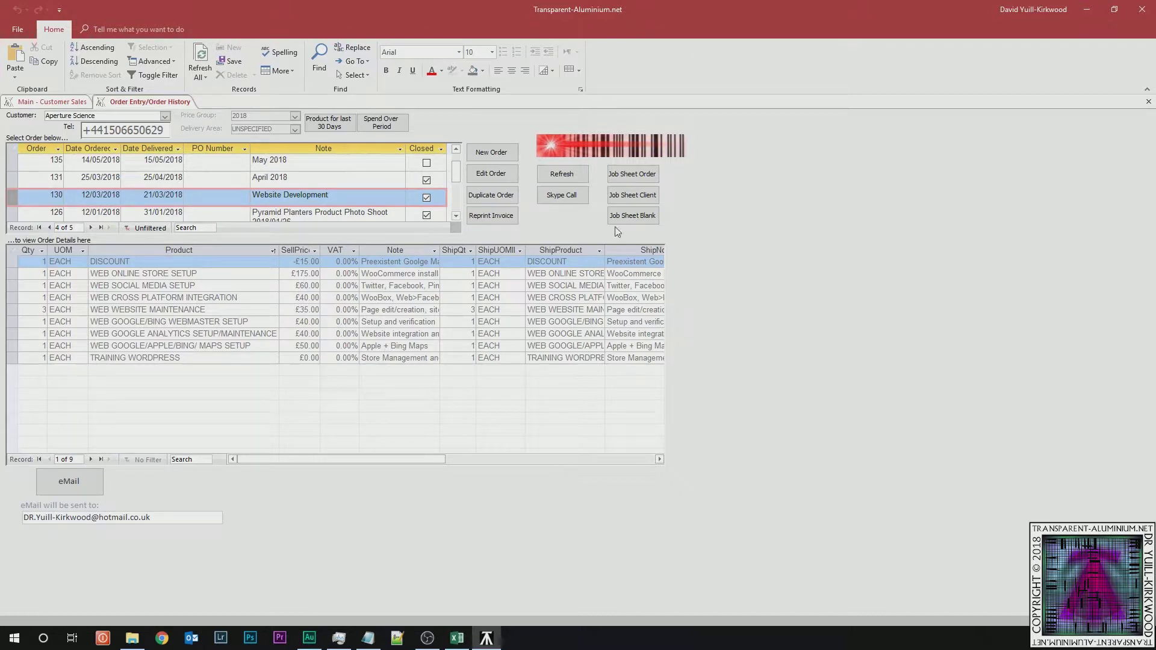
# - Preview the job sheet for the selected order, examine its customer, job and authorisation sections, and close the preview
pyautogui.click(633, 178)
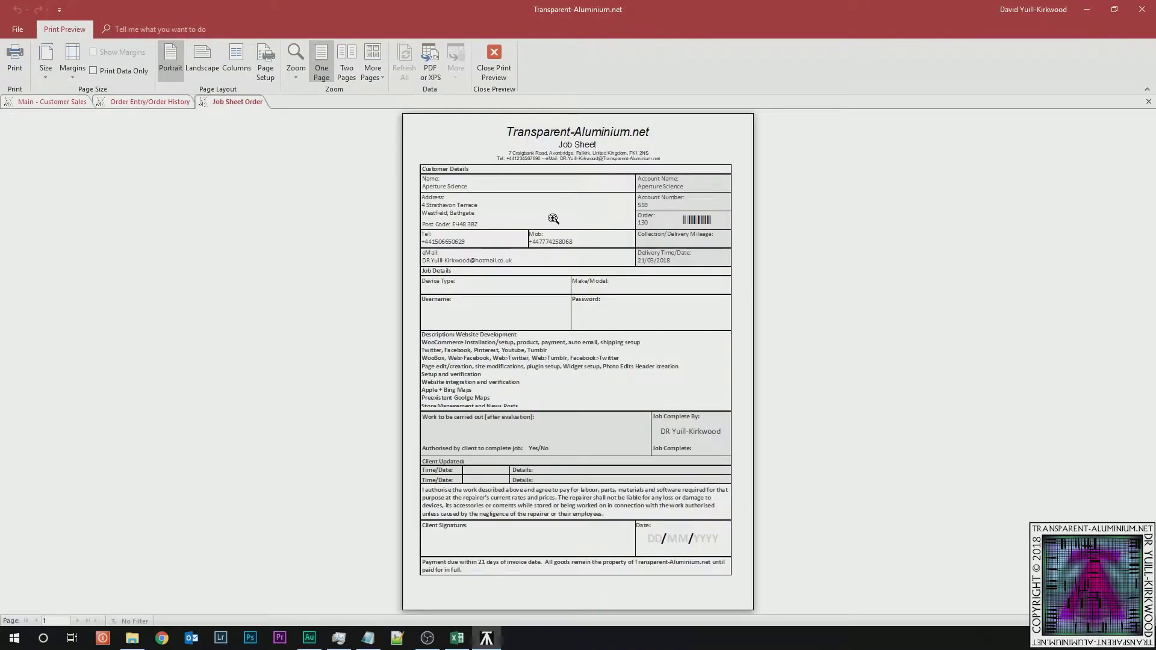
pyautogui.click(551, 262)
pyautogui.scroll(2, 609, 260)
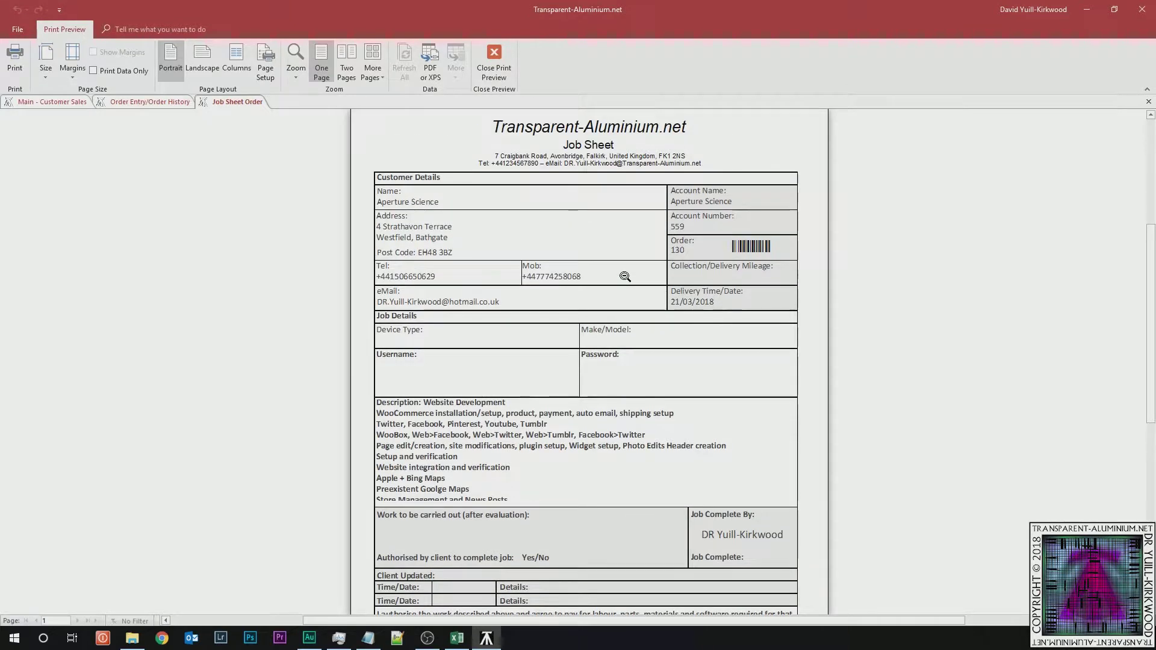
pyautogui.scroll(-2, 586, 238)
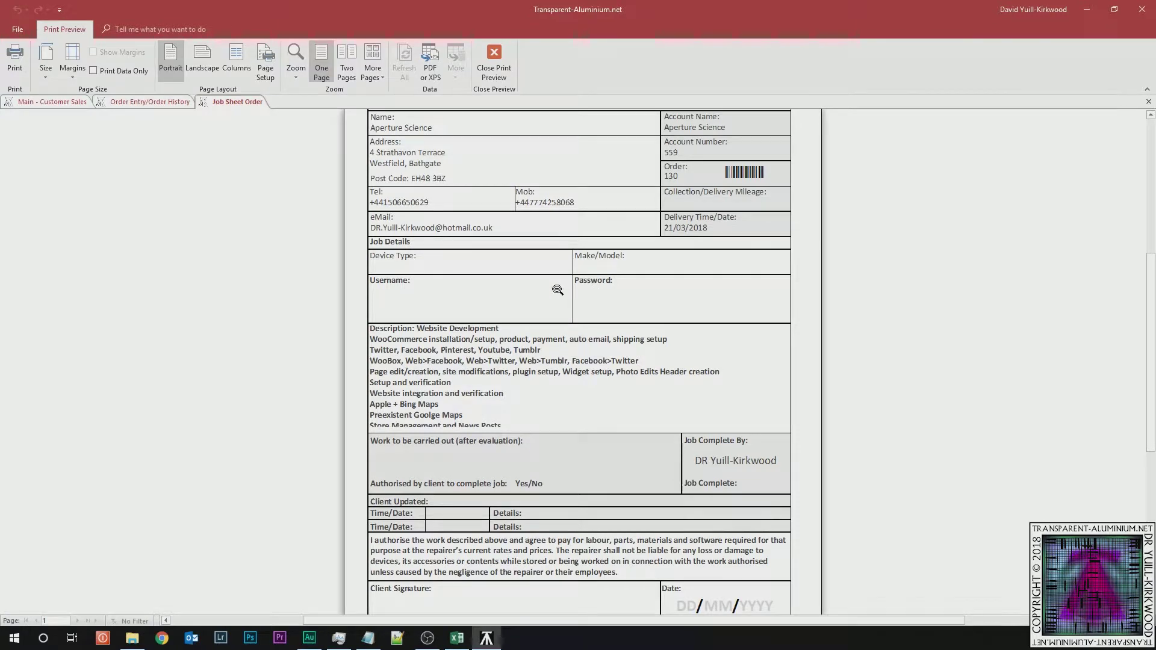
pyautogui.scroll(-2, 554, 289)
pyautogui.scroll(-1, 487, 398)
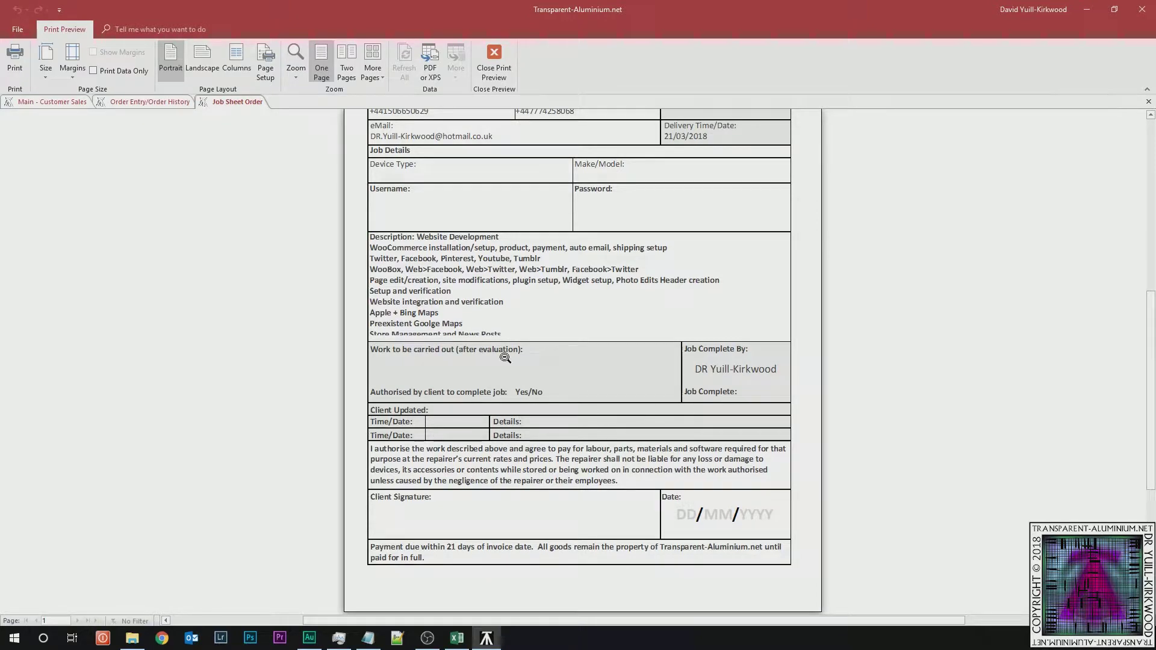
pyautogui.click(498, 61)
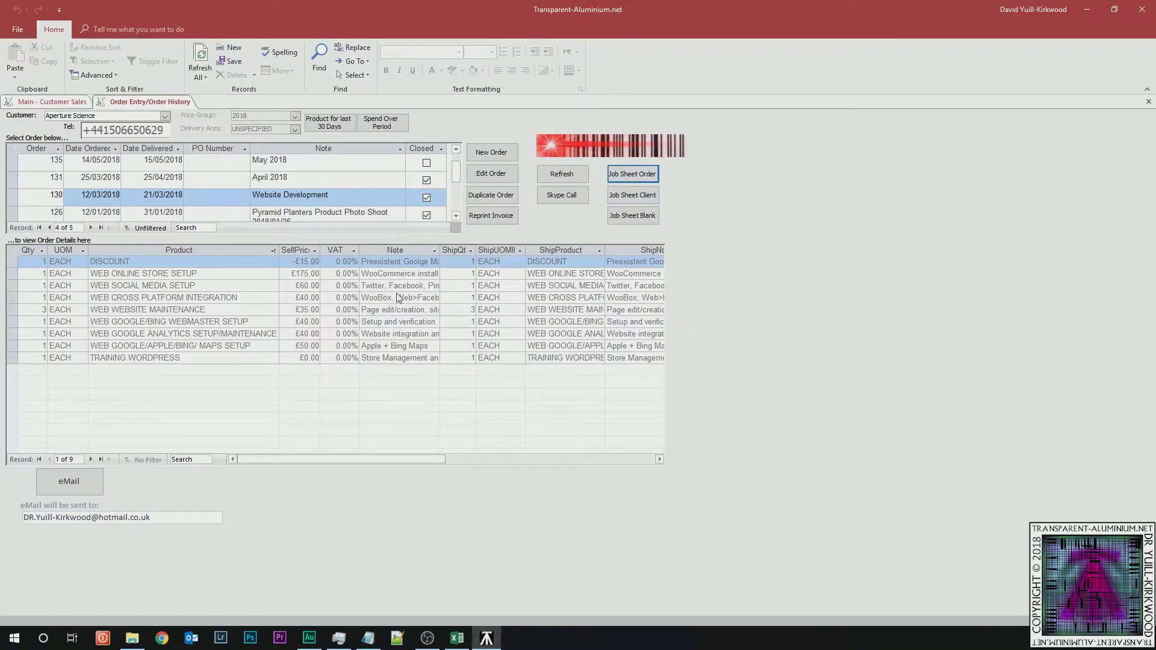
# - Preview the client job sheet and the blank job sheet one after the other, closing each preview
pyautogui.click(645, 197)
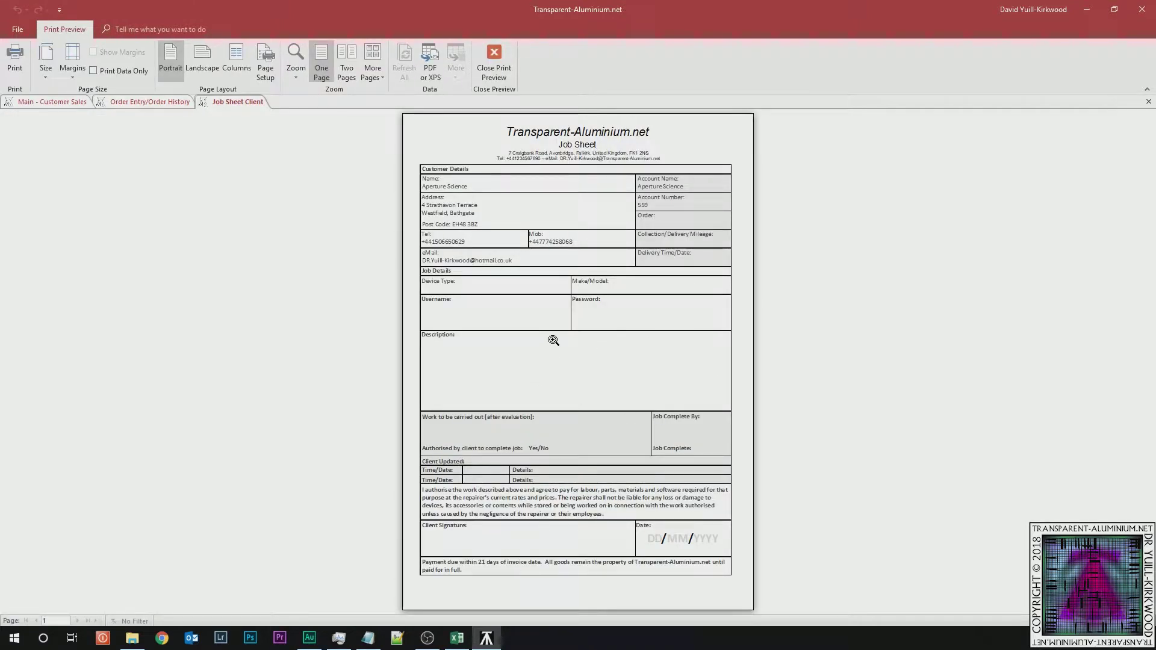
pyautogui.click(493, 66)
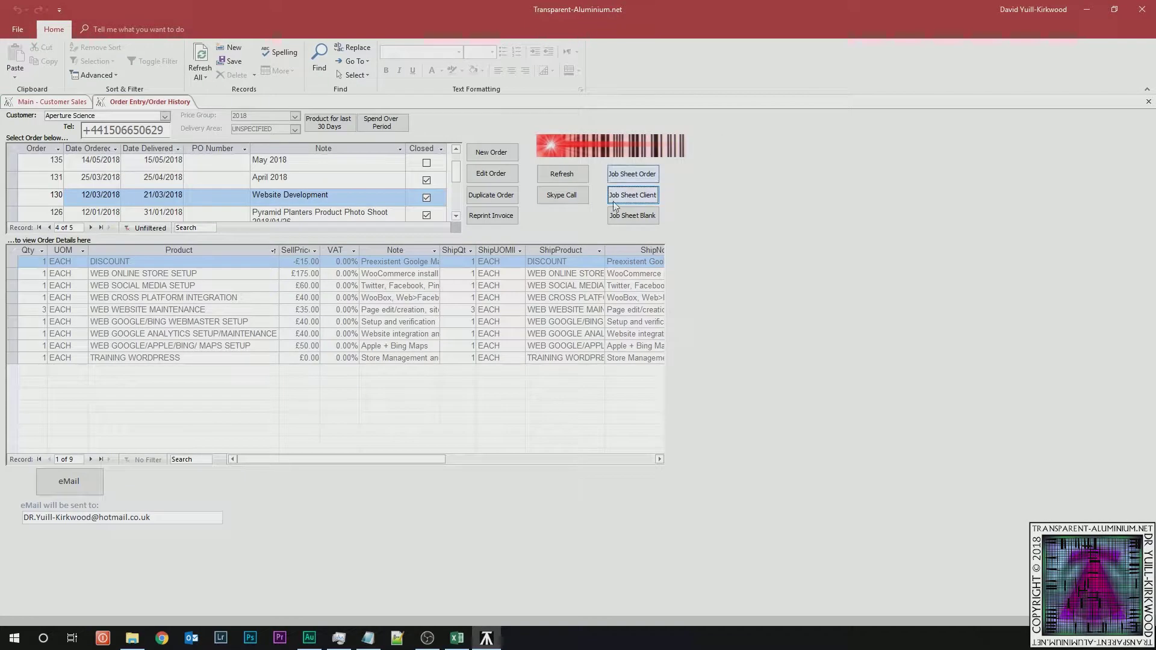
pyautogui.click(641, 220)
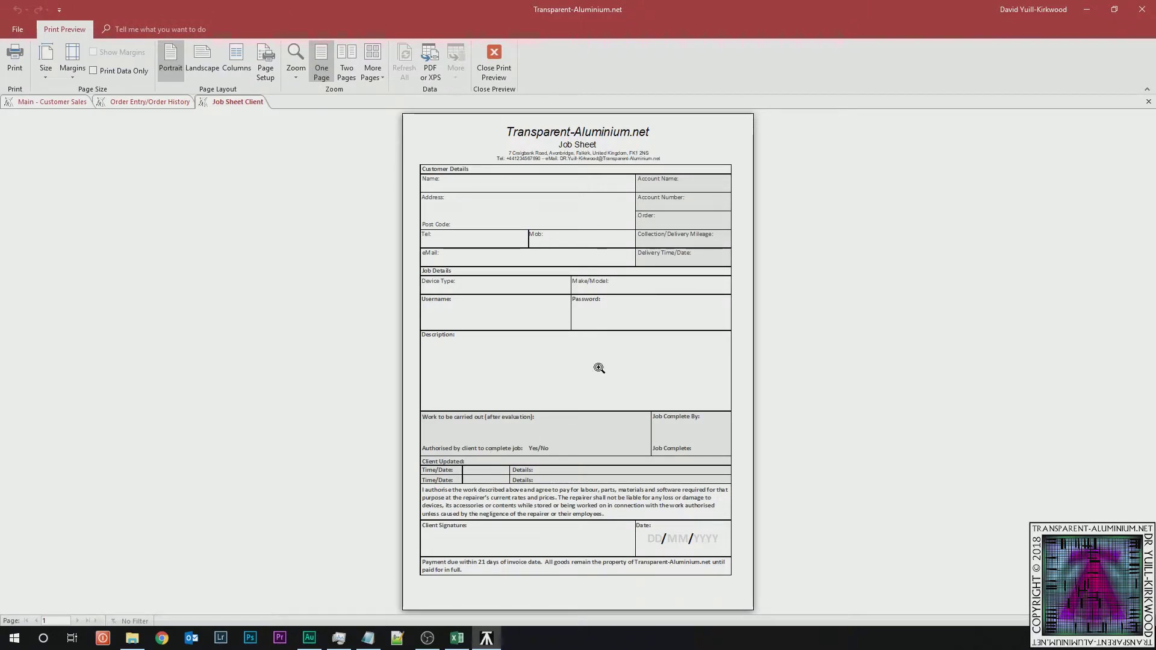
pyautogui.click(494, 62)
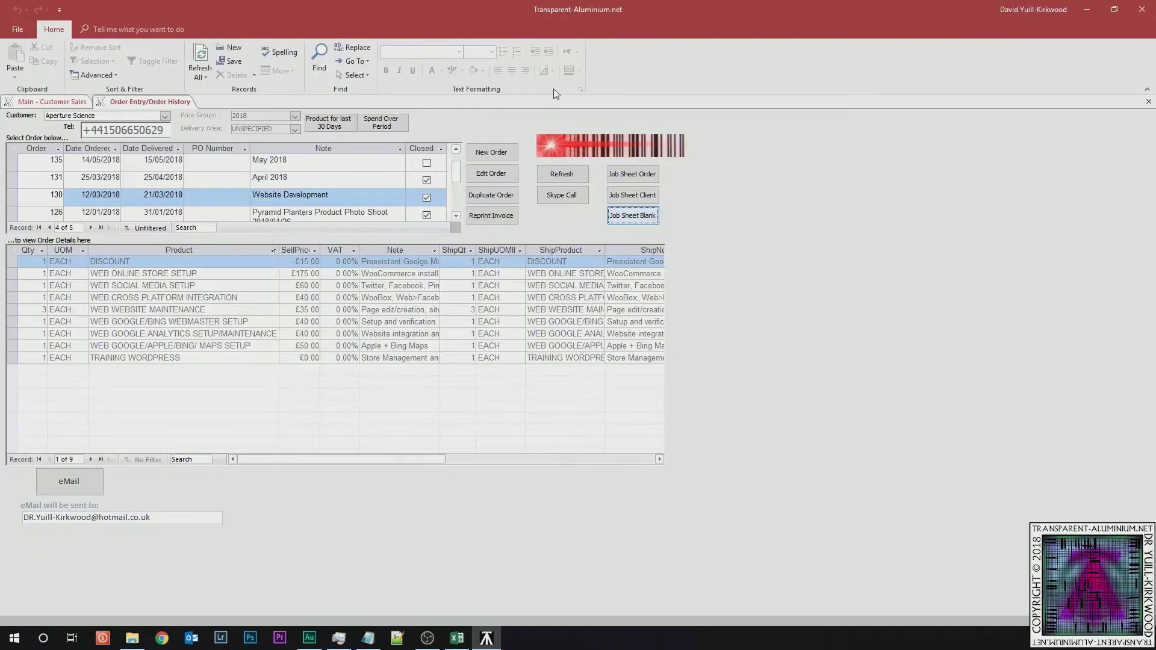
# - Change the Details 1 label in the job sheet system options to "Favorite Cheese:" and save the options
pyautogui.click(57, 102)
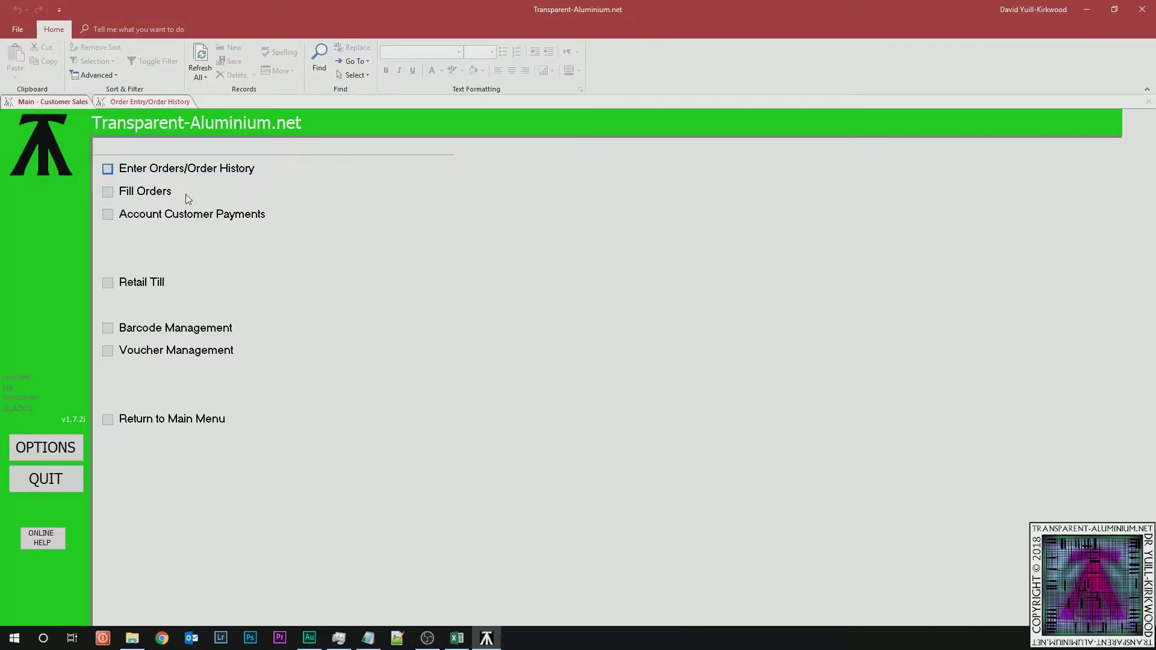
pyautogui.click(52, 450)
pyautogui.scroll(-5, 1152, 245)
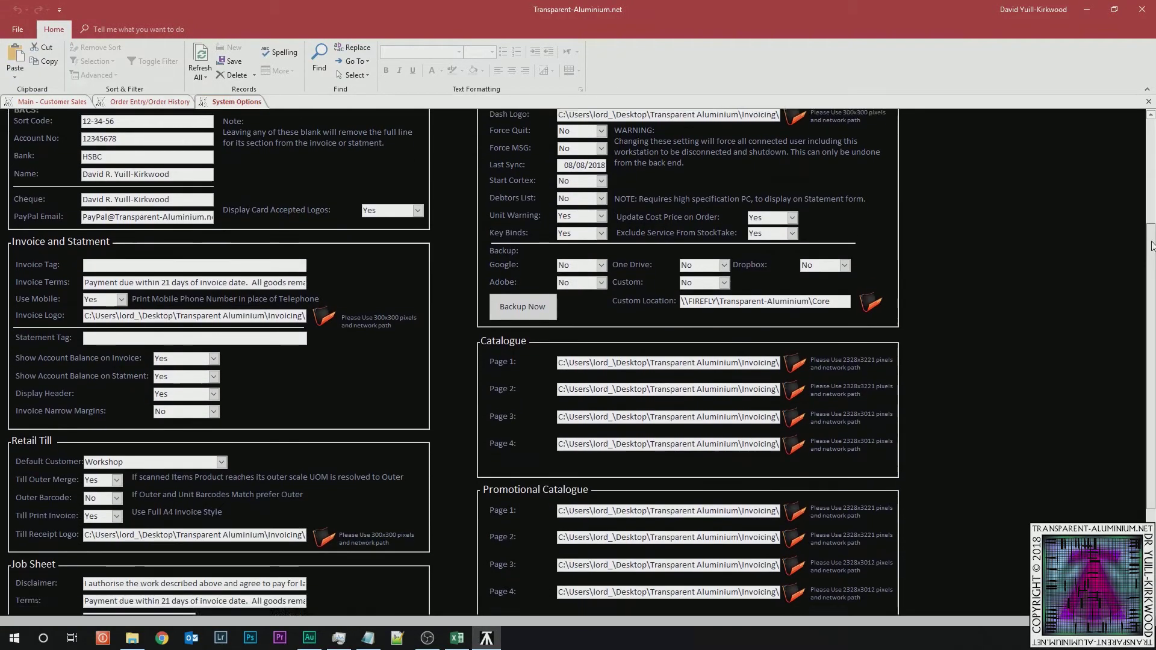
pyautogui.scroll(-5, 1152, 246)
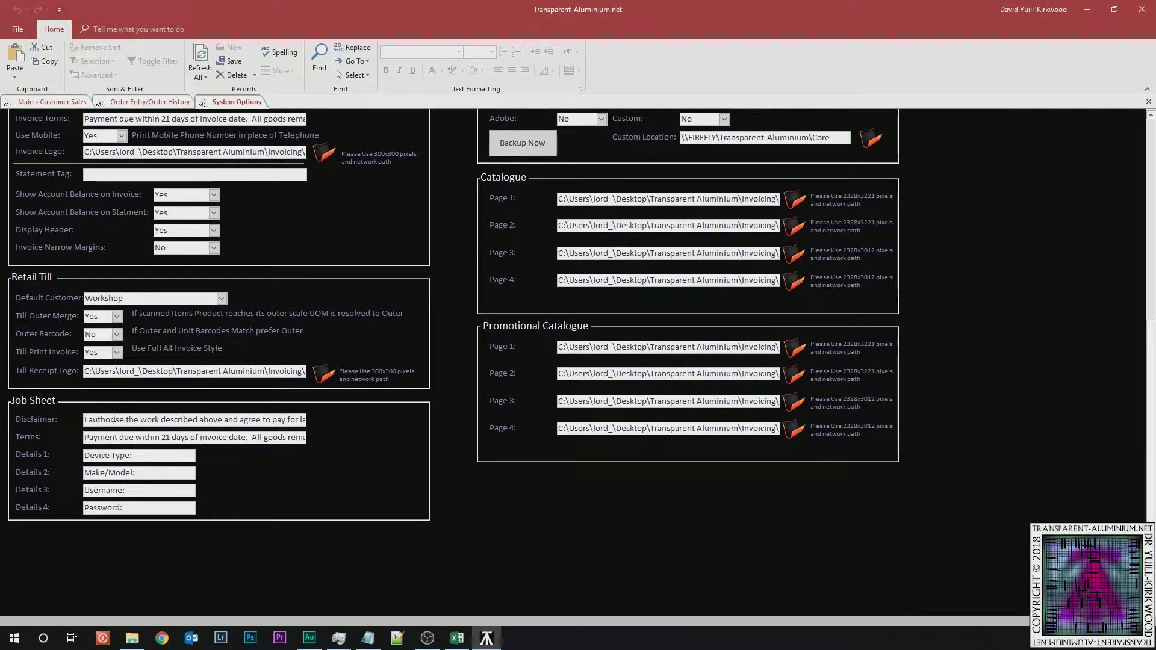
pyautogui.click(291, 437)
pyautogui.moveTo(129, 456); pyautogui.dragTo(77, 457)
pyautogui.write('Favorite Cheese')
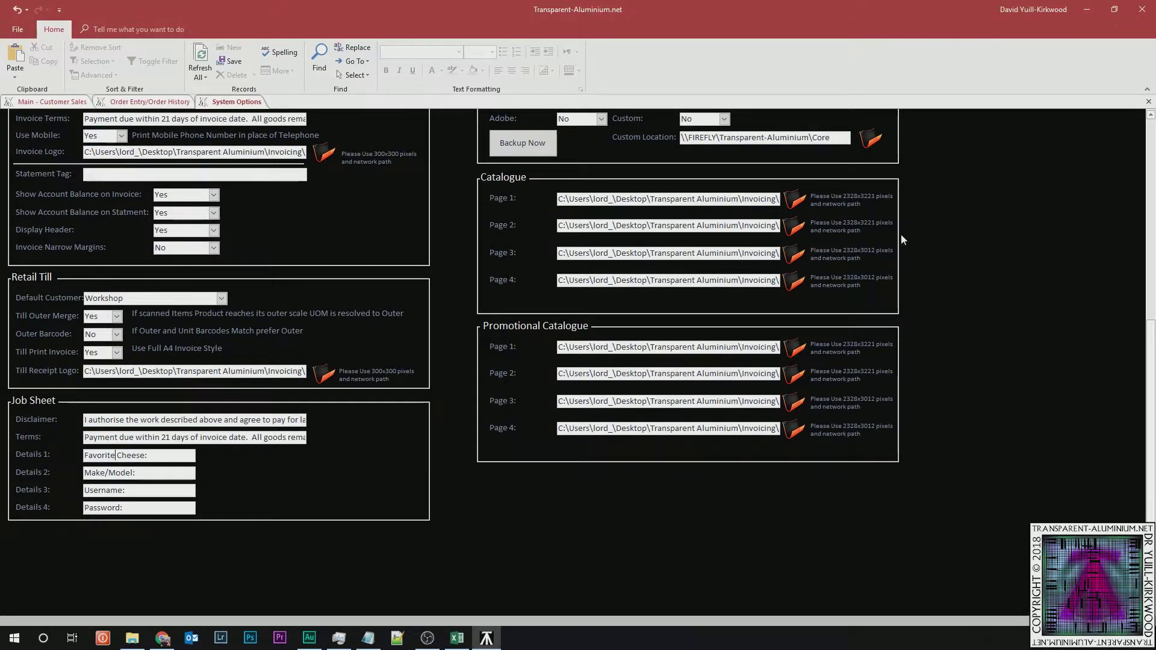
pyautogui.scroll(5, 901, 240)
pyautogui.click(968, 143)
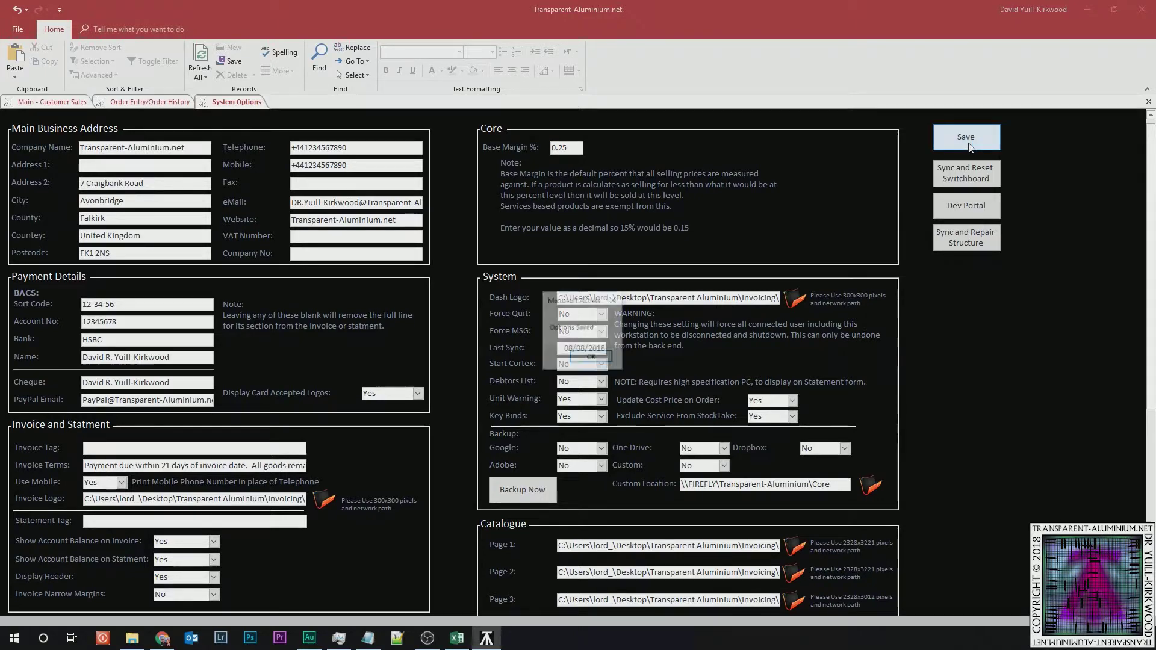
pyautogui.click(585, 357)
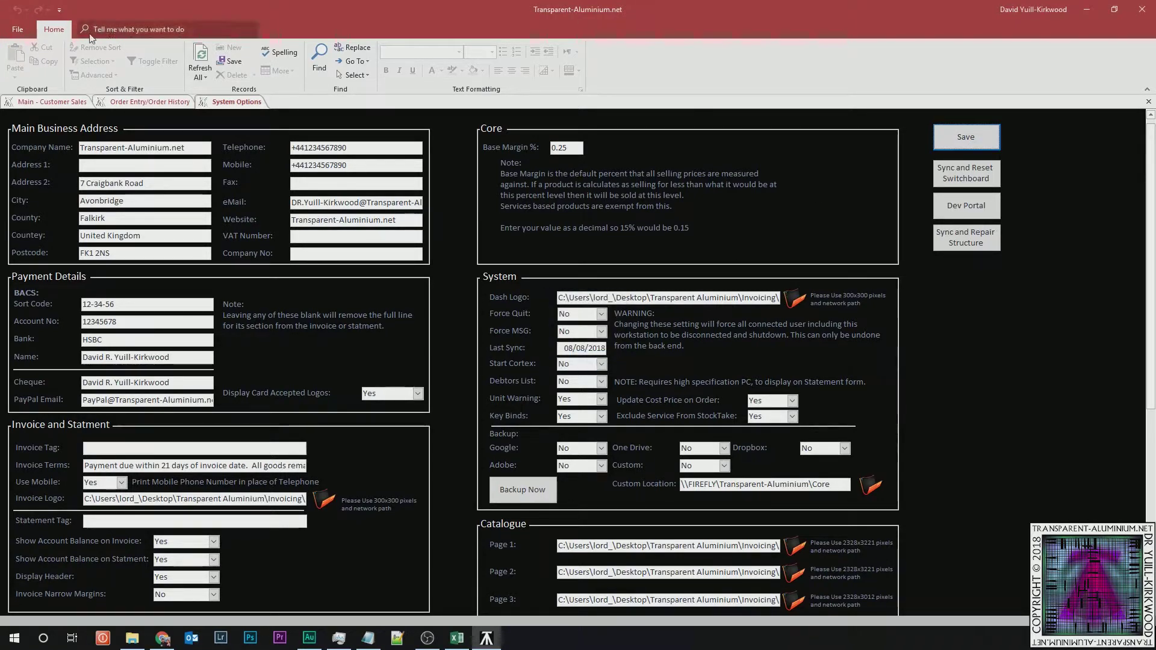
# - Return to the order history and preview the Website Development order's job sheet to check its custom detail label
pyautogui.doubleClick(52, 30)
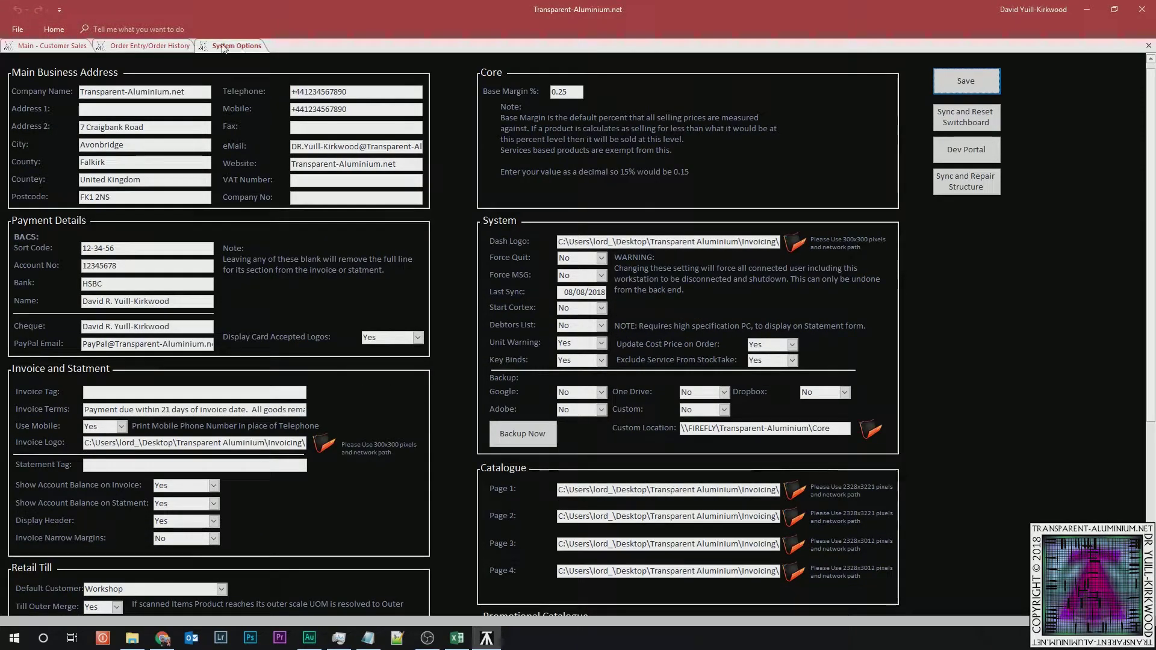
pyautogui.click(150, 46)
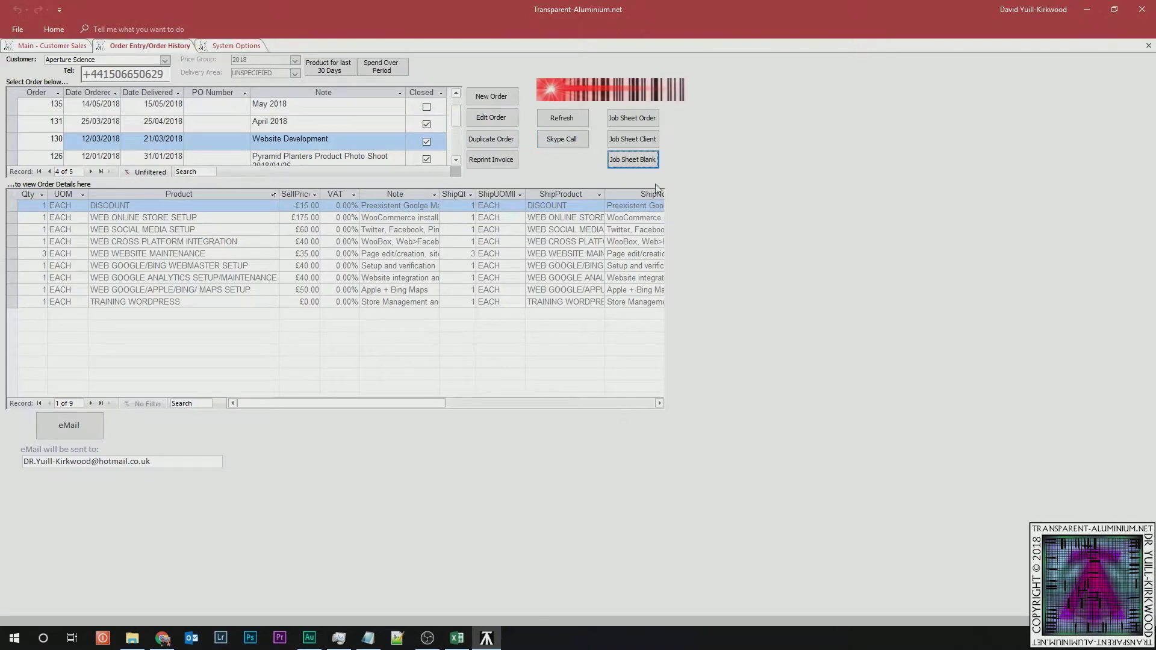
pyautogui.click(634, 119)
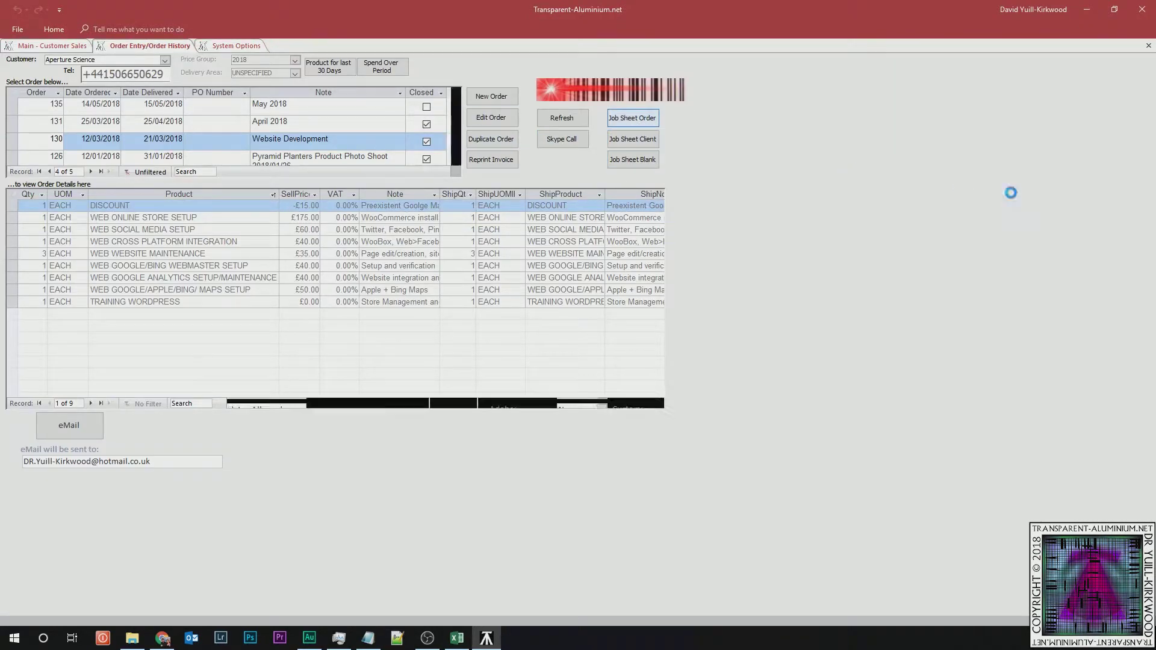
pyautogui.click(466, 298)
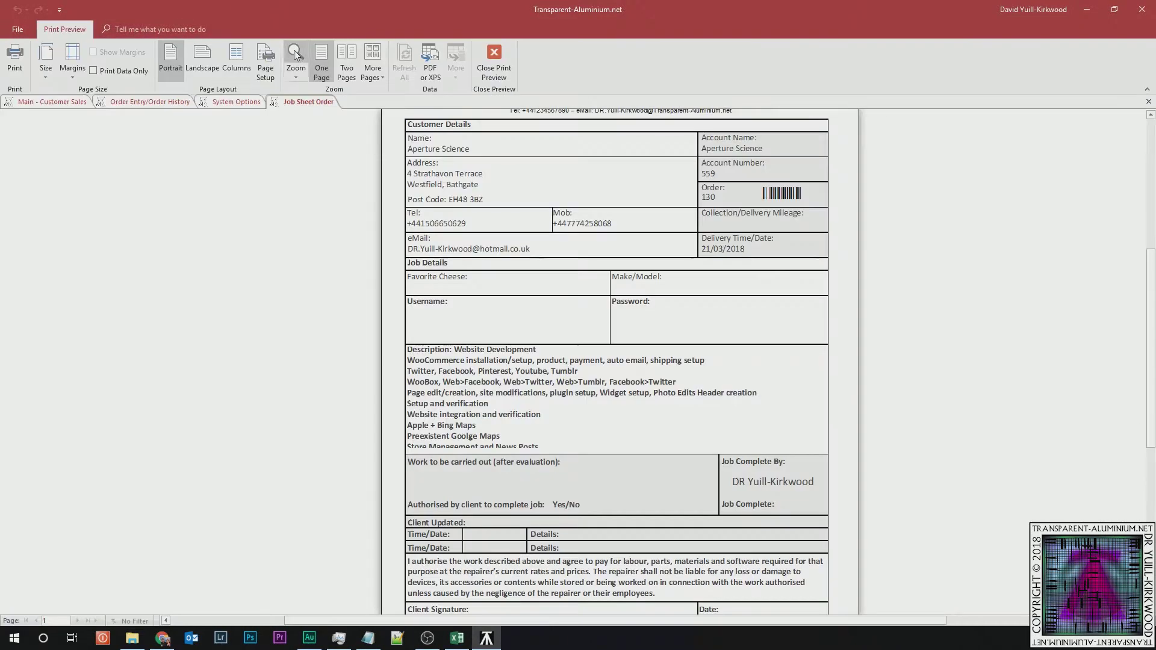
pyautogui.click(295, 46)
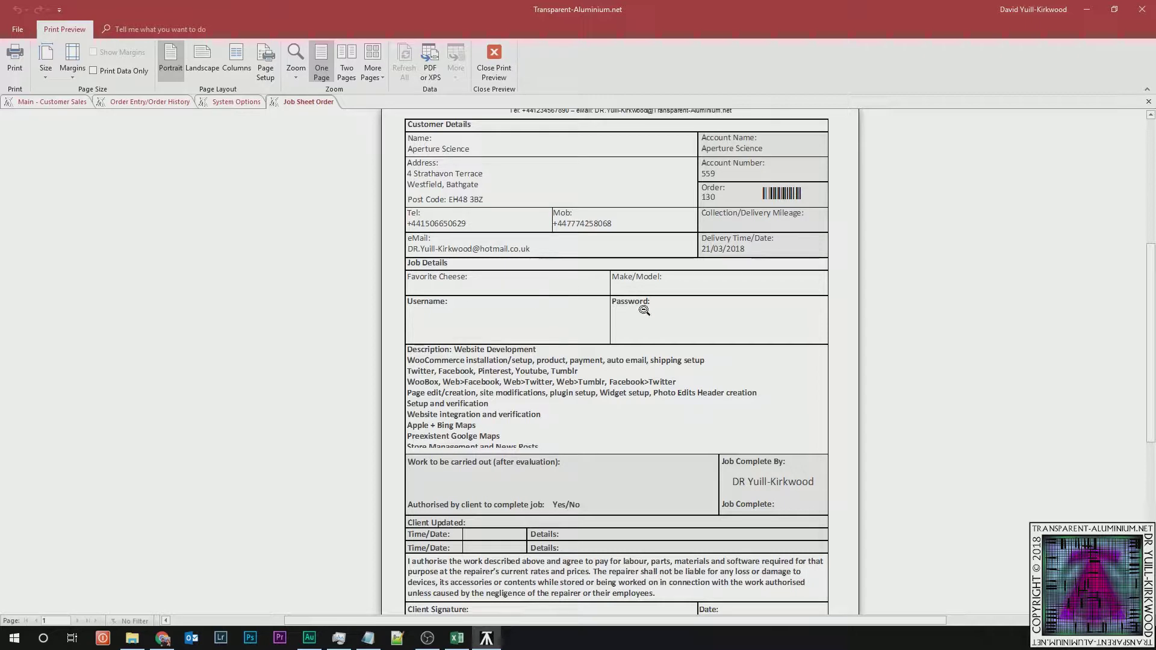
pyautogui.scroll(2, 831, 250)
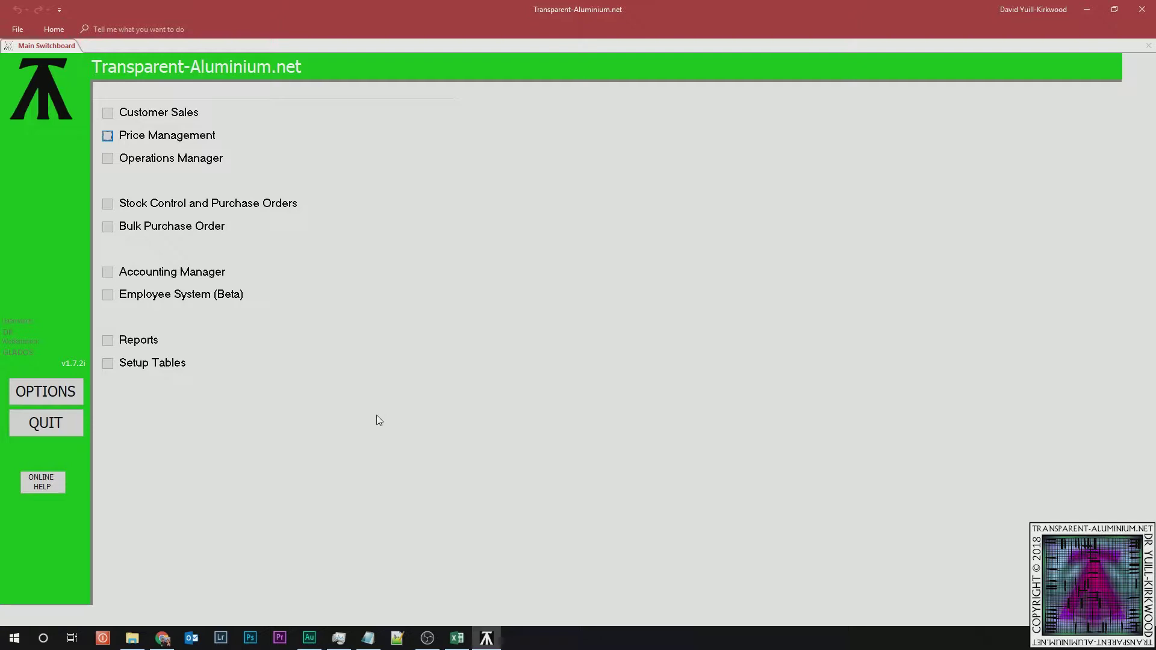
# - Open the product sale override list from Price Management
pyautogui.click(111, 138)
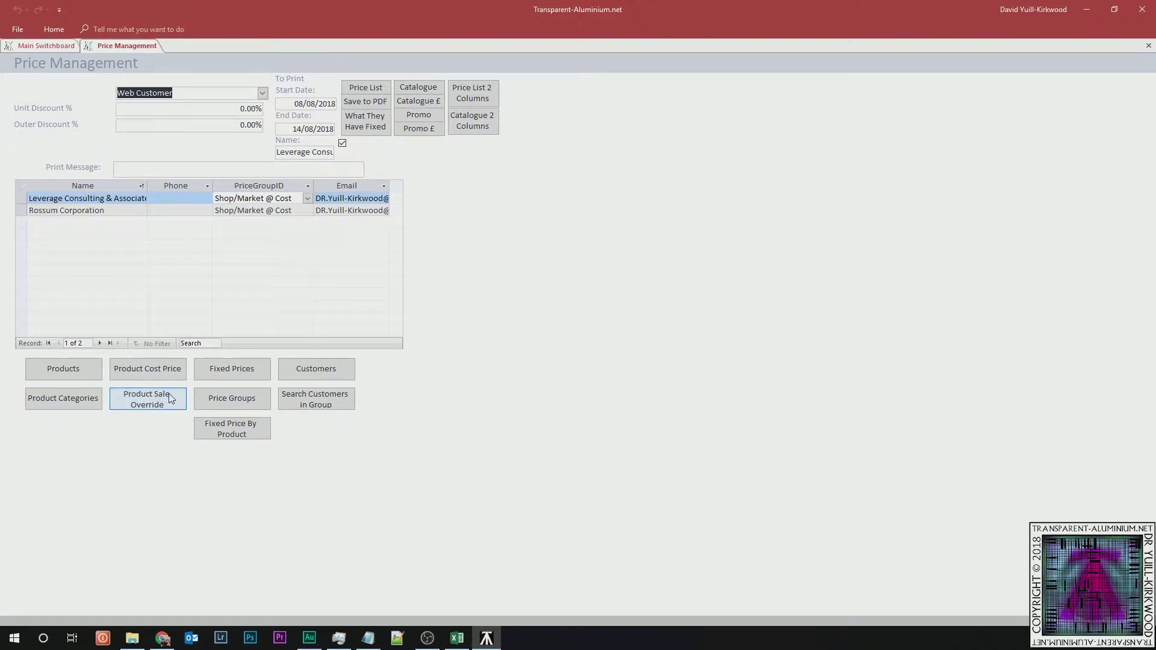
pyautogui.click(143, 401)
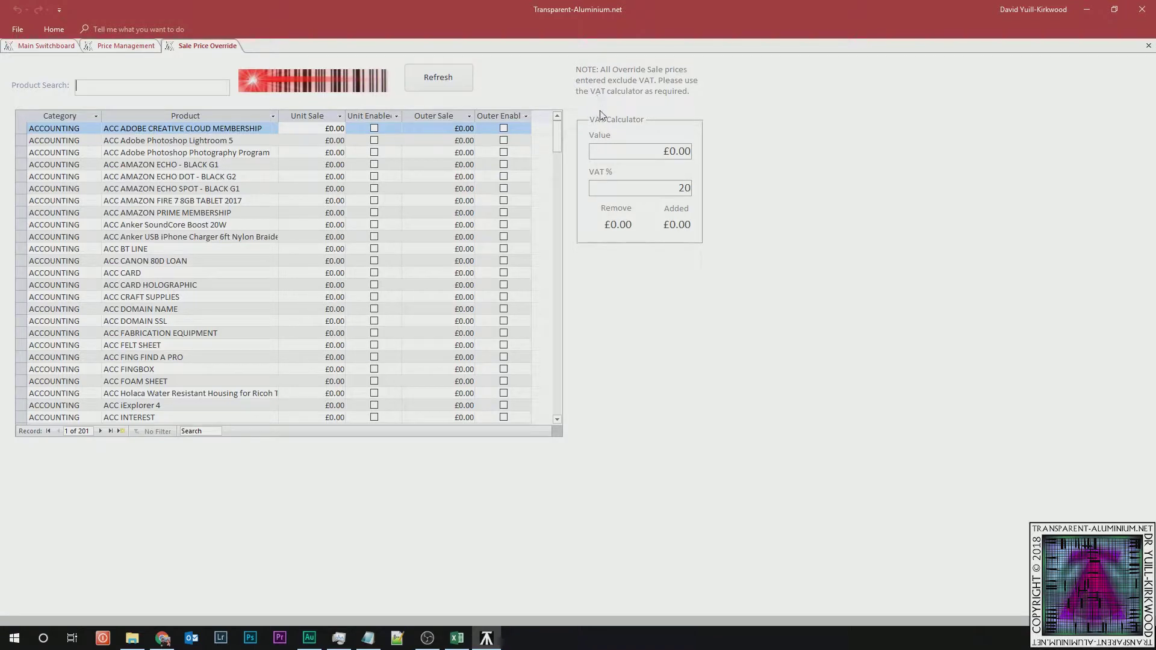
# - Calculate the amounts with VAT removed and added for a value of 10 in the VAT calculator
pyautogui.click(666, 151)
pyautogui.doubleClick(652, 152)
pyautogui.write('10')
pyautogui.press('Tab')
# - Filter the sale price override list for "magi" and select the Magic Beans unit sale price
pyautogui.click(202, 89)
pyautogui.write('magi')
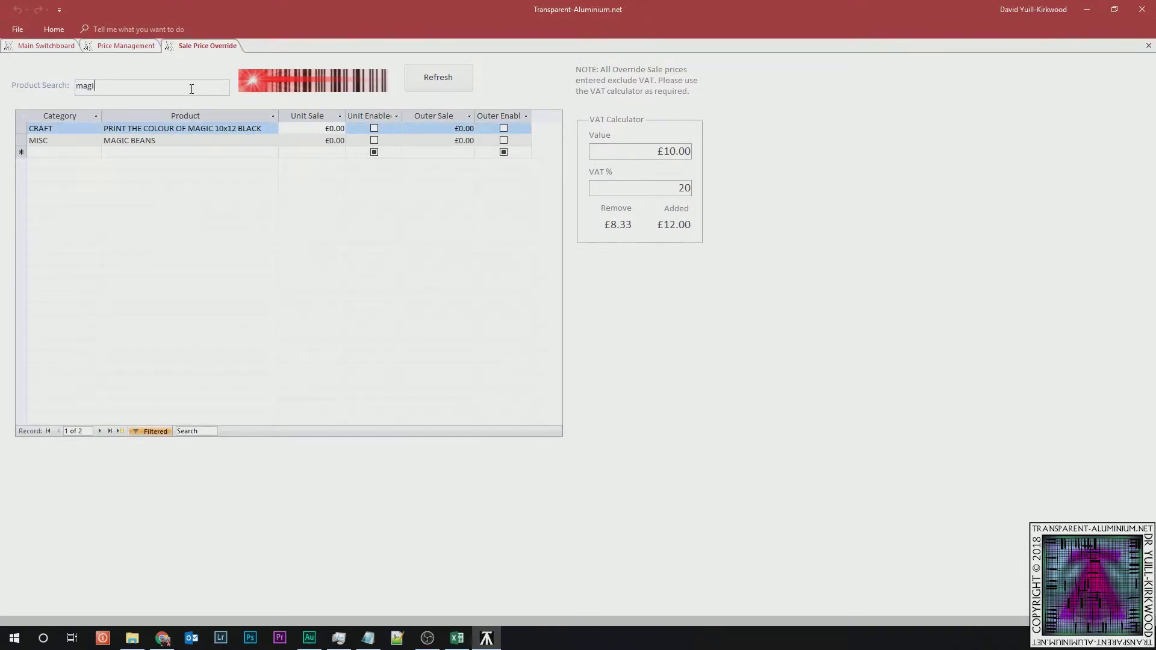
pyautogui.click(325, 140)
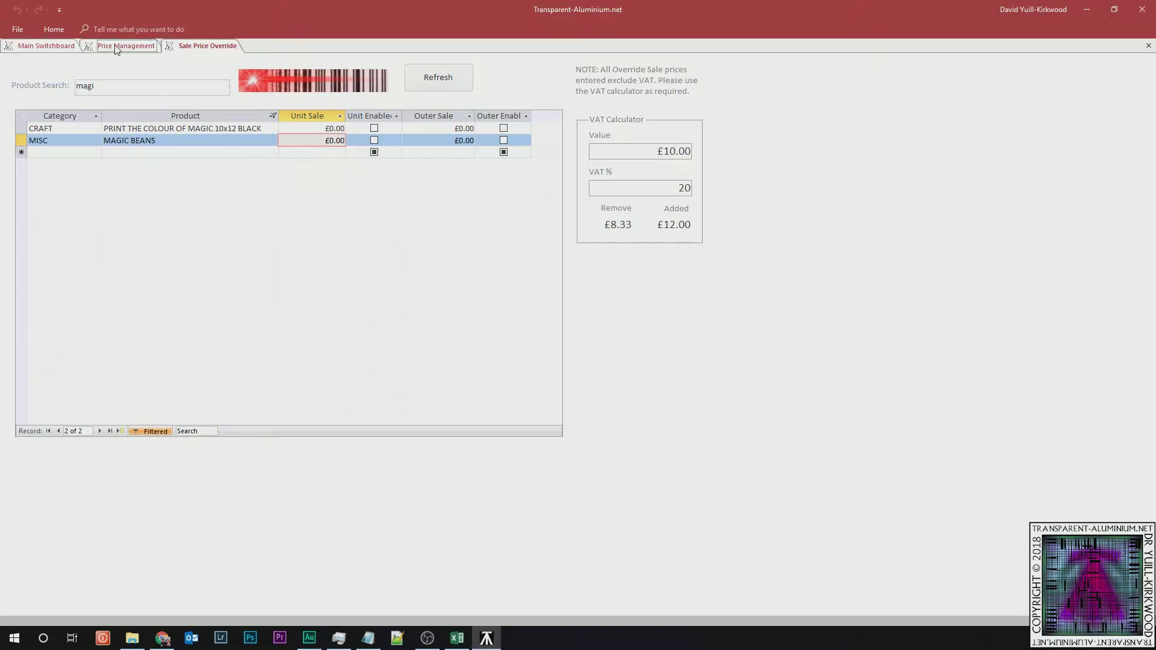
# - Open the product cost prices from Price Management and search for "bean" to check the Magic Beans costs
pyautogui.click(149, 47)
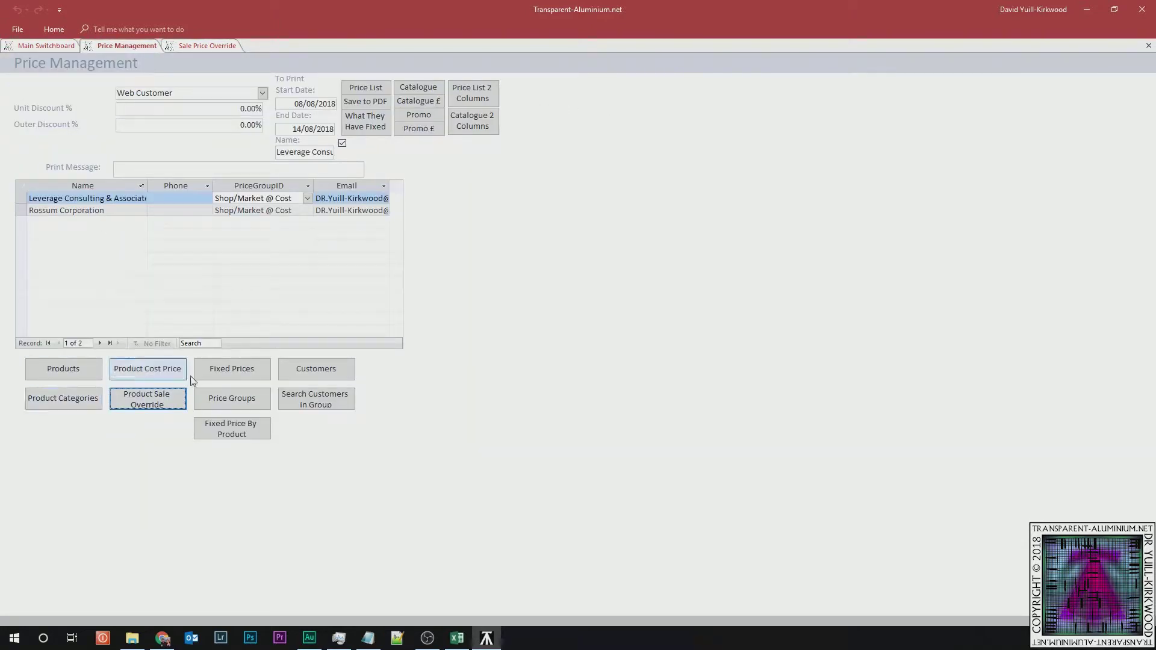
pyautogui.click(171, 369)
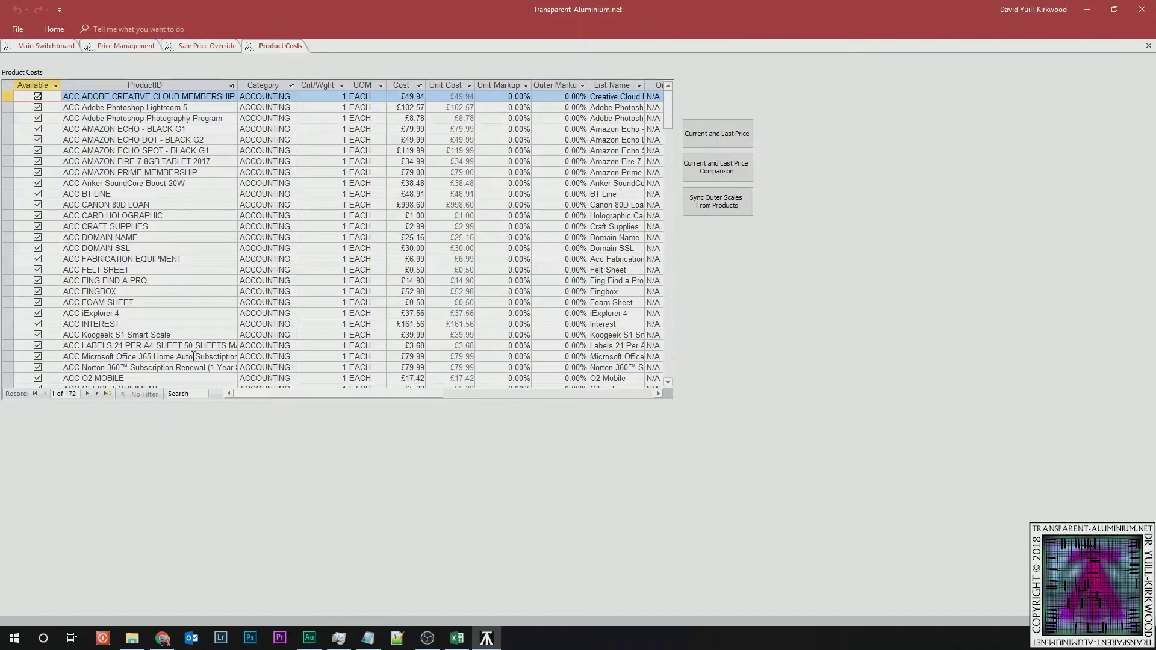
pyautogui.write('bean')
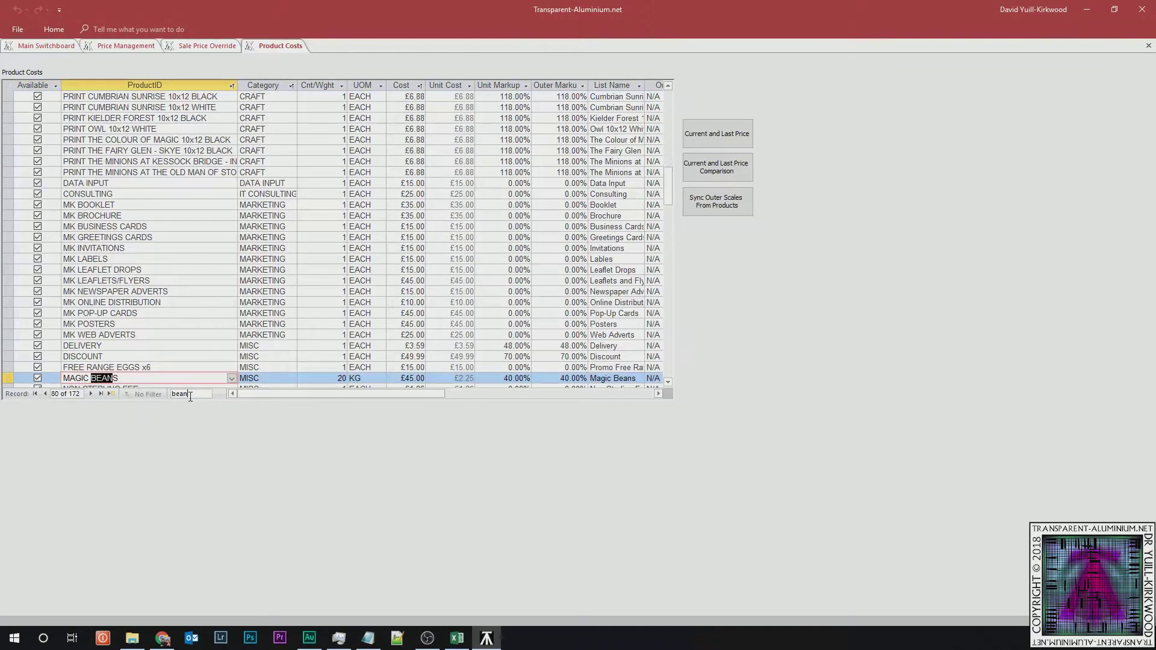
pyautogui.scroll(-1, 355, 362)
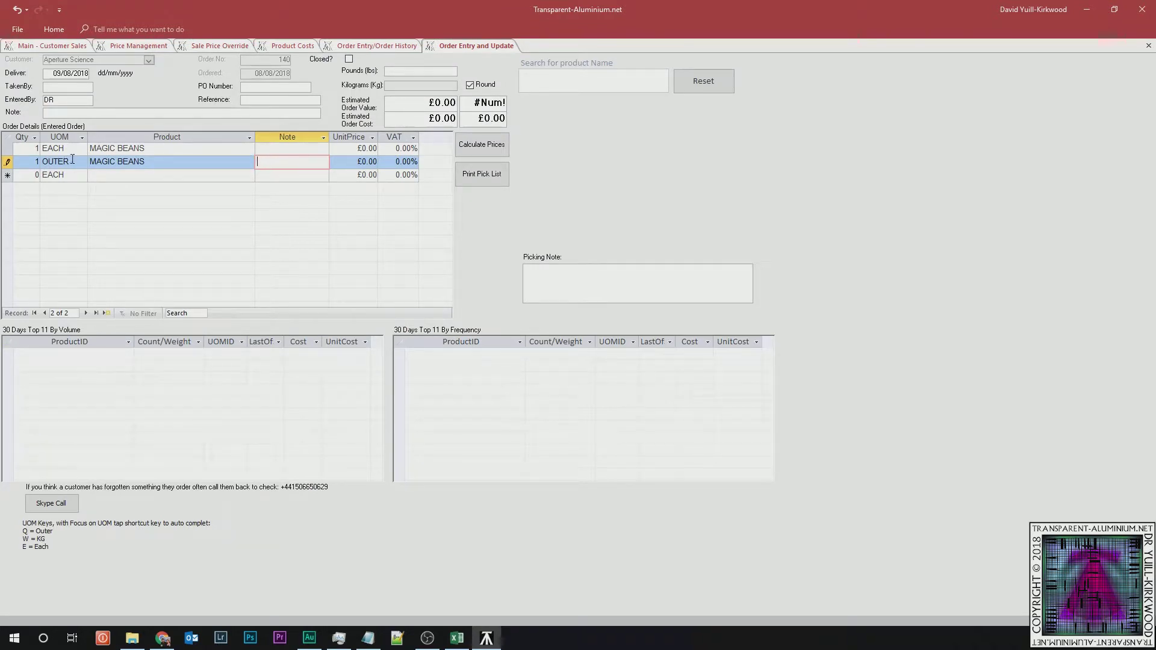
# - Calculate the prices of the Aperture Science order containing one each and one outer of Magic Beans
pyautogui.click(488, 148)
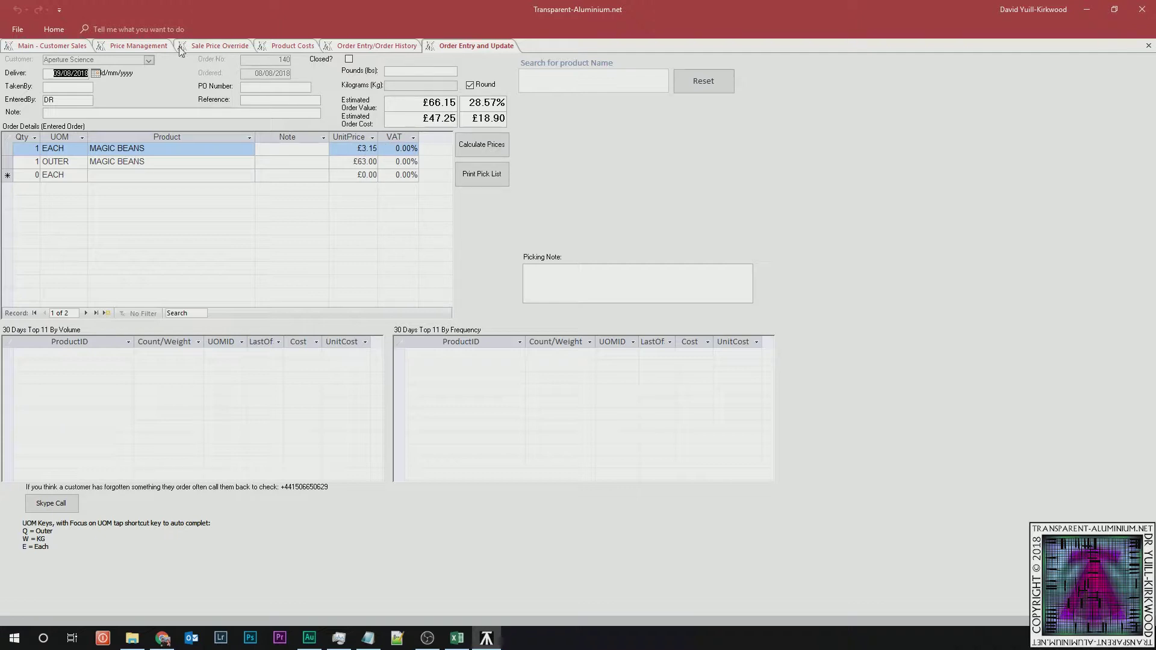
# - In the sale price overrides, set Magic Beans to a unit sale price of £50 and an outer sale price of £100
pyautogui.click(219, 47)
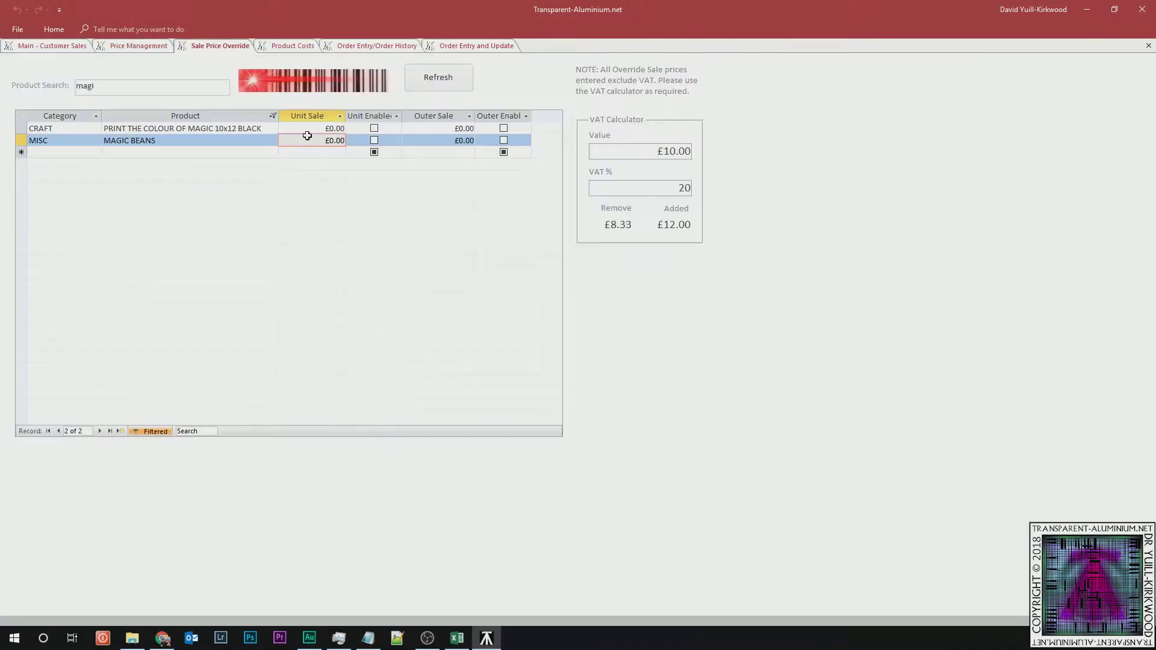
pyautogui.moveTo(307, 135); pyautogui.dragTo(360, 139)
pyautogui.press('Tab')
pyautogui.write('100')
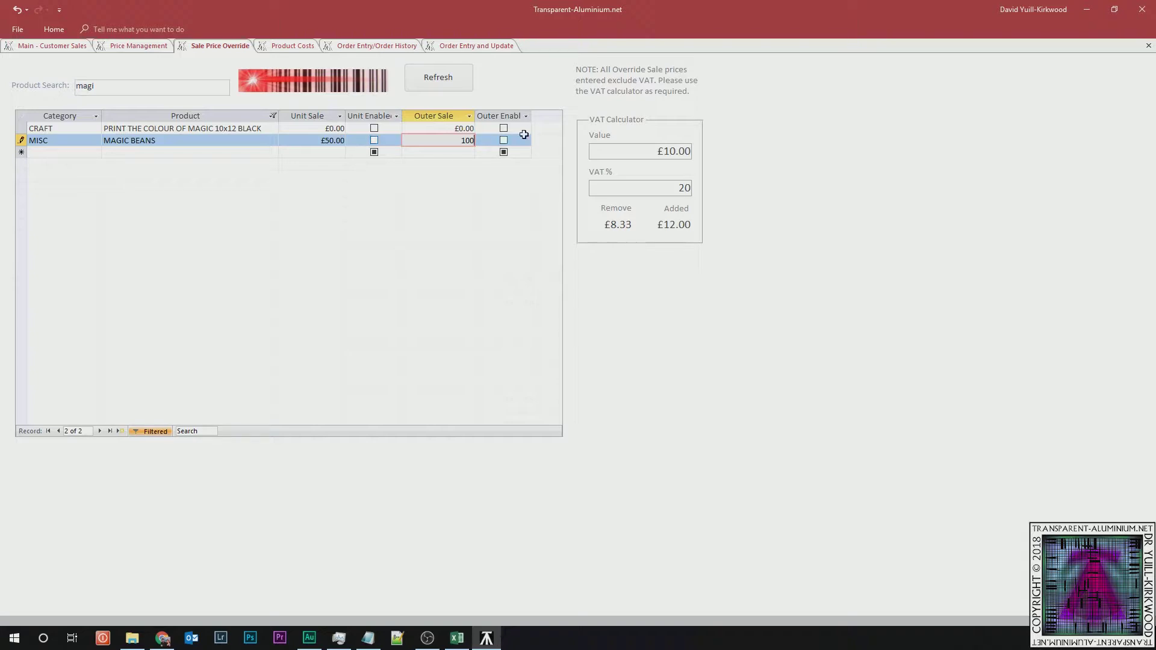
pyautogui.press('Tab')
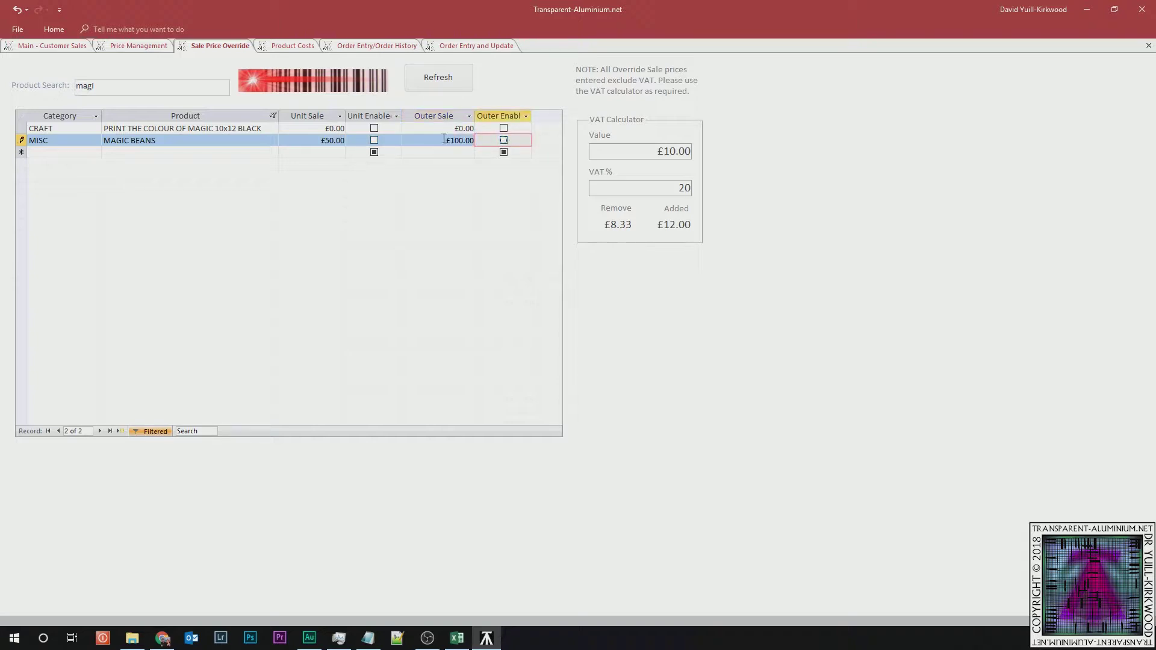
# - Enable the Magic Beans unit price override and recalculate the Aperture Science order, accepting the price overwrite
pyautogui.click(374, 141)
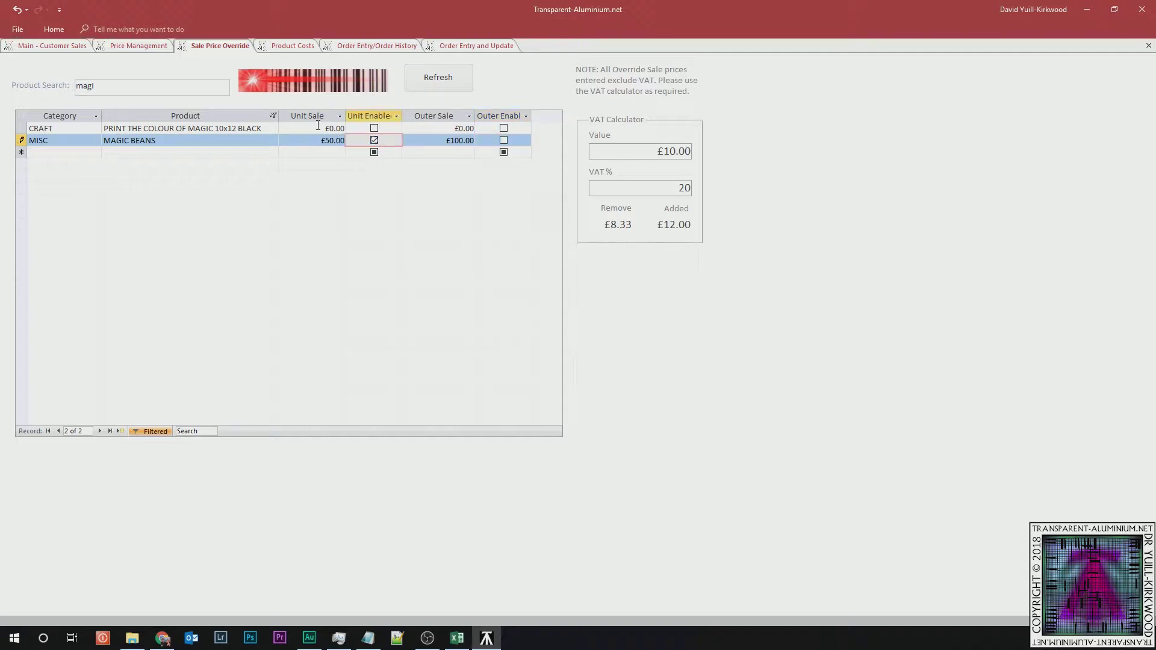
pyautogui.click(369, 127)
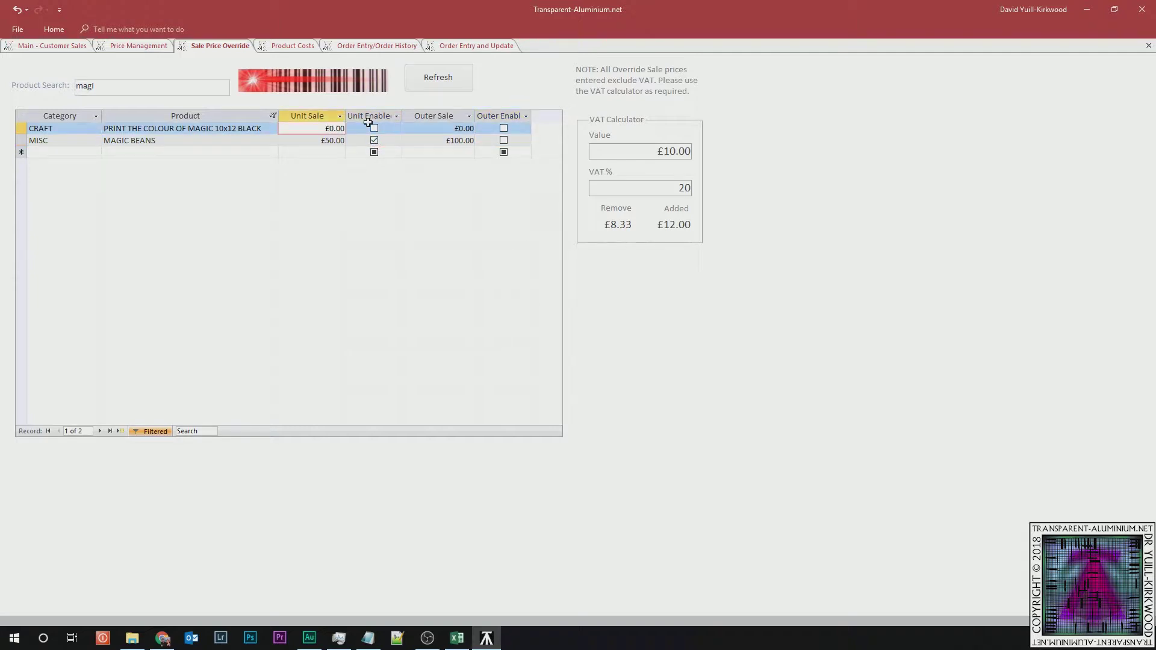
pyautogui.click(450, 47)
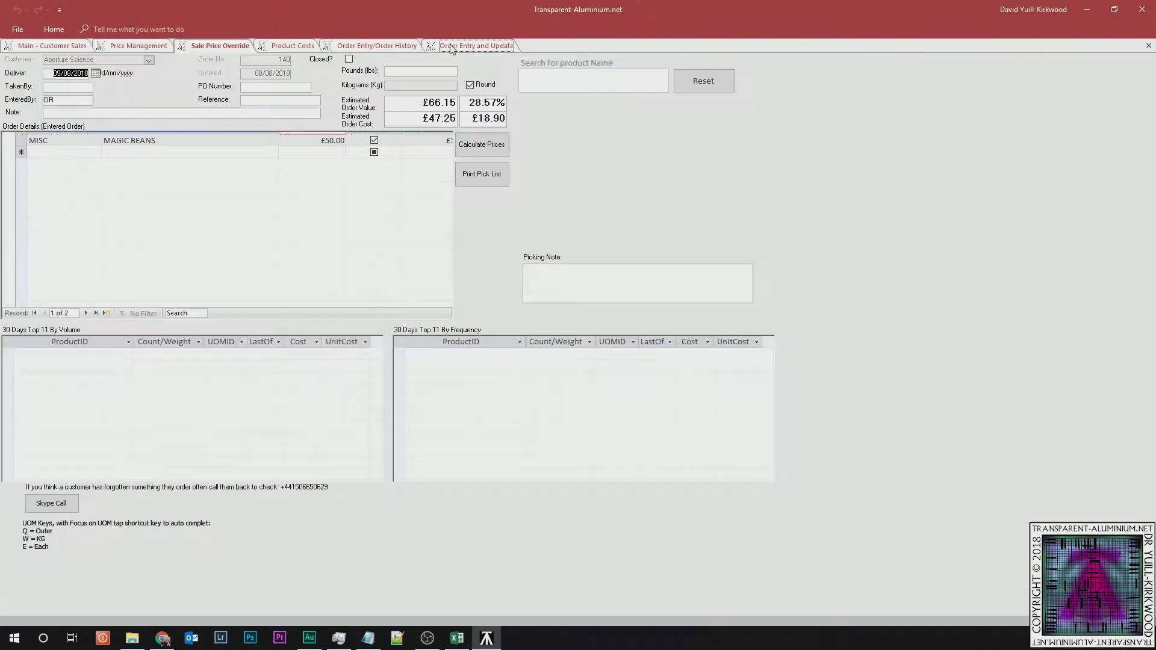
pyautogui.click(486, 140)
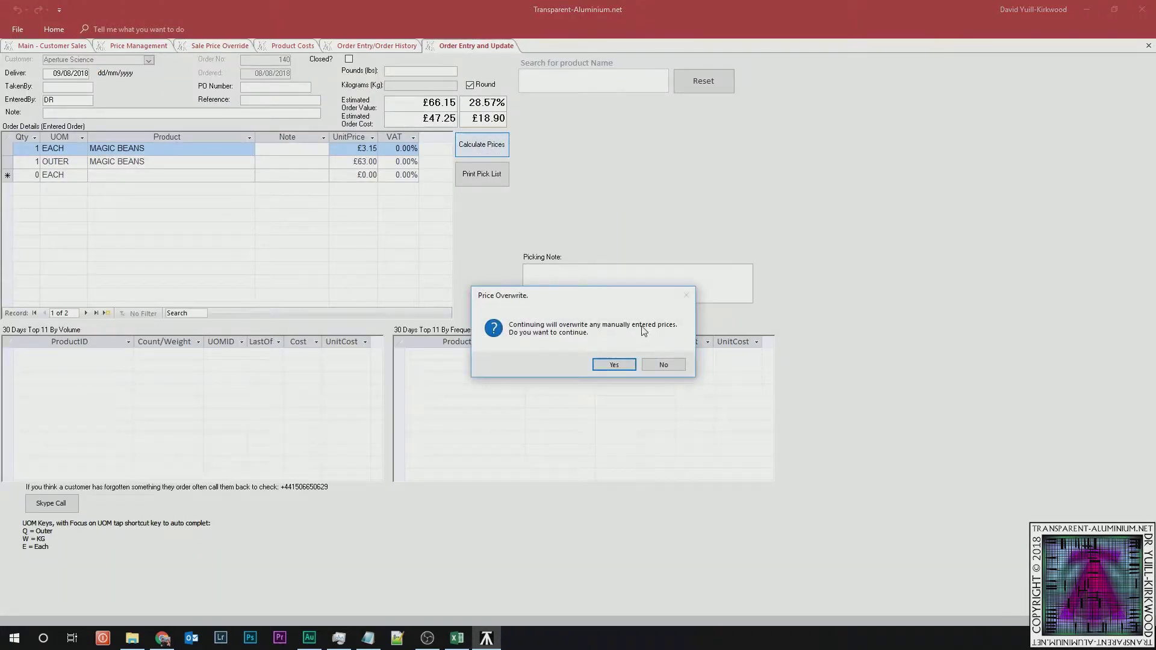
pyautogui.click(616, 362)
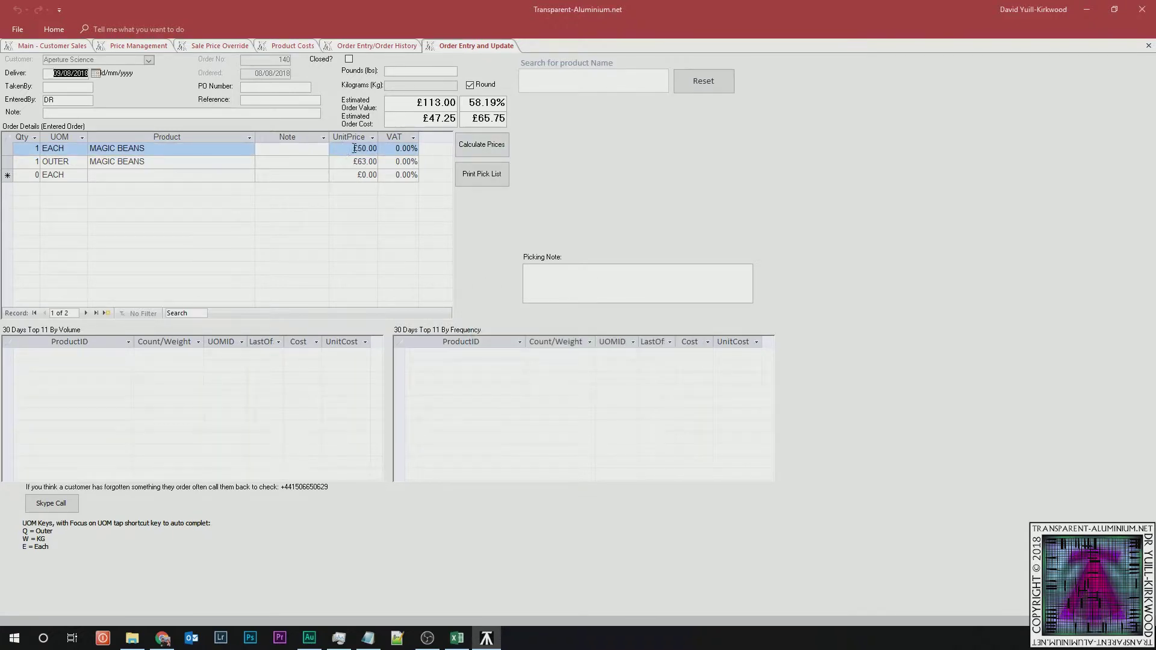
# - Enable the Magic Beans outer price override as well and recalculate the order's prices, accepting the overwrite
pyautogui.click(216, 47)
pyautogui.click(503, 140)
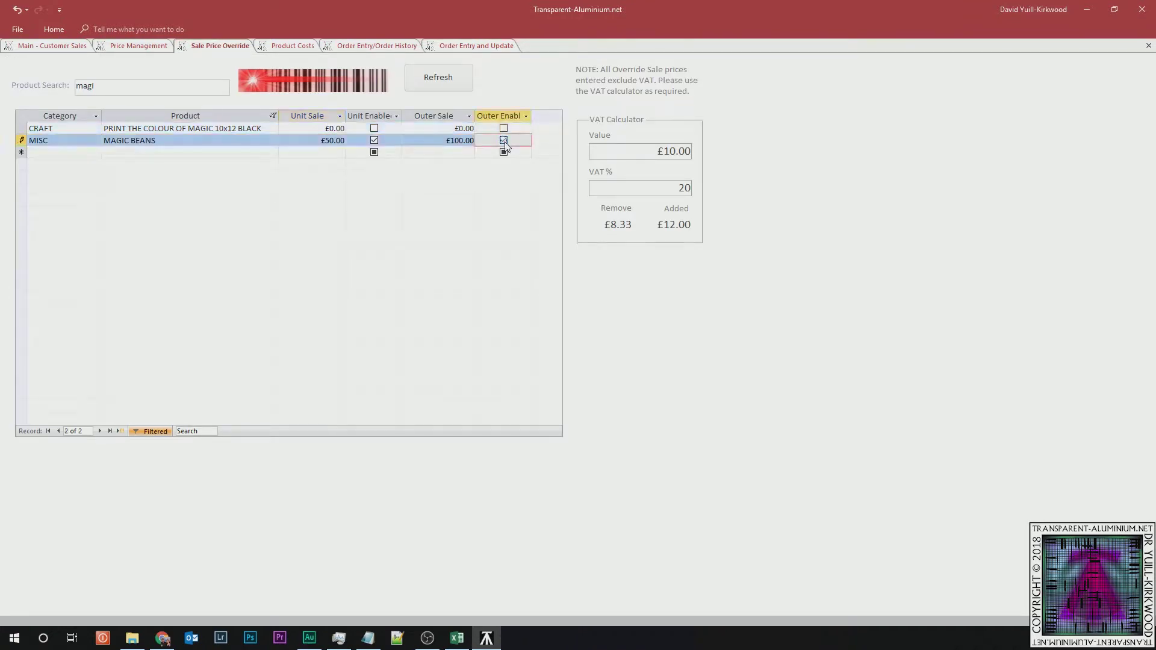
pyautogui.click(323, 128)
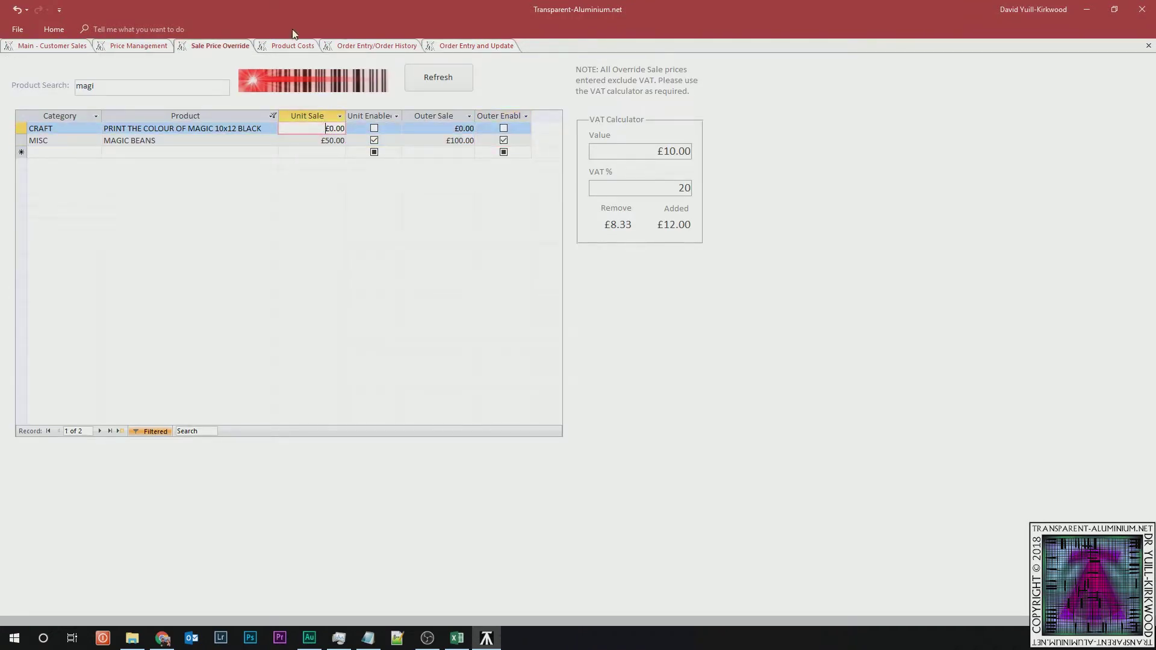
pyautogui.click(467, 47)
pyautogui.click(489, 147)
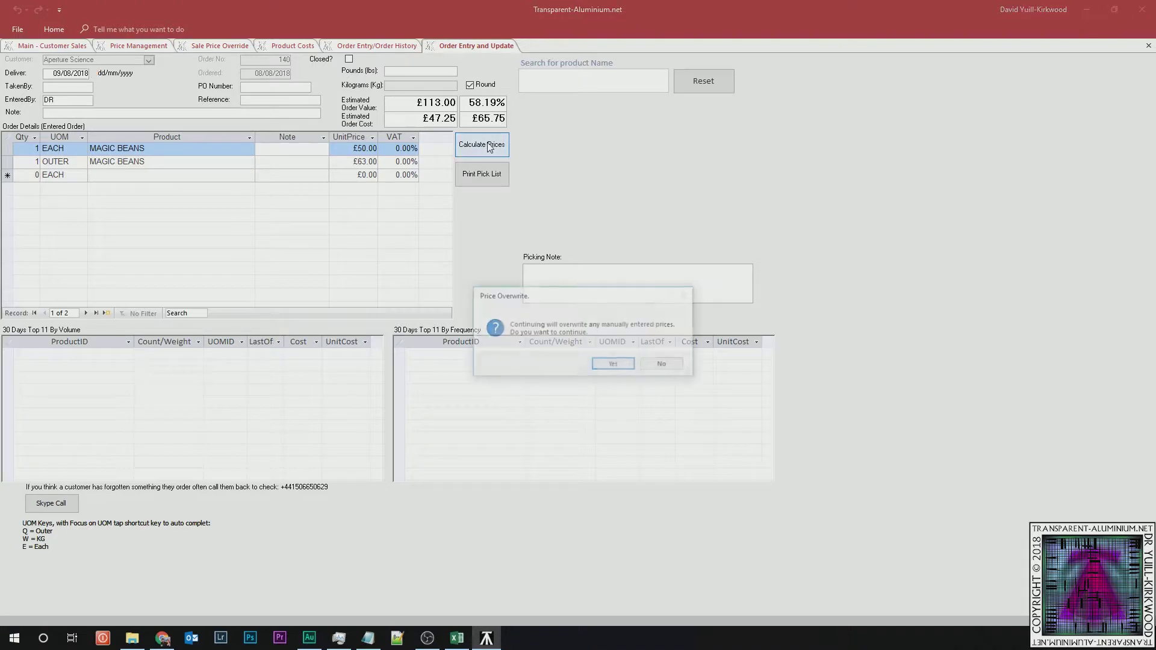
pyautogui.click(615, 363)
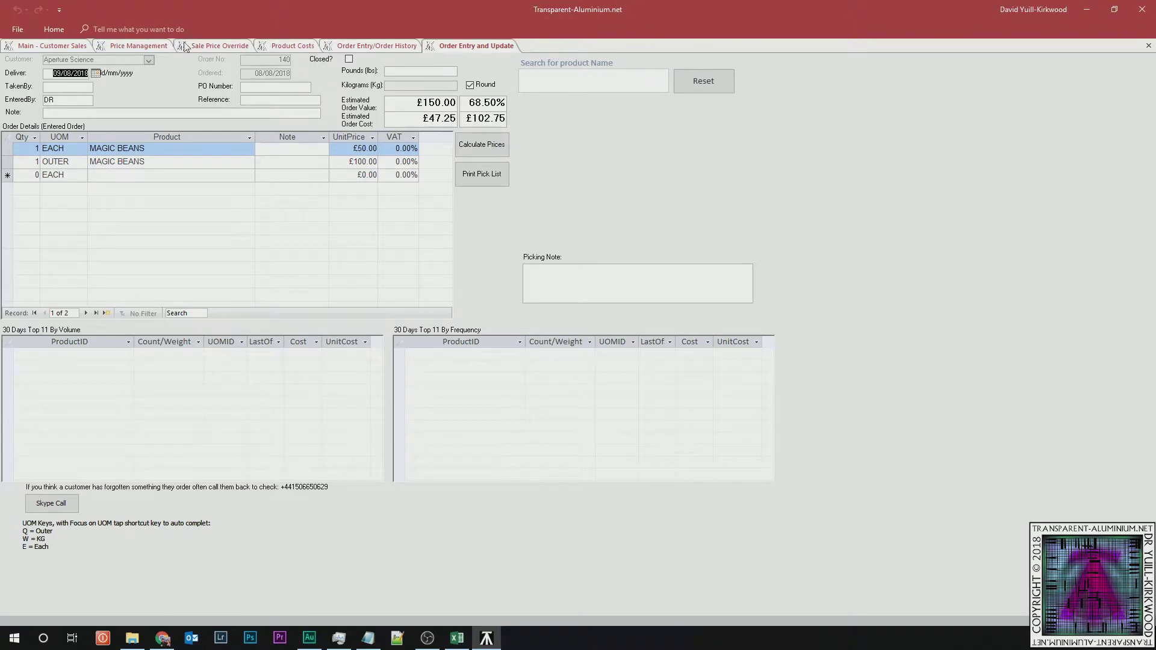
# - Select the 2018 price group in Price Management and open the fixed prices for that group
pyautogui.click(139, 46)
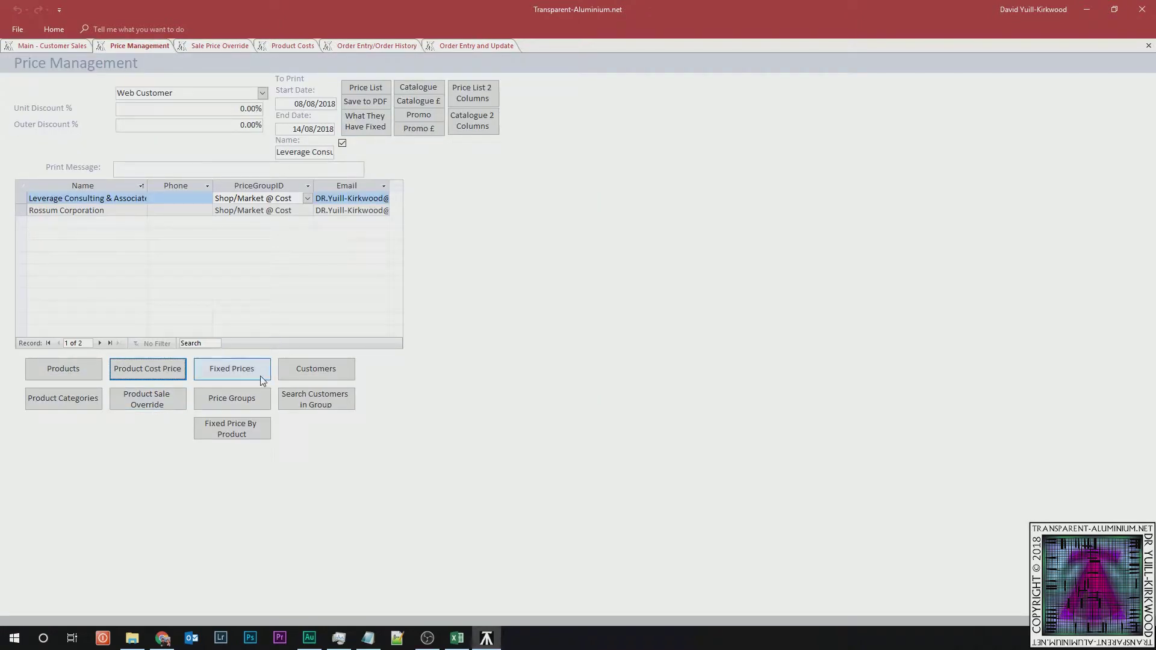
pyautogui.click(264, 93)
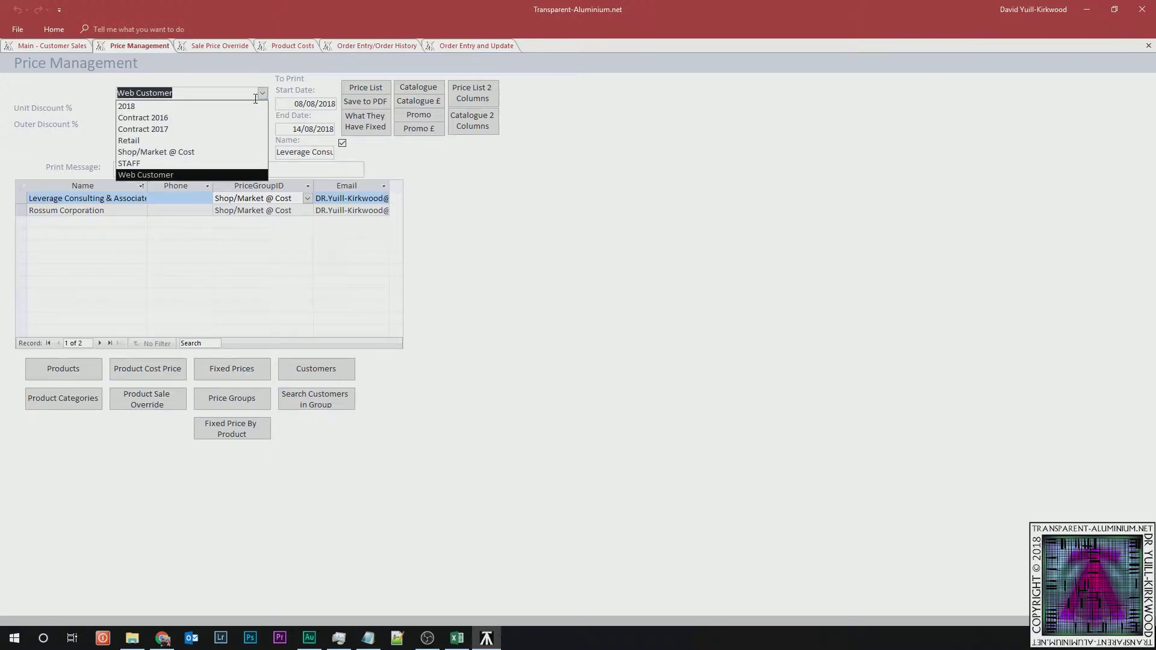
pyautogui.click(138, 106)
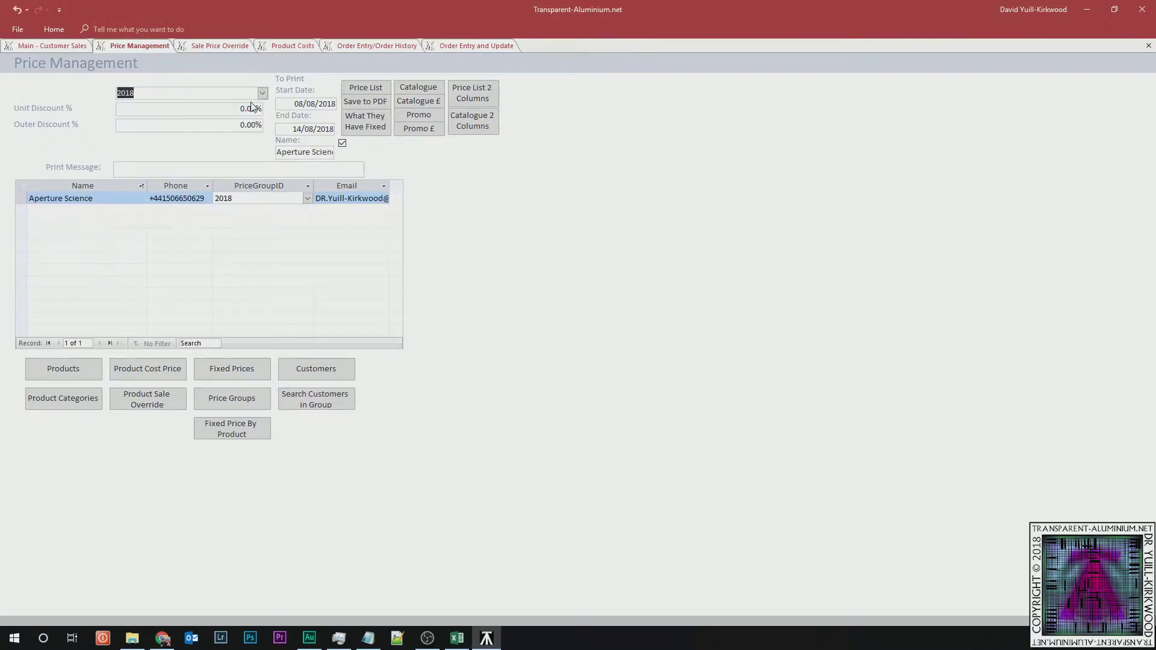
pyautogui.click(263, 366)
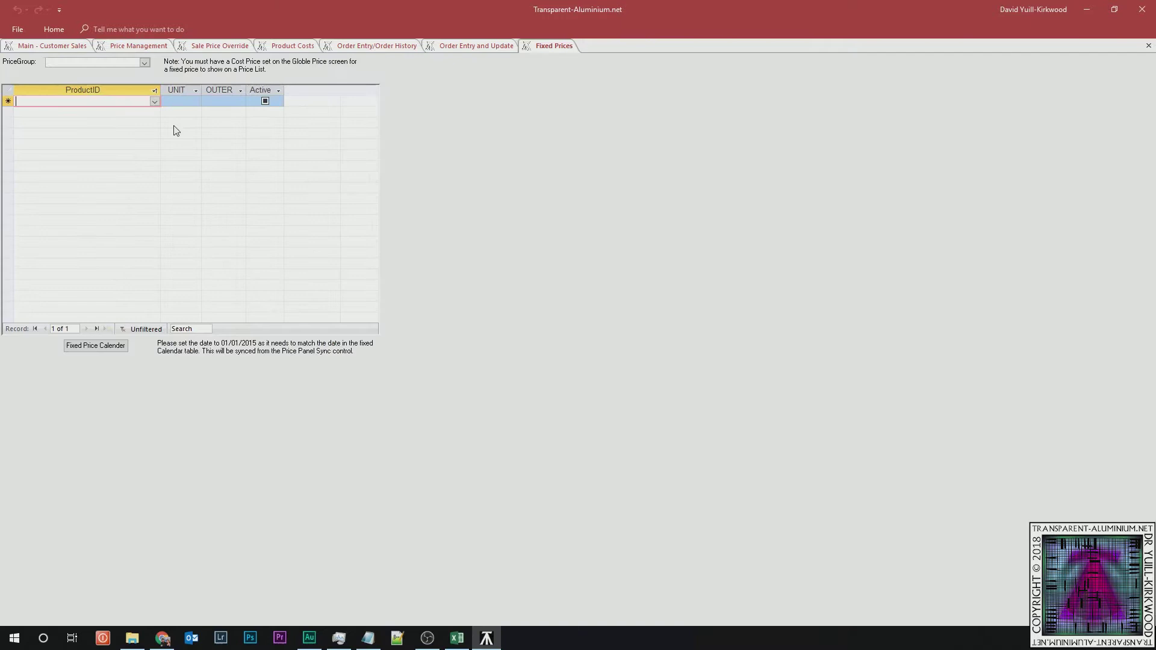
pyautogui.click(145, 63)
pyautogui.click(134, 70)
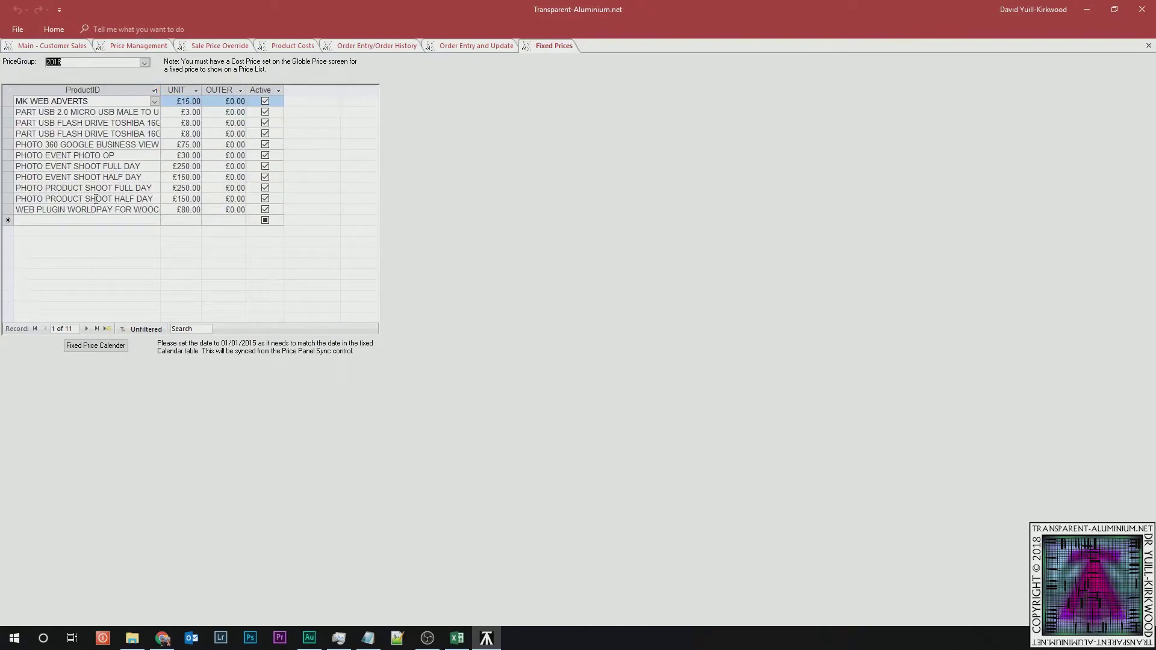
# - Add a fixed price for Magic Beans to the 2018 group with unit price £60 and outer price £110
pyautogui.click(88, 221)
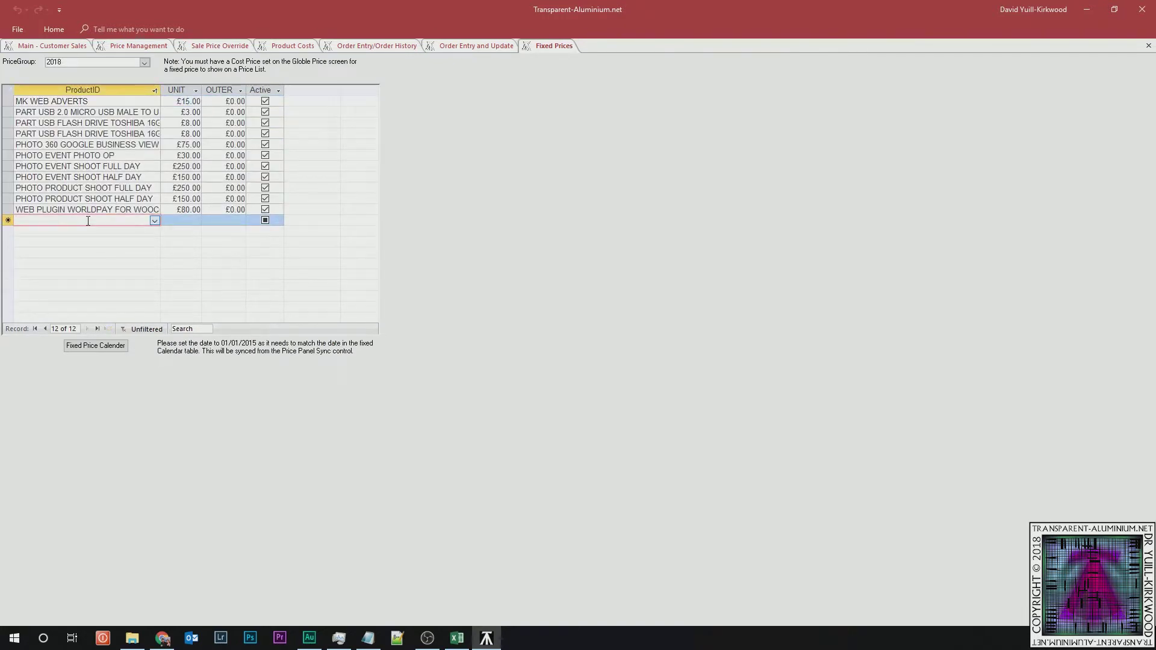
pyautogui.write('M')
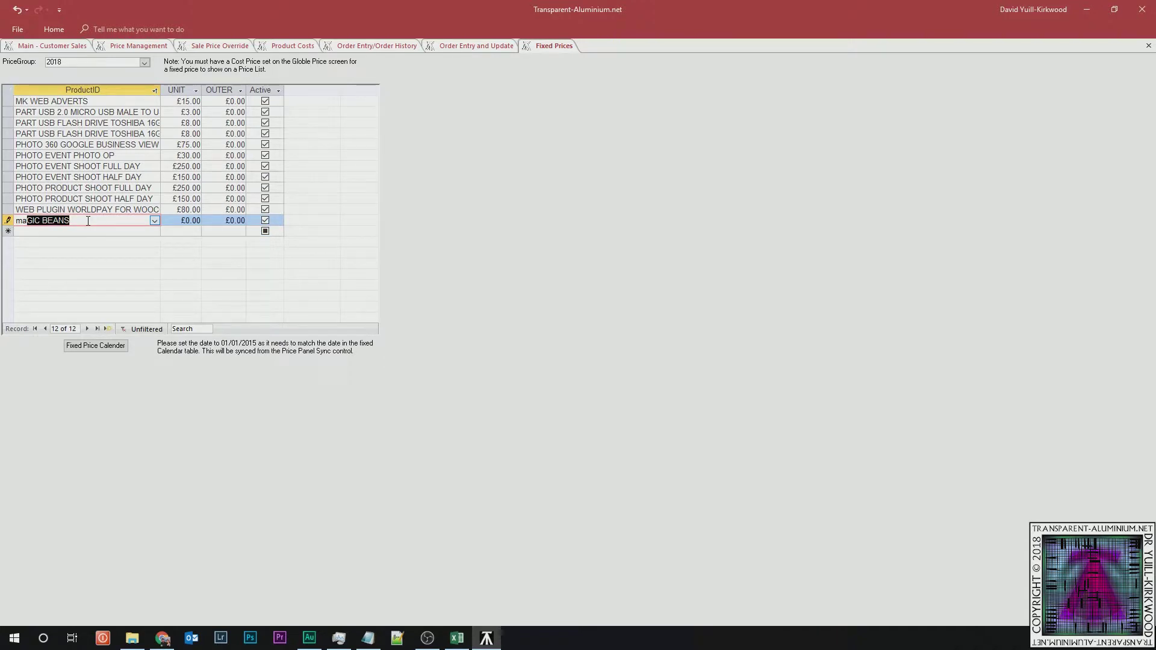
pyautogui.press('Tab')
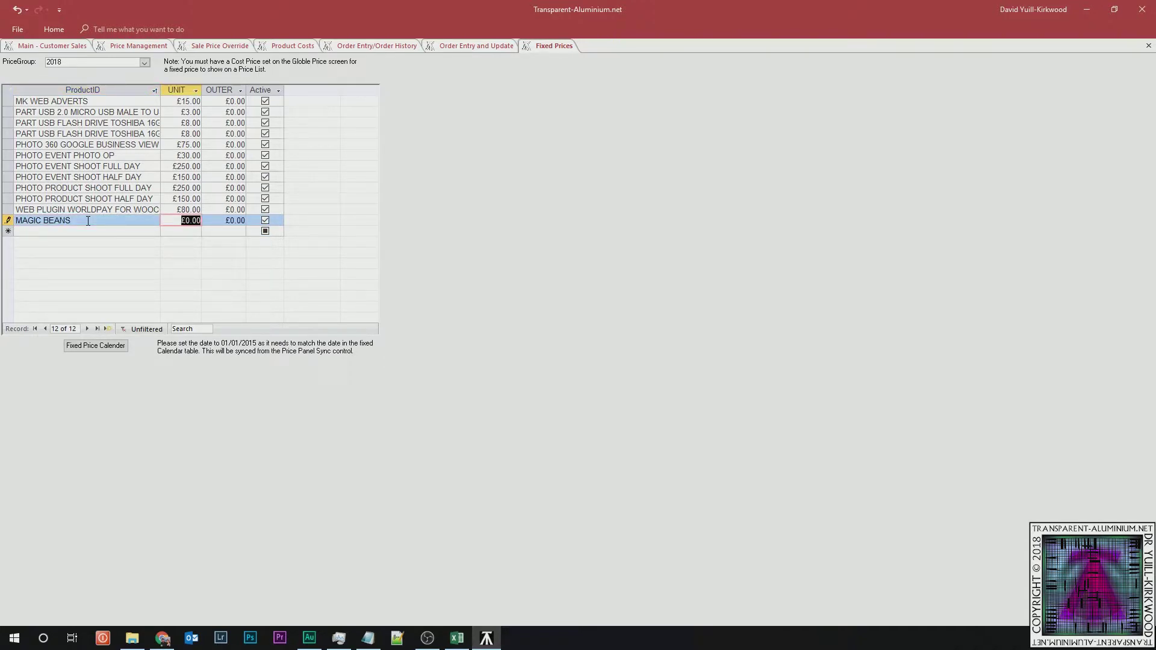
pyautogui.write('60')
pyautogui.press('Tab')
pyautogui.write('110')
pyautogui.press('Up')
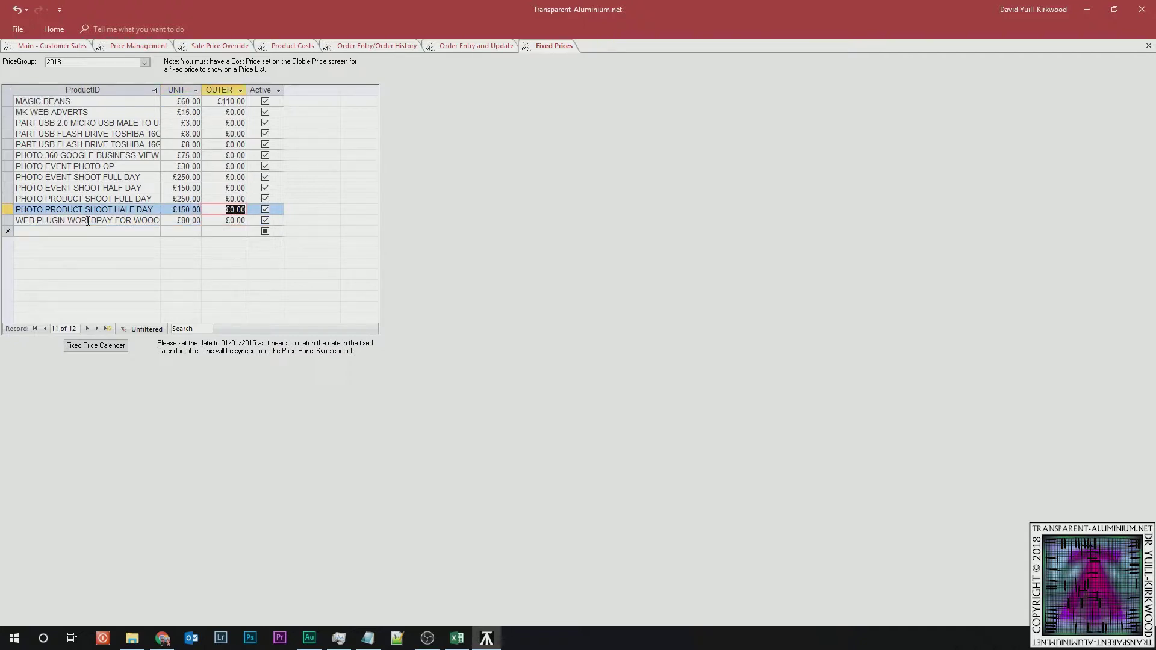
pyautogui.click(155, 101)
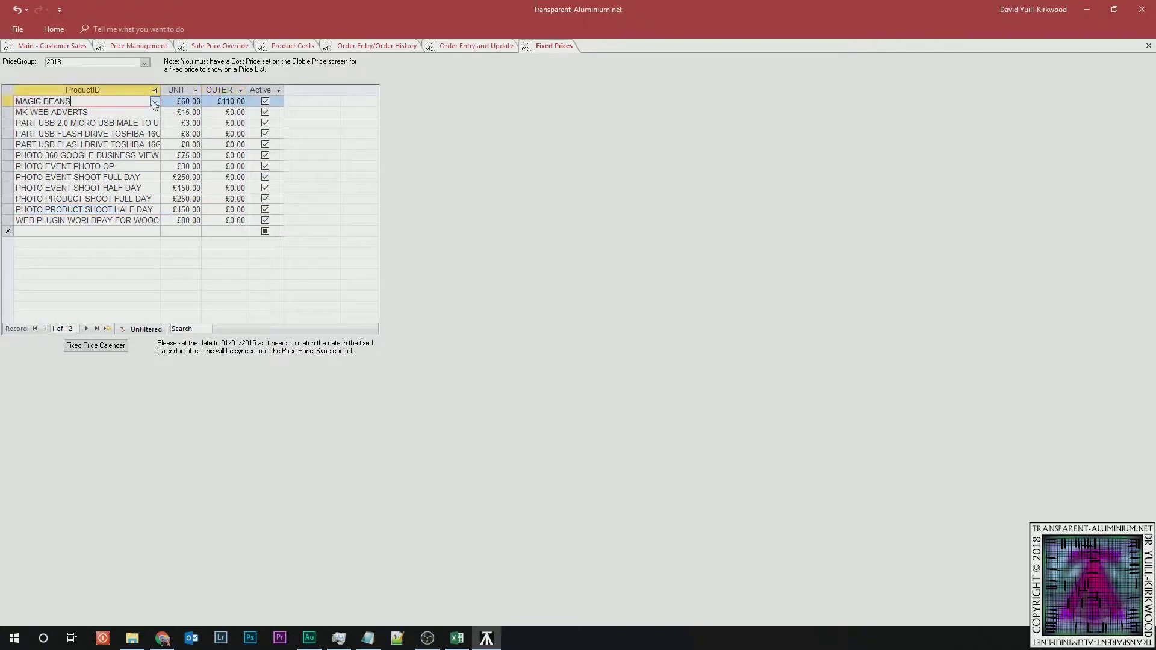
pyautogui.click(216, 111)
# - Recalculate the Aperture Science order with the Magic Beans fixed price active, accepting the price overwrite
pyautogui.click(508, 45)
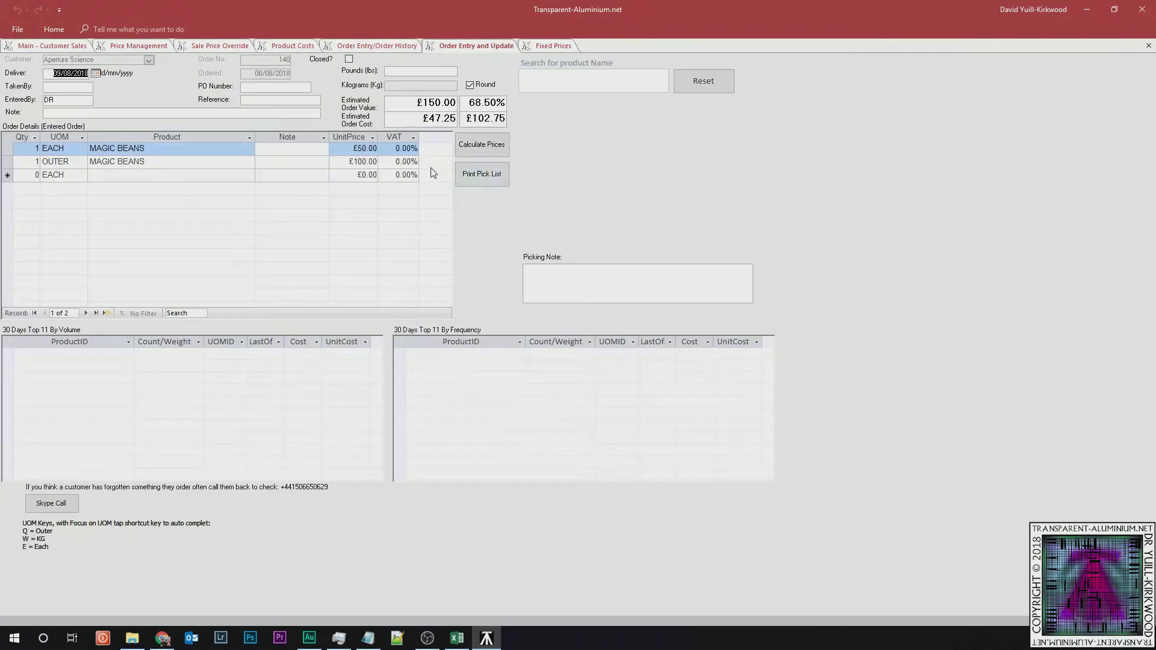
pyautogui.click(482, 154)
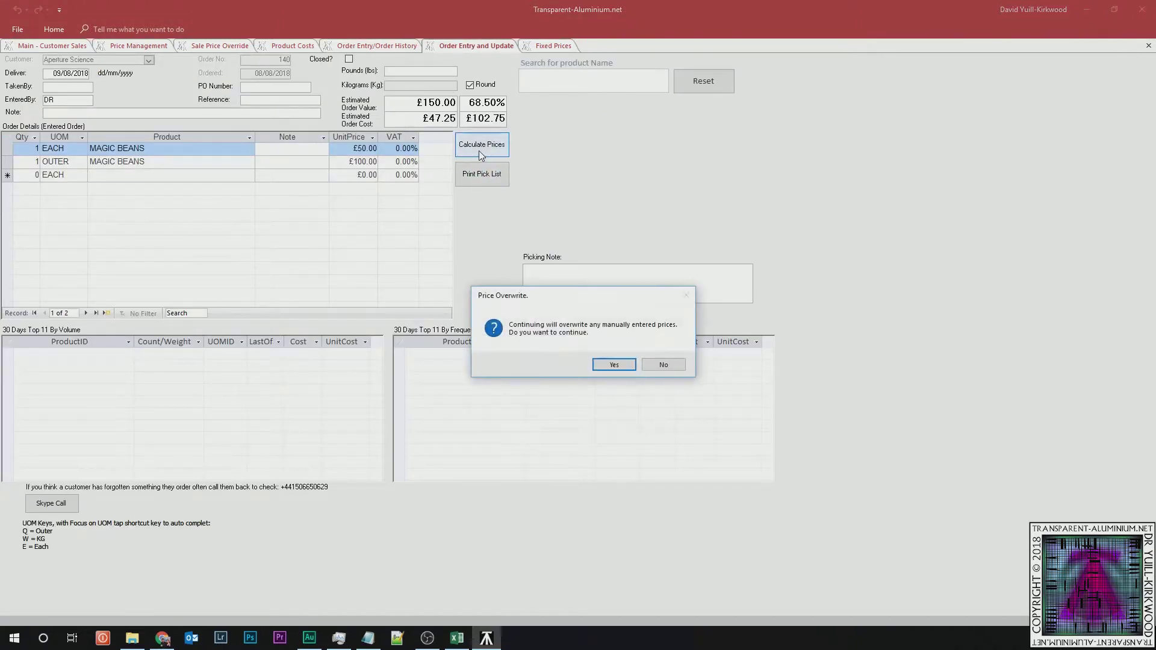
pyautogui.click(614, 365)
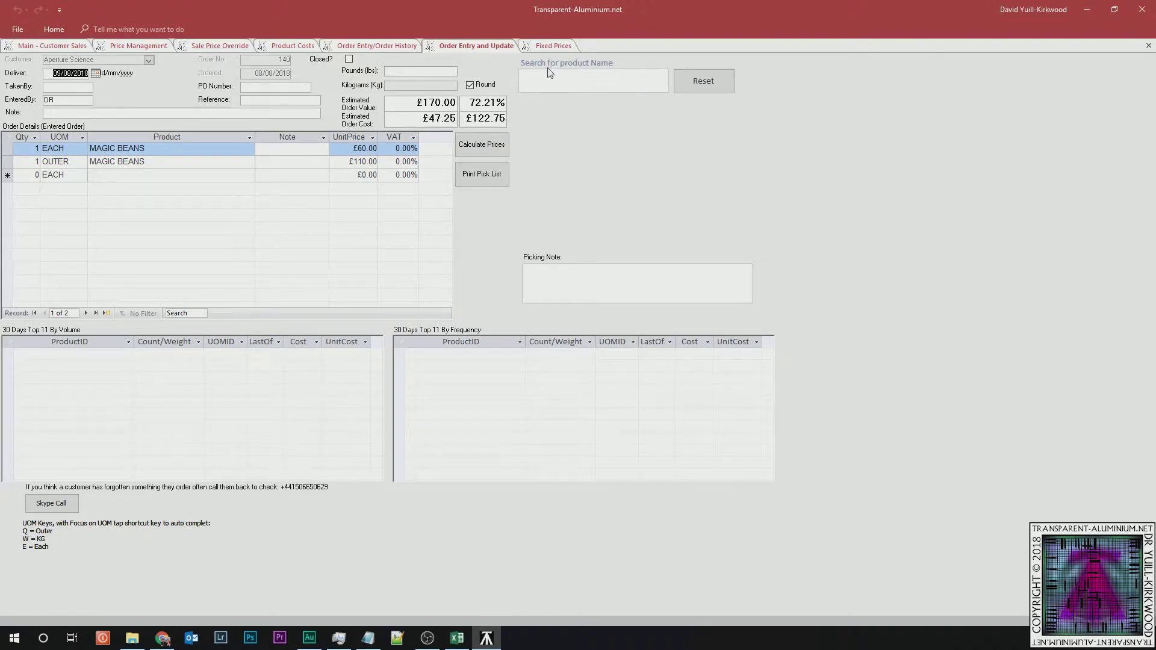
# - Deactivate the Magic Beans fixed price in the 2018 group and recalculate the order's prices, accepting the overwrite
pyautogui.click(553, 47)
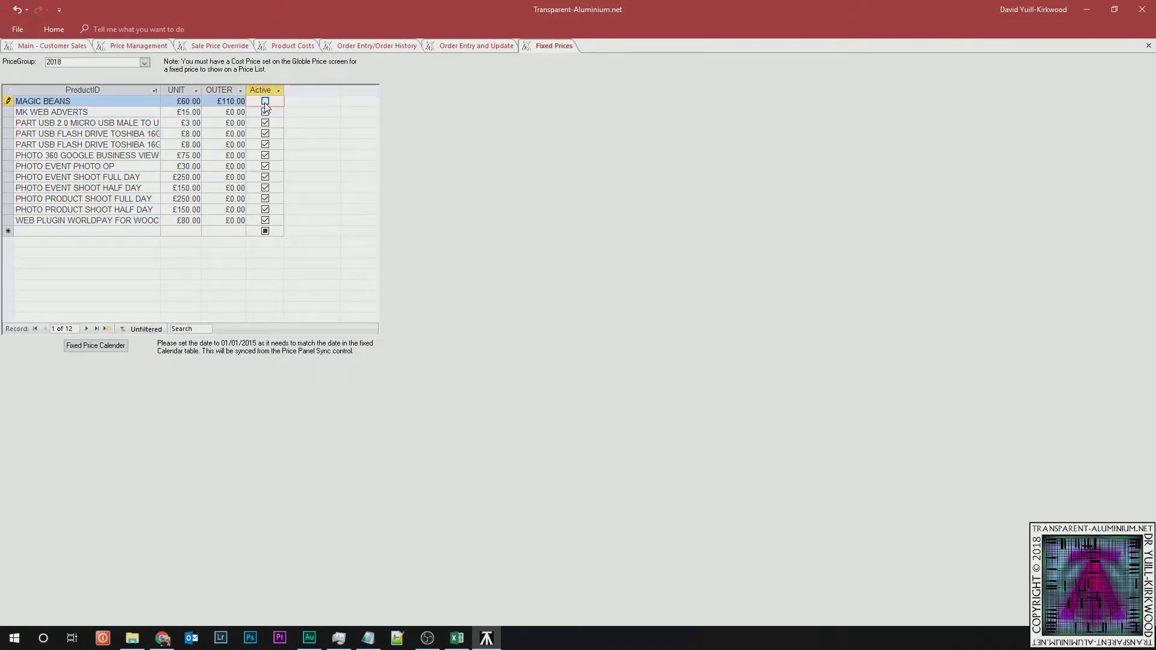
pyautogui.click(265, 101)
pyautogui.click(476, 47)
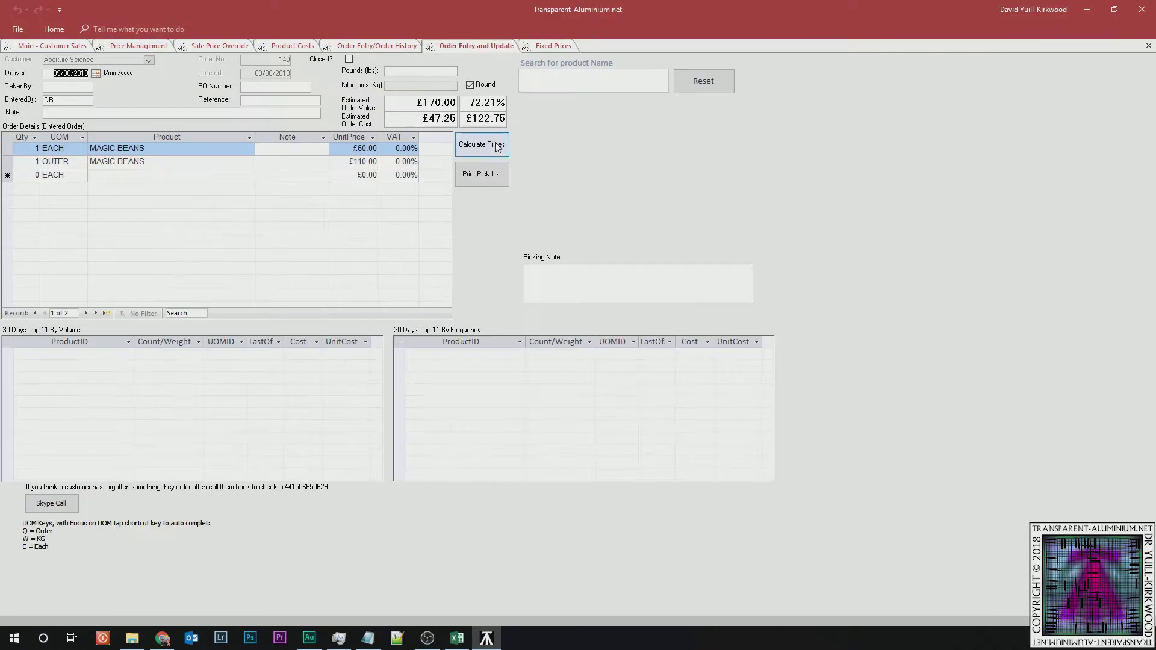
pyautogui.click(493, 146)
pyautogui.click(614, 364)
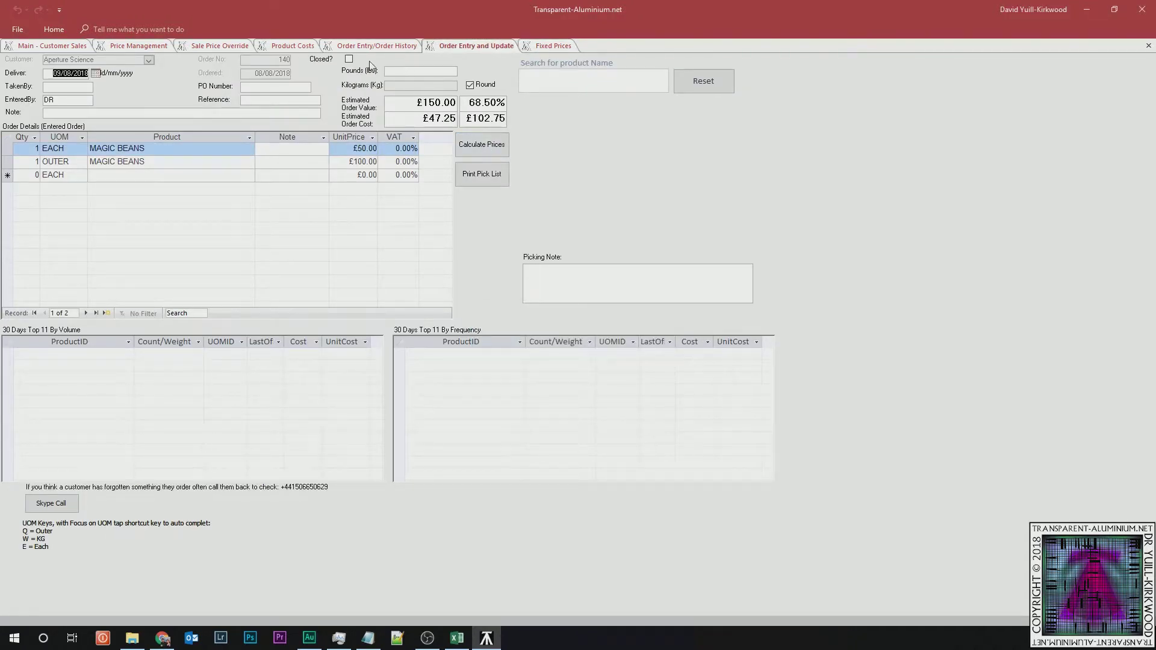
# - Disable the unit and outer sale price overrides for Magic Beans and recalculate the Aperture Science order's prices, accepting the overwrite
pyautogui.click(199, 47)
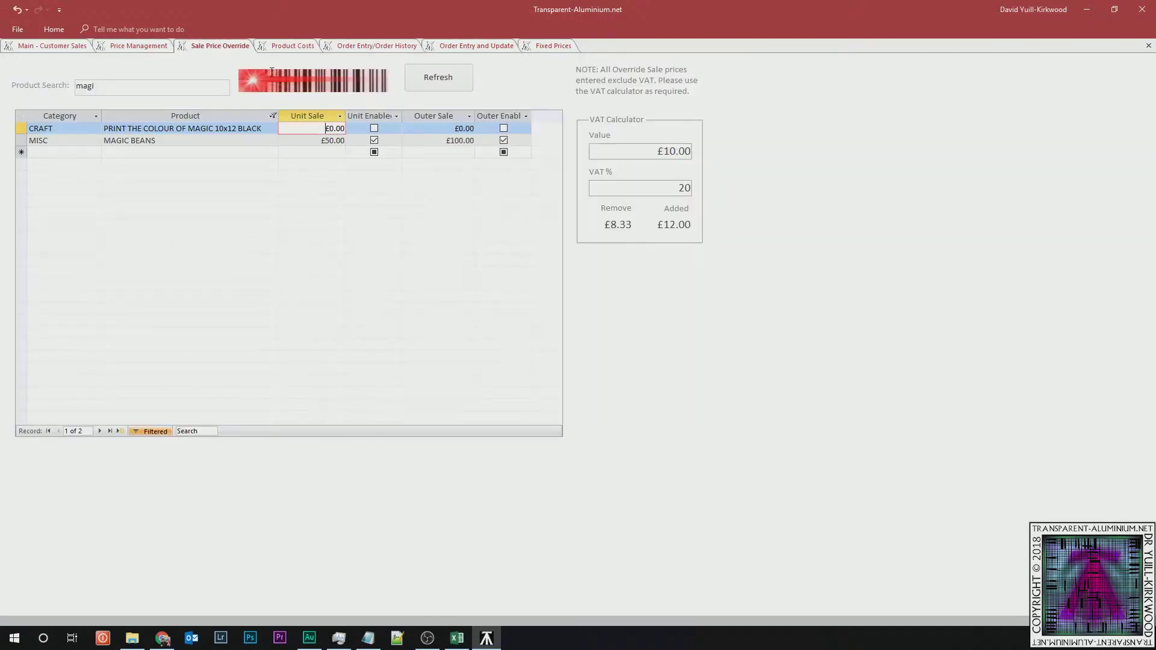
pyautogui.click(374, 140)
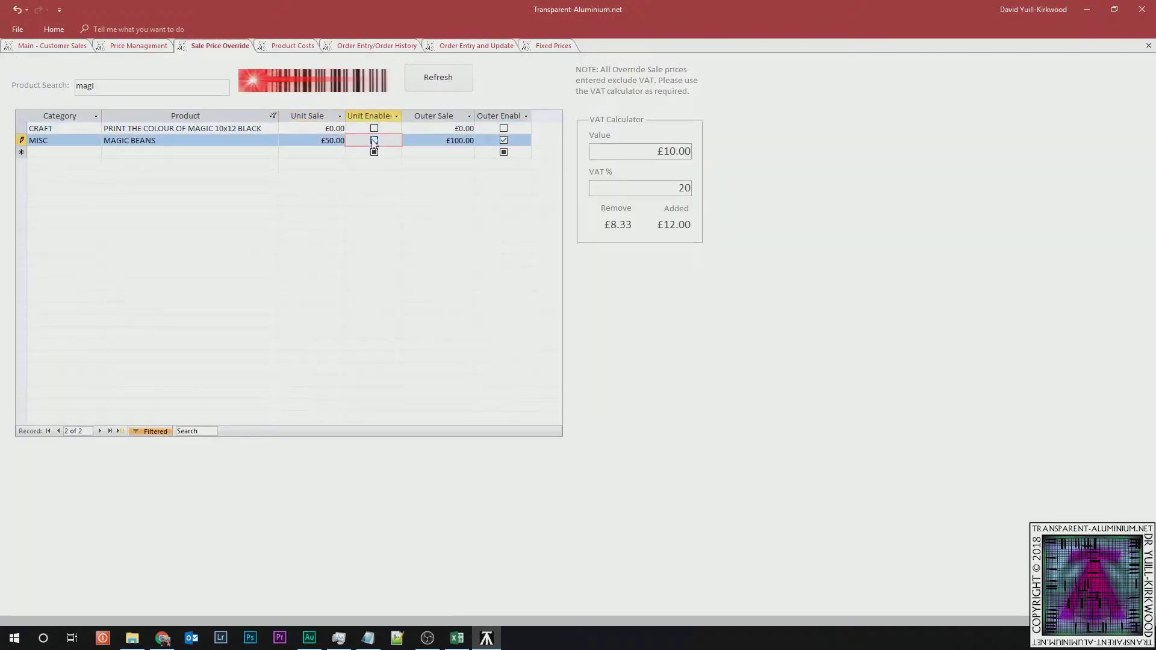
pyautogui.click(503, 140)
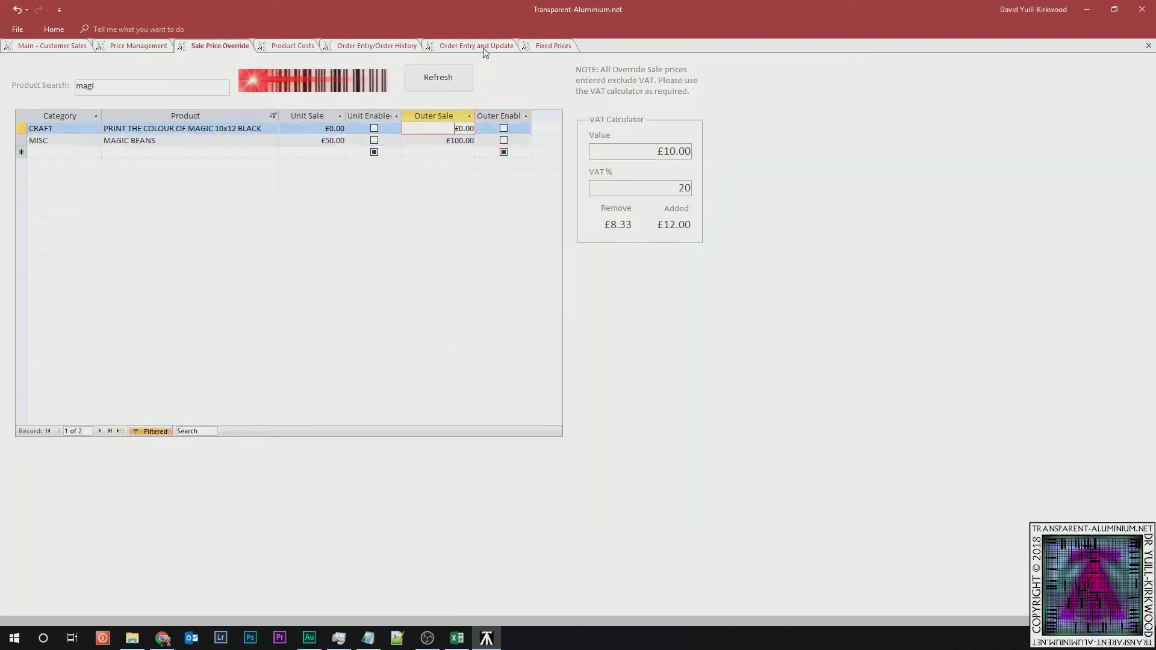
pyautogui.click(488, 46)
pyautogui.click(478, 144)
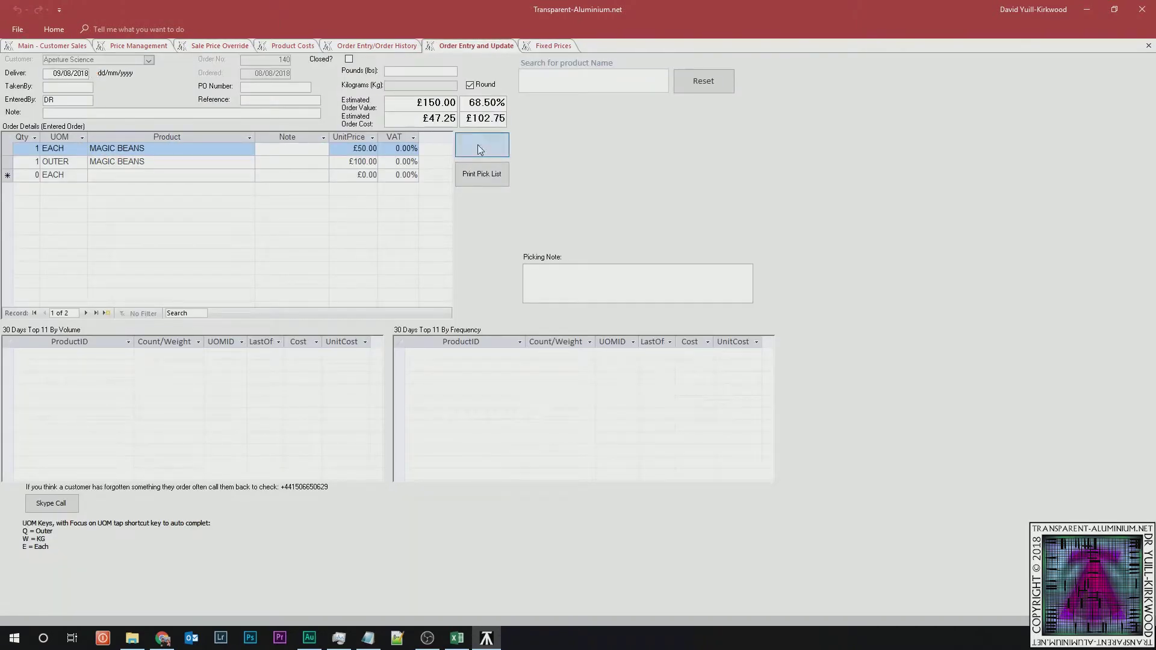
pyautogui.click(605, 362)
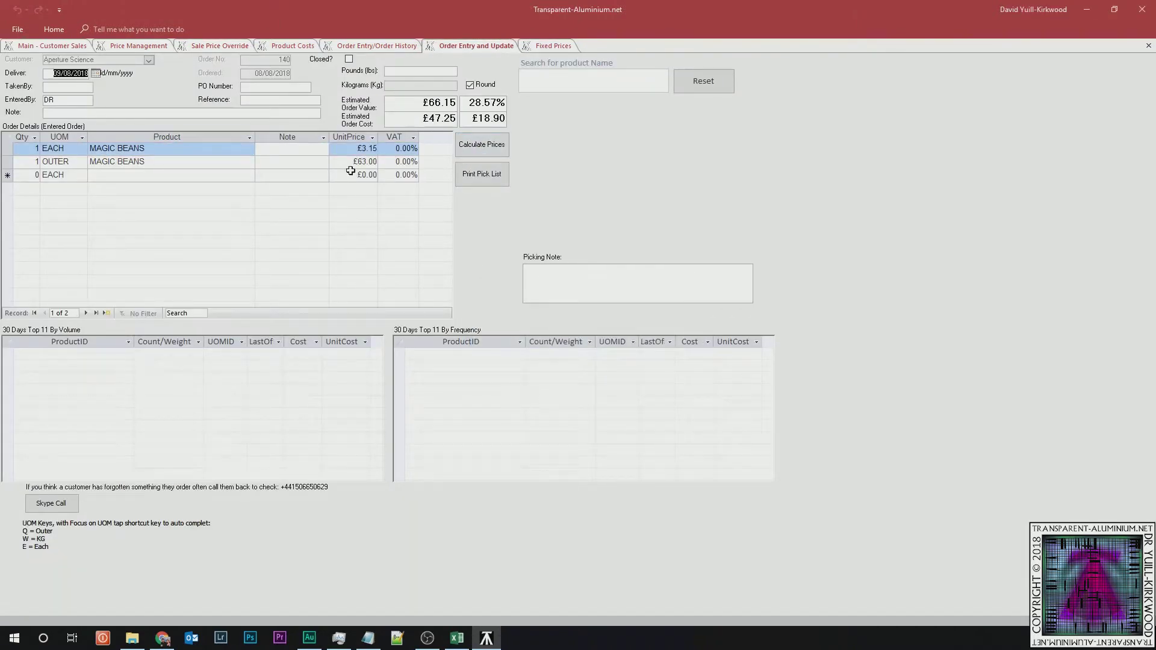
# - Reactivate the Magic Beans fixed price in the 2018 group and return to the Aperture Science order
pyautogui.click(533, 46)
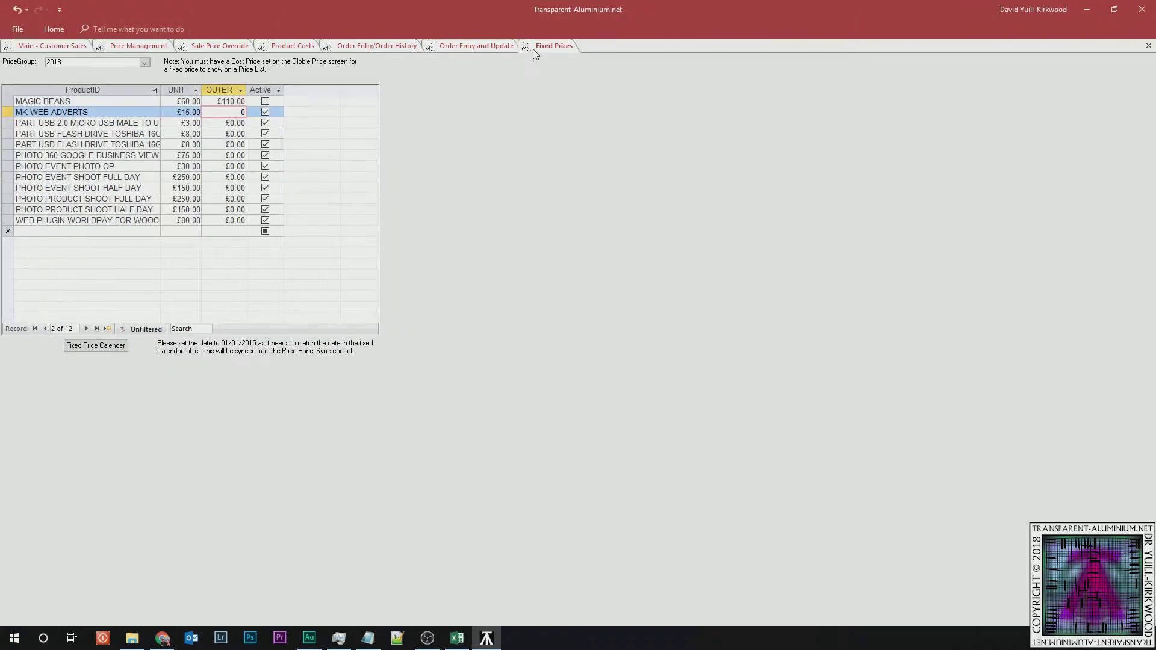
pyautogui.click(266, 102)
pyautogui.click(229, 132)
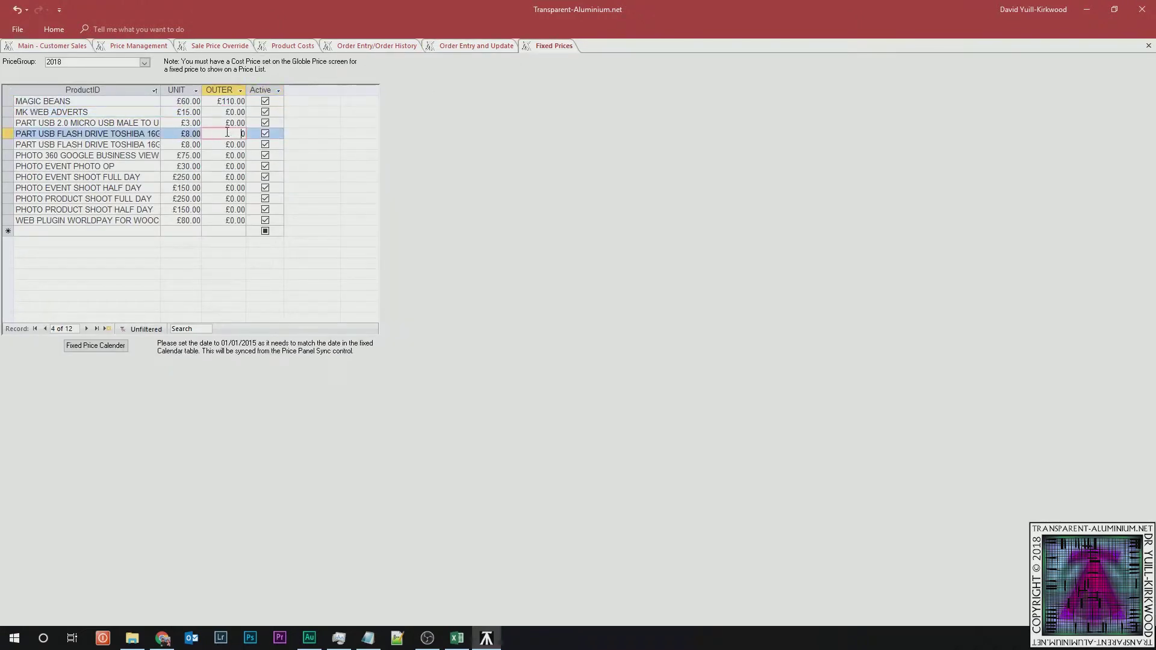
pyautogui.click(451, 47)
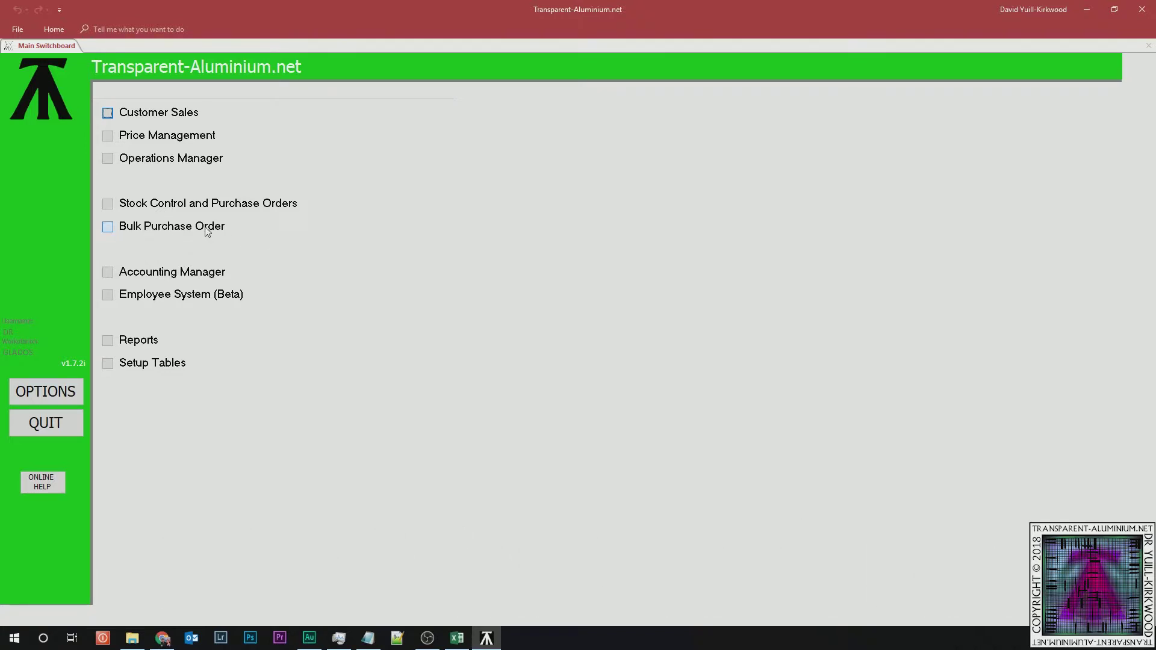
# - Open the Stock Min Max Manager under Stock Control and Purchase Orders and filter the products by "ama"
pyautogui.click(108, 204)
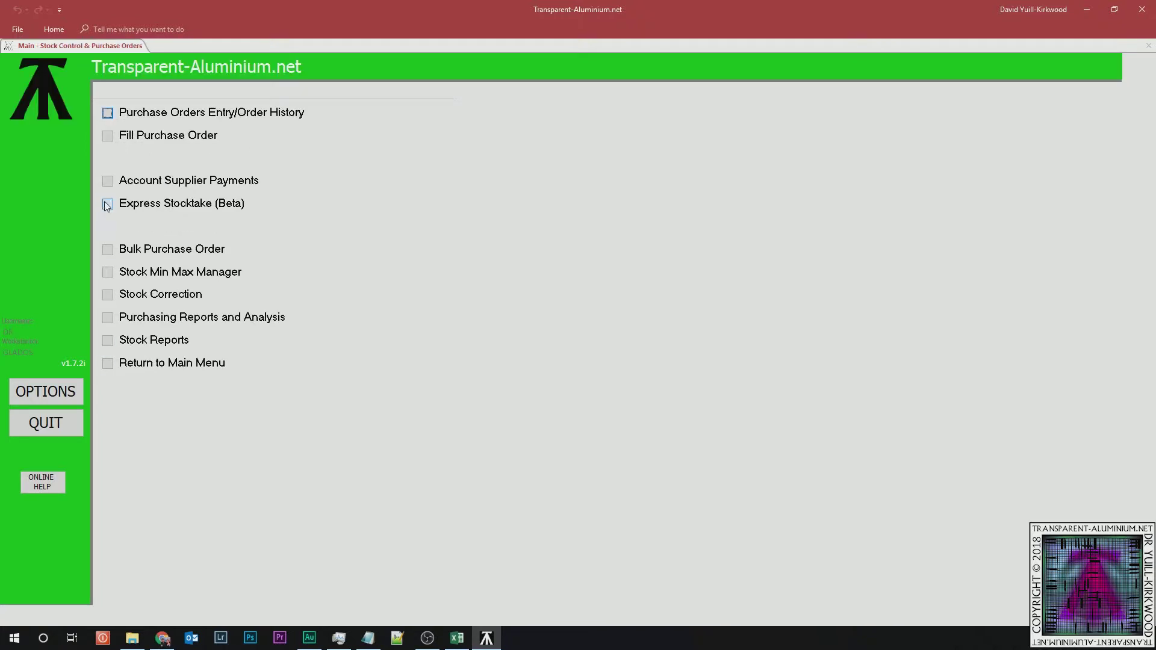
pyautogui.click(107, 275)
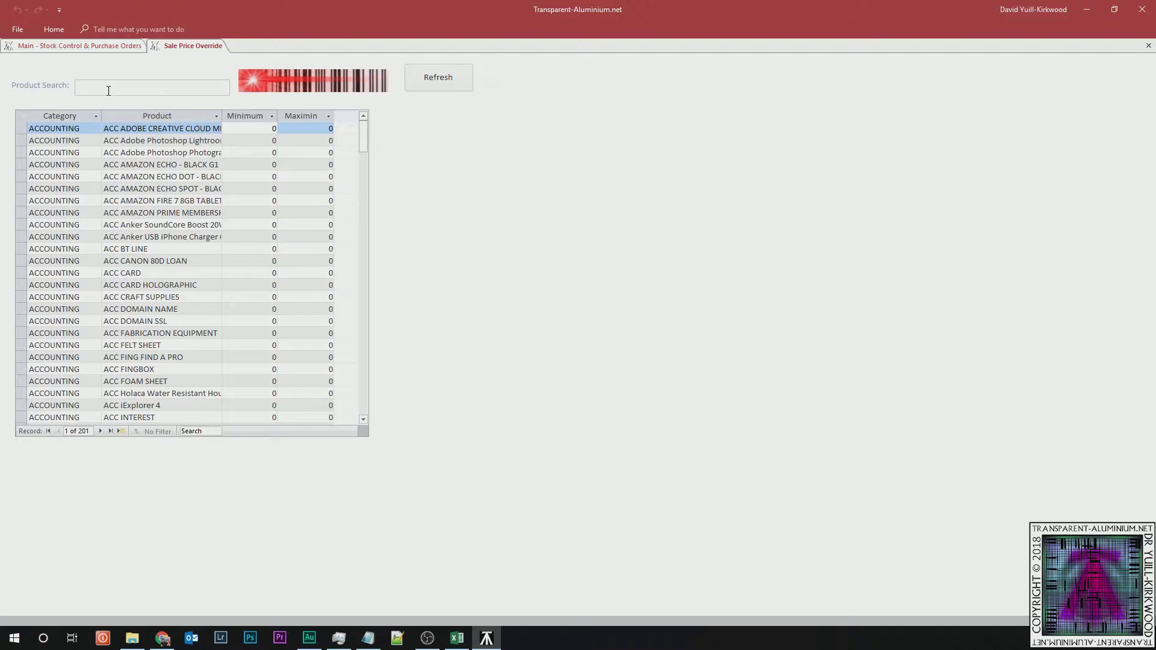
pyautogui.write('am')
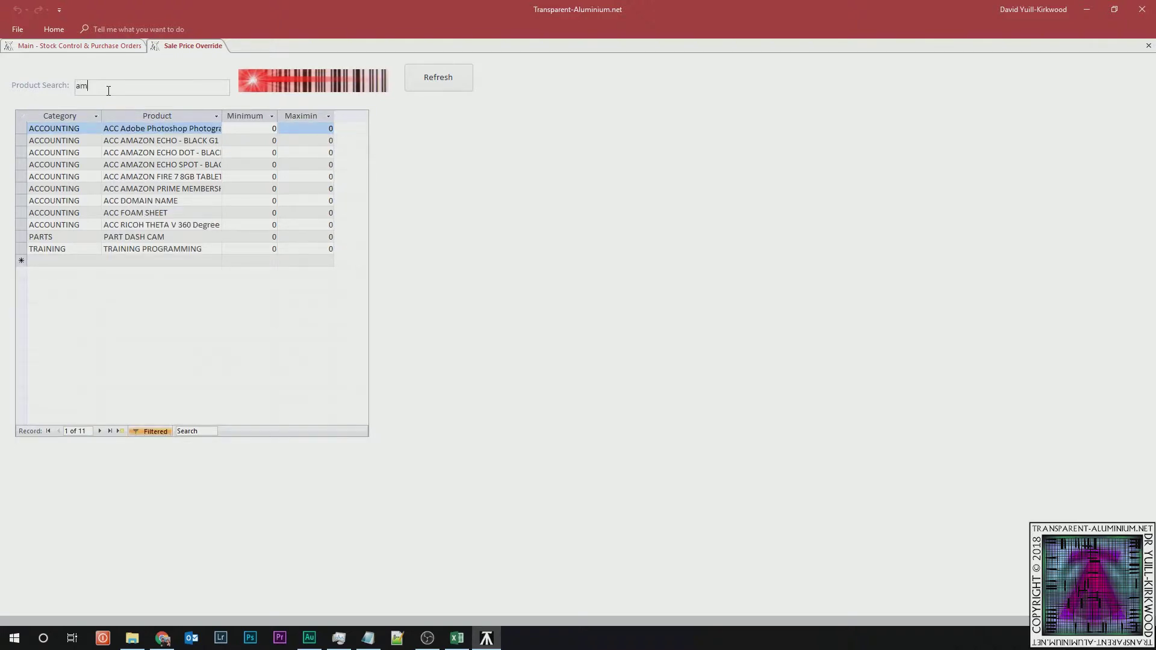
pyautogui.write('a')
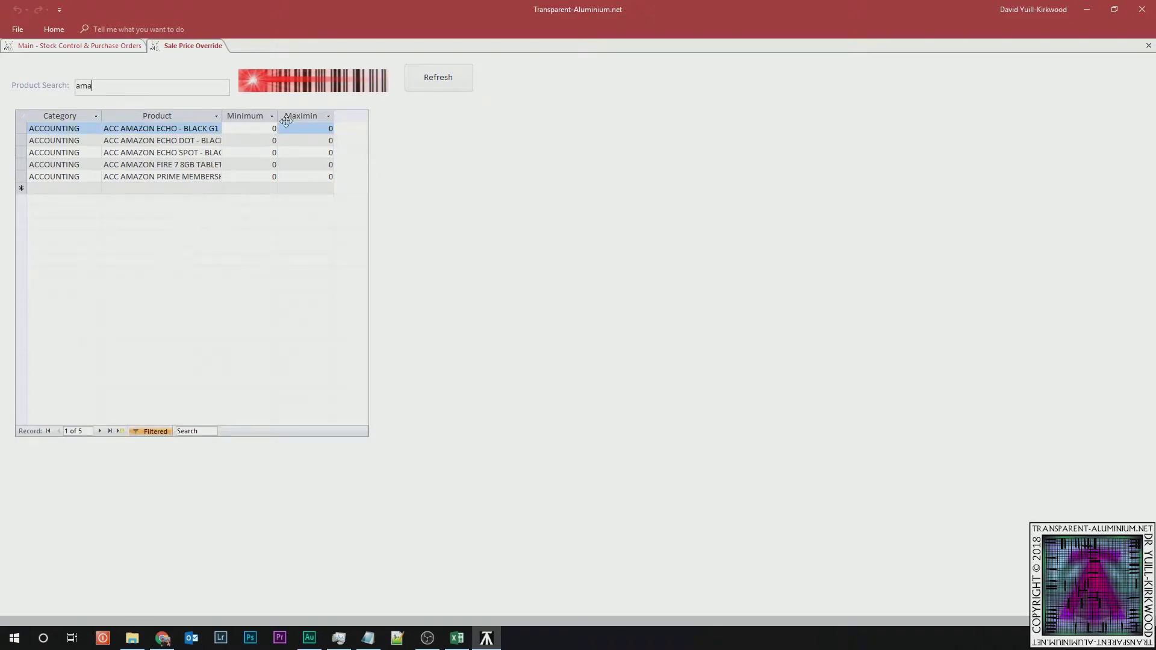
# - Examine the minimum and maximum stock cells of the Amazon Echo and Echo Dot products
pyautogui.click(259, 130)
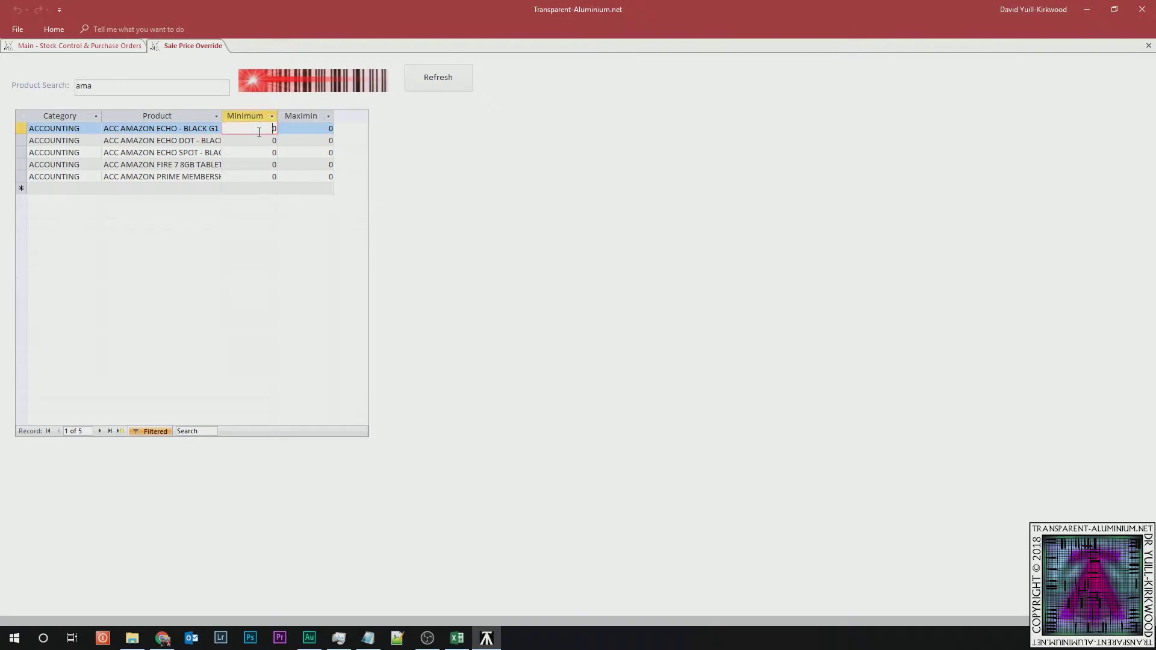
pyautogui.press('Down')
pyautogui.press('Up')
pyautogui.press('Tab')
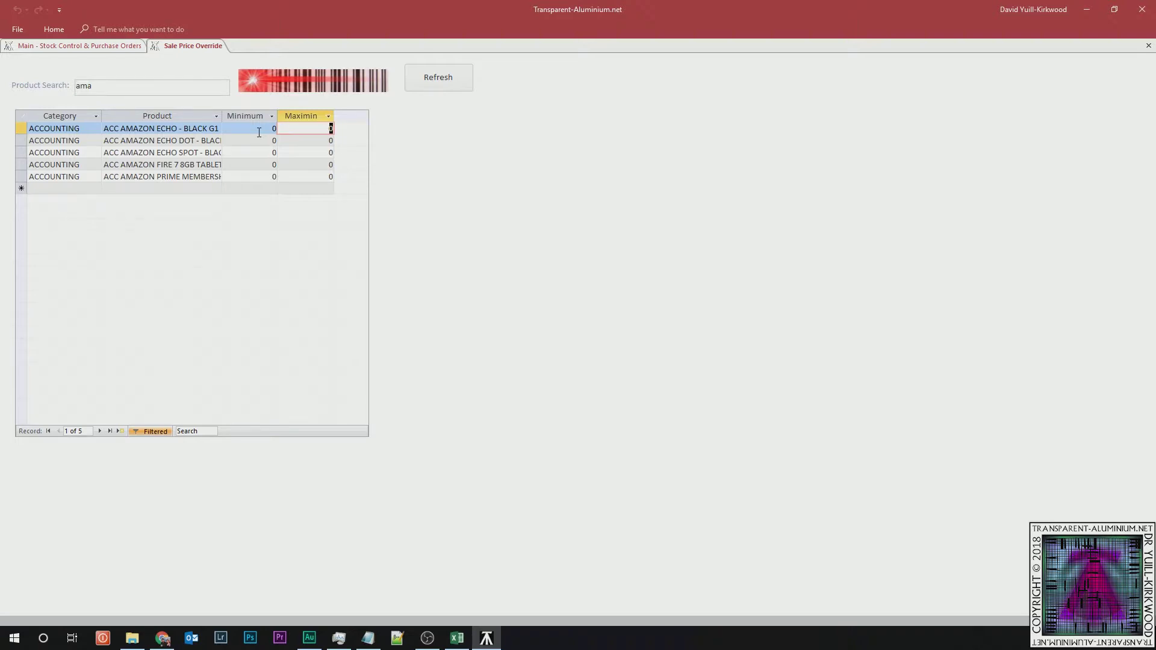
pyautogui.hotkey('shift', 'Tab')
pyautogui.press('Tab')
pyautogui.hotkey('shift', 'Tab')
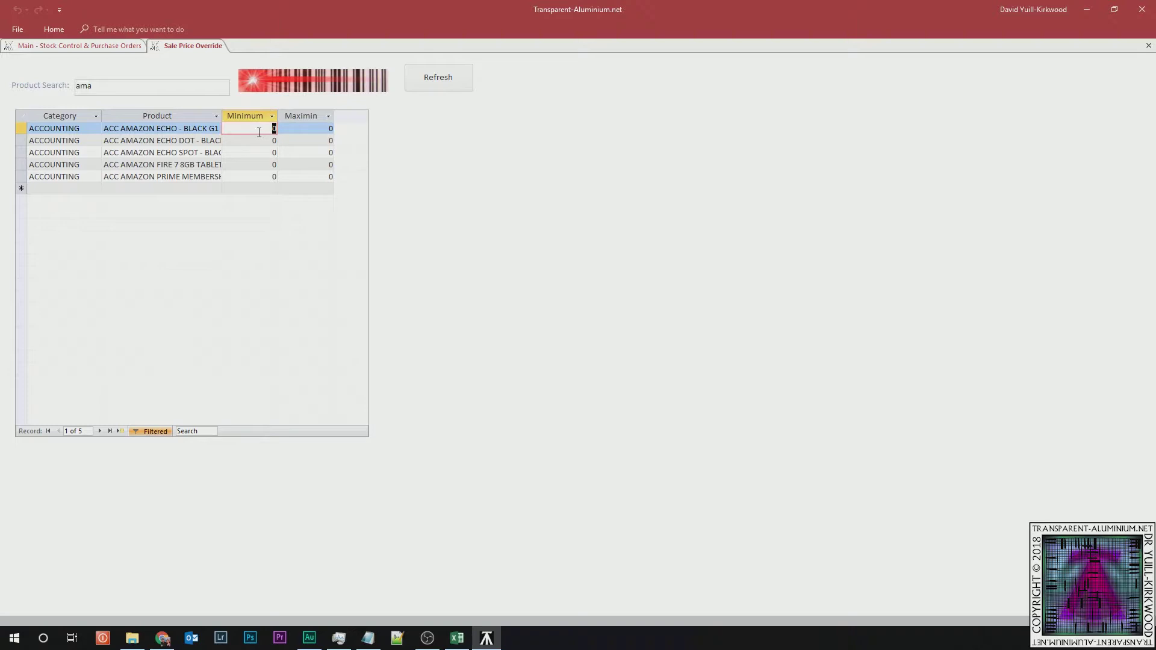
pyautogui.press('Down')
pyautogui.press('Tab')
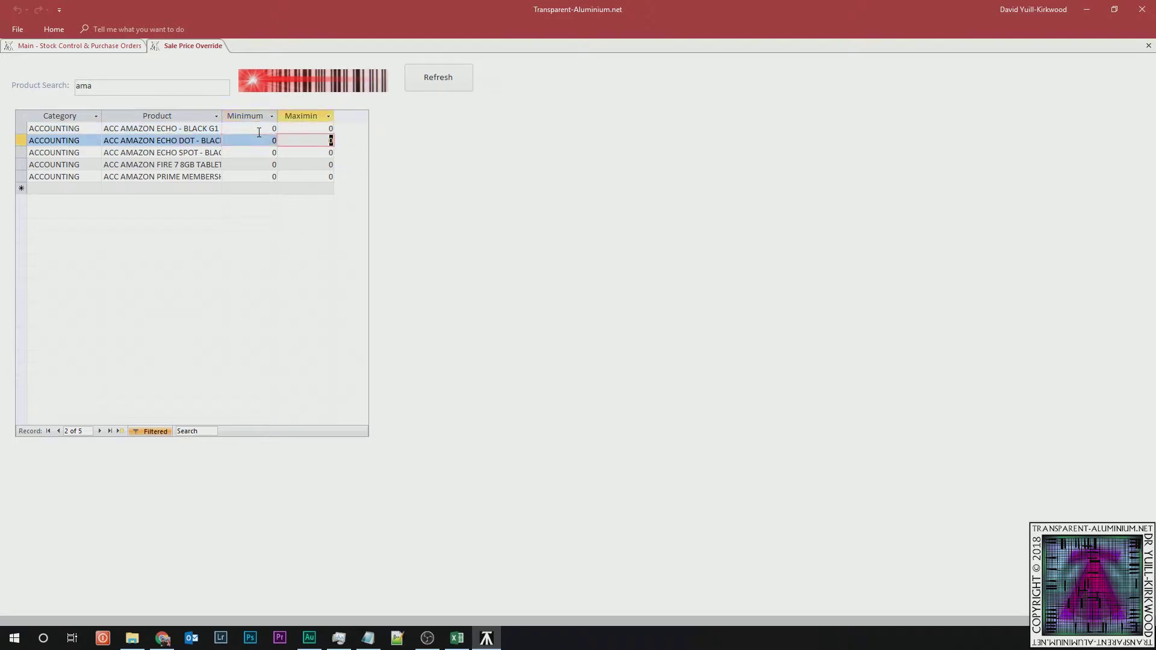
pyautogui.hotkey('shift', 'Tab')
pyautogui.press('Down')
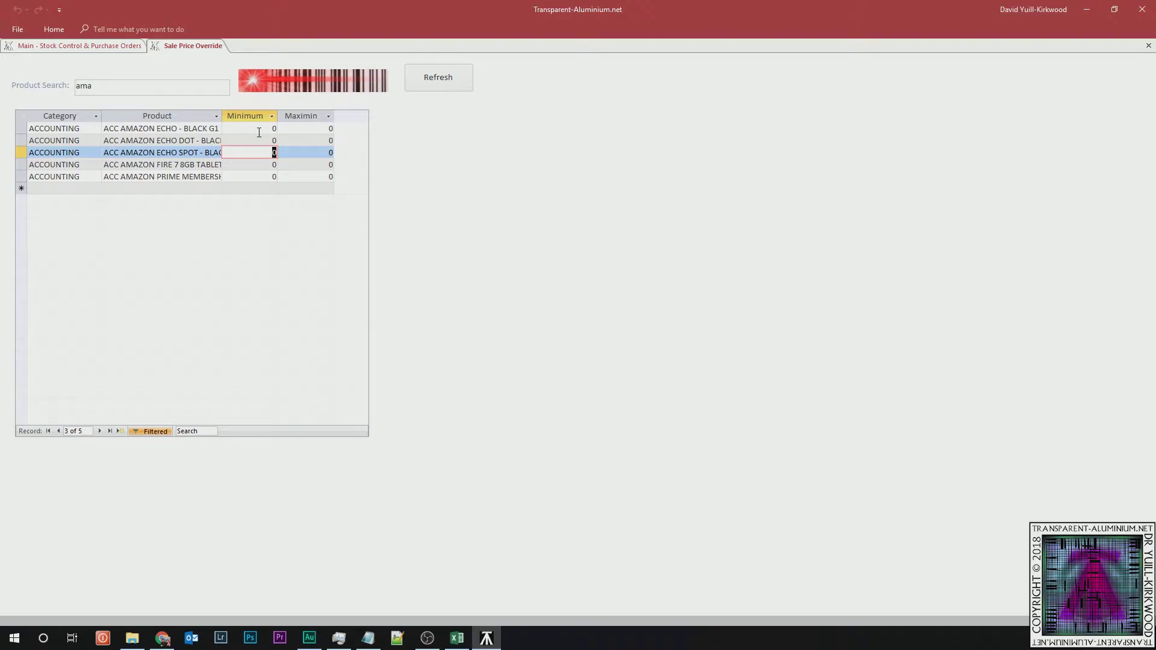
# - Set both the maximum and minimum stock levels of the Amazon Echo Spot to 10
pyautogui.press('Tab')
pyautogui.write('10')
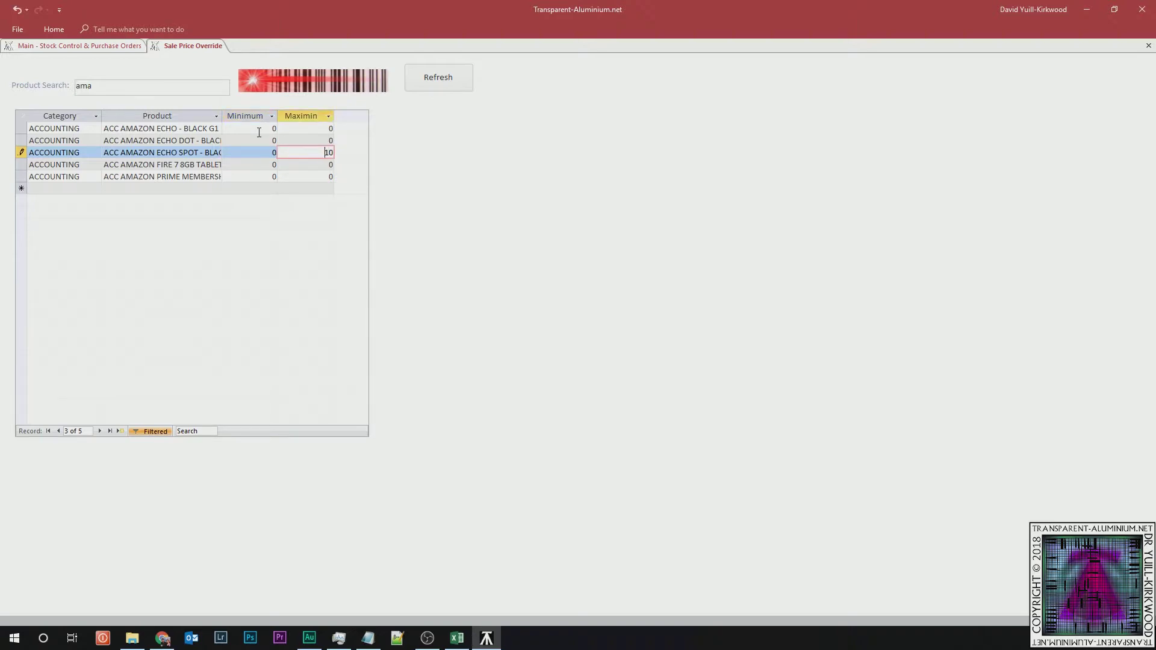
pyautogui.hotkey('shift', 'Tab')
pyautogui.write('10')
pyautogui.press('Up')
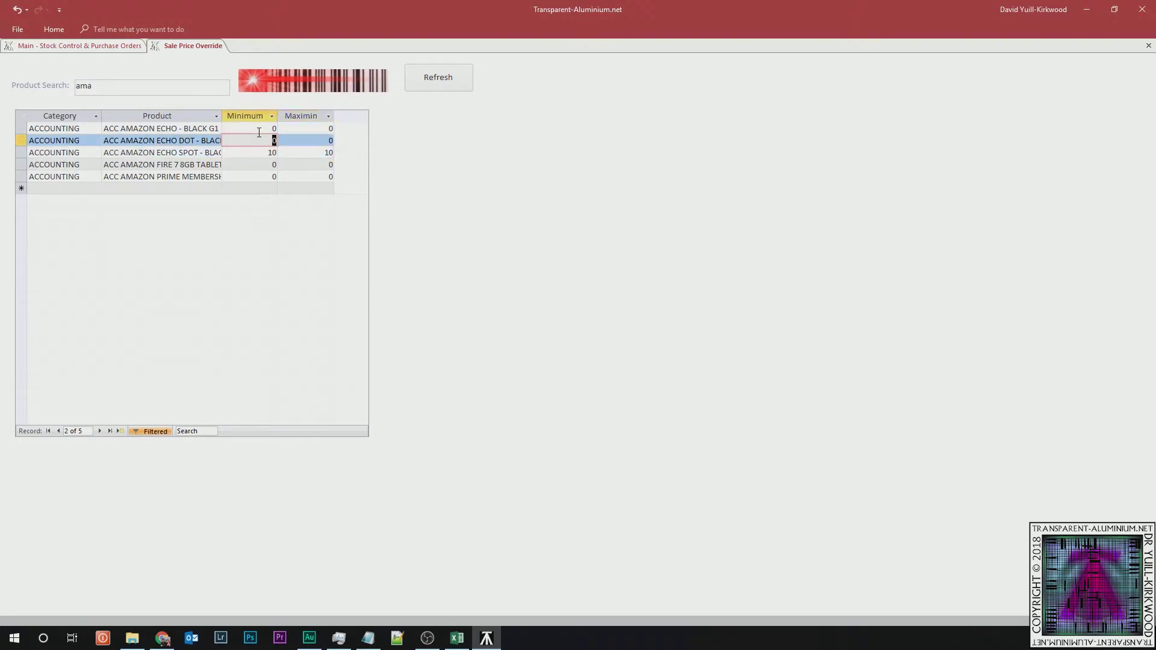
pyautogui.press('Up')
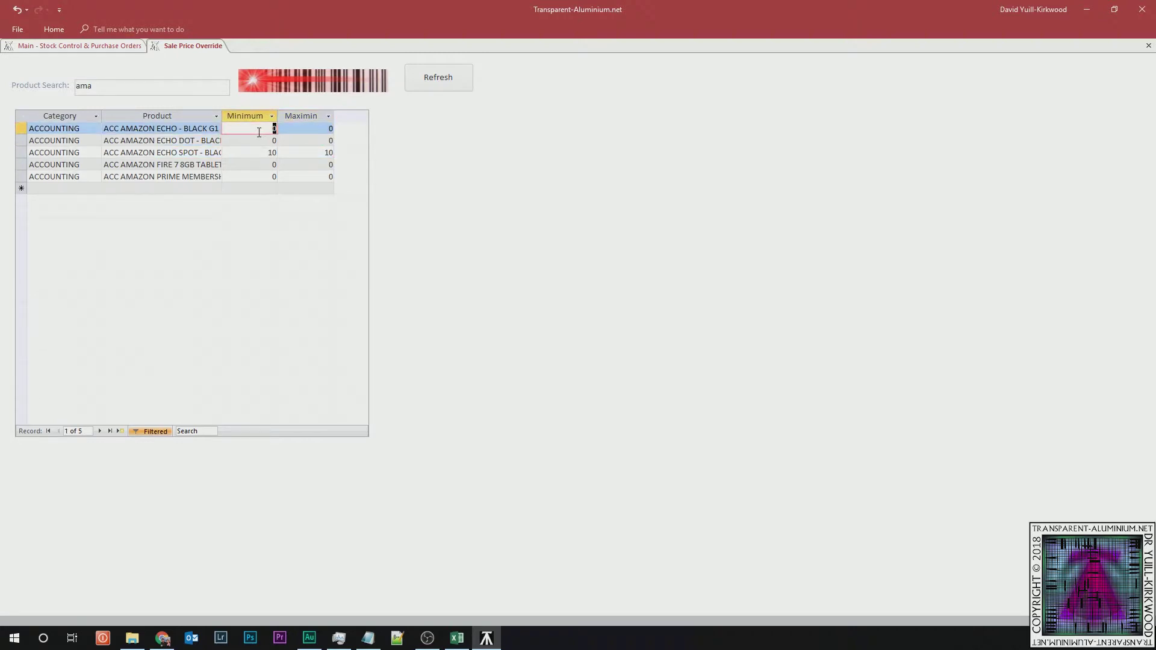
pyautogui.press('Tab')
pyautogui.hotkey('shift', 'Tab')
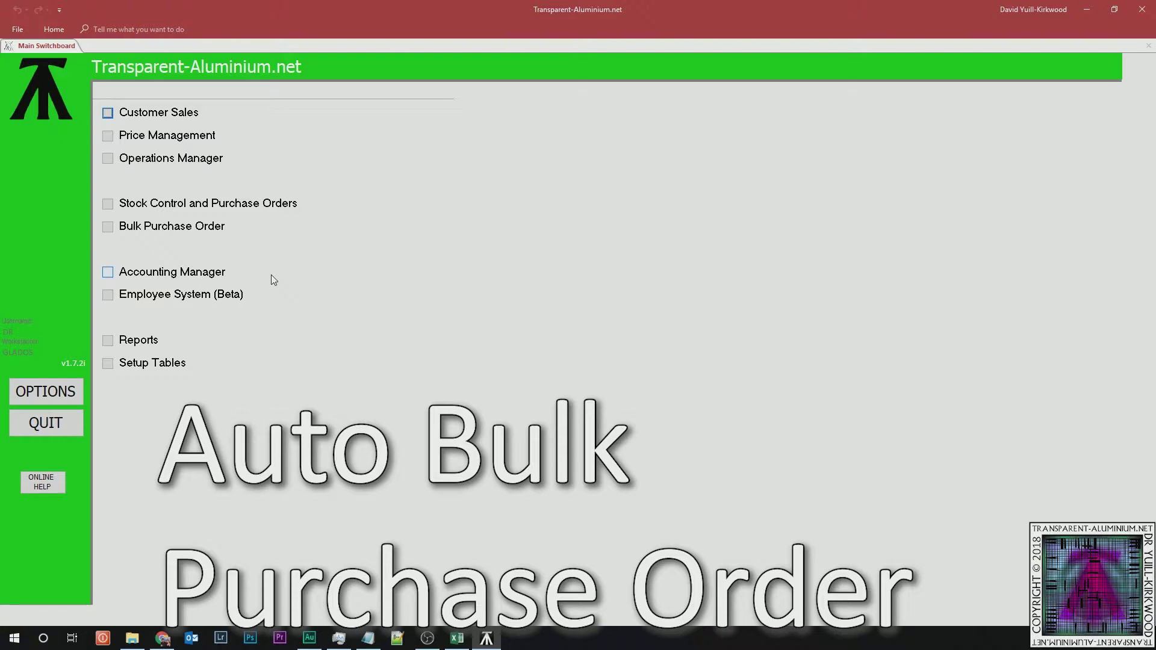
# - Open the Bulk Purchase Order and start a new order, agreeing to clear existing data and import current customer orders
pyautogui.click(122, 232)
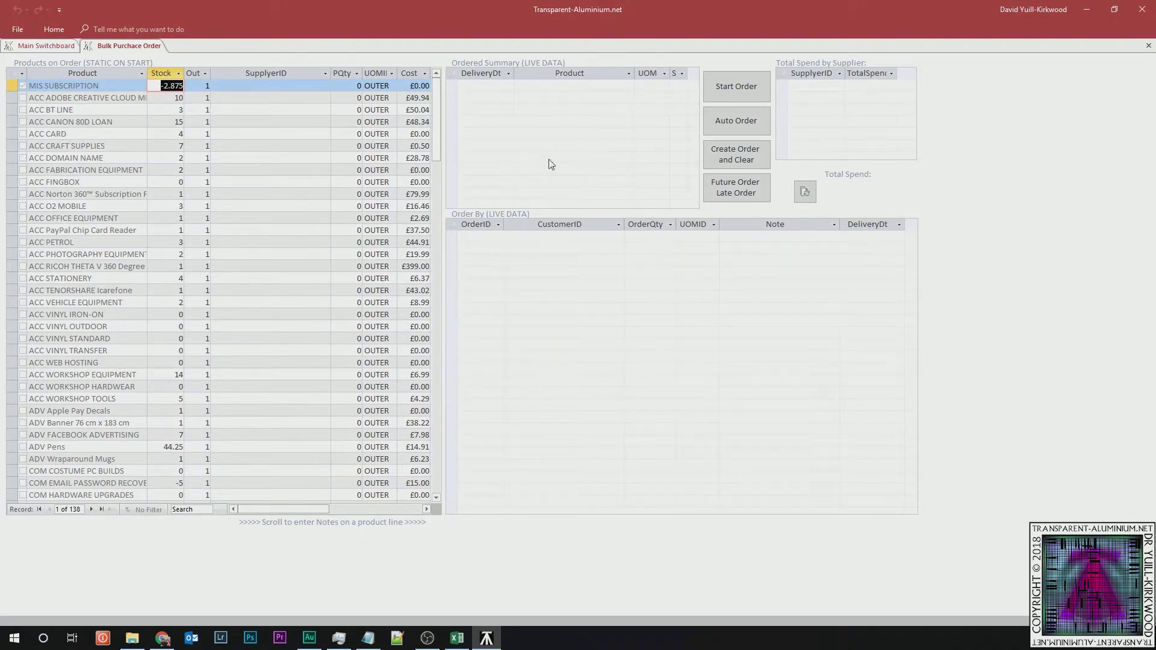
pyautogui.click(751, 88)
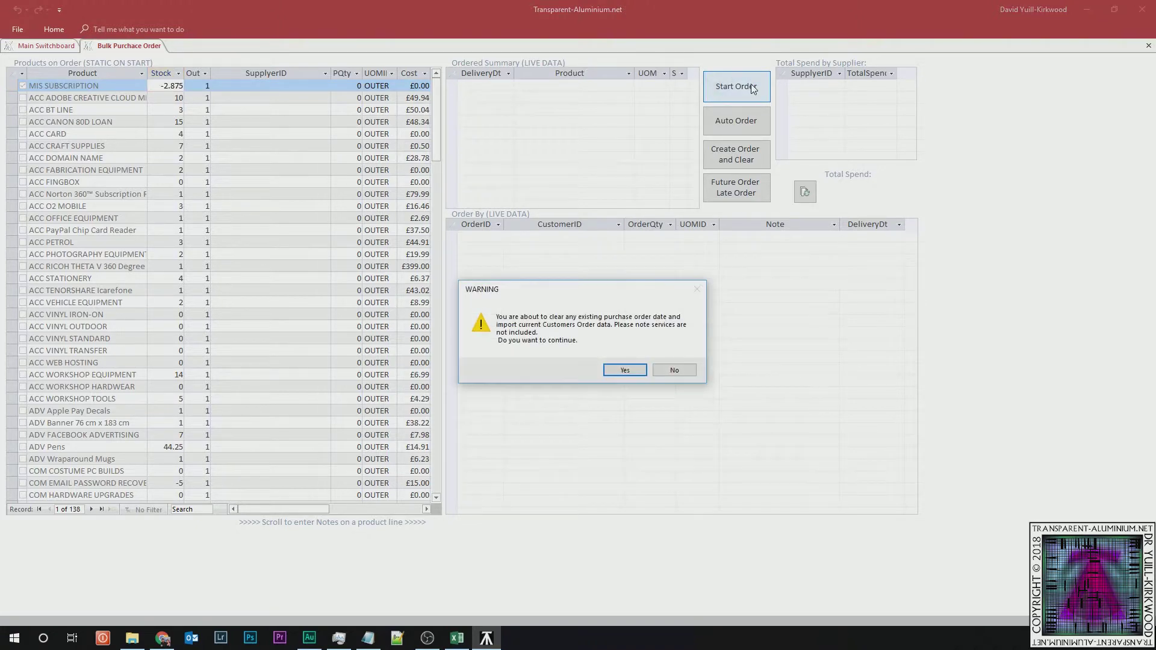
pyautogui.click(623, 371)
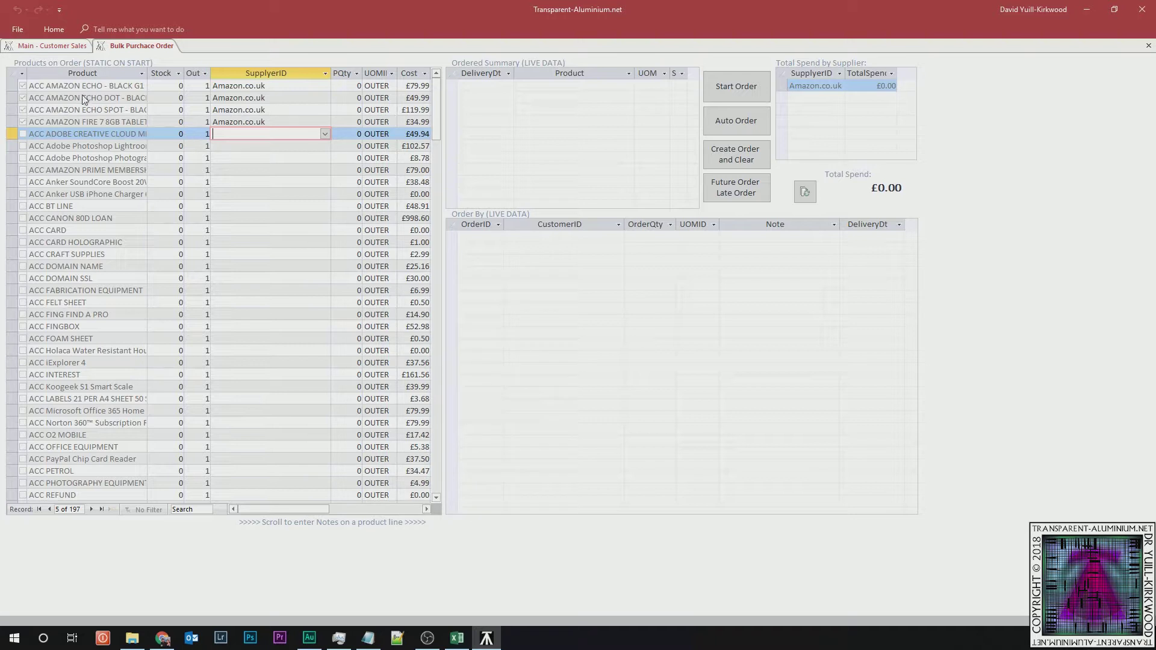
# - Check the supplier assigned to each of the four Amazon products on the bulk purchase order
pyautogui.click(271, 88)
pyautogui.click(271, 101)
pyautogui.click(274, 110)
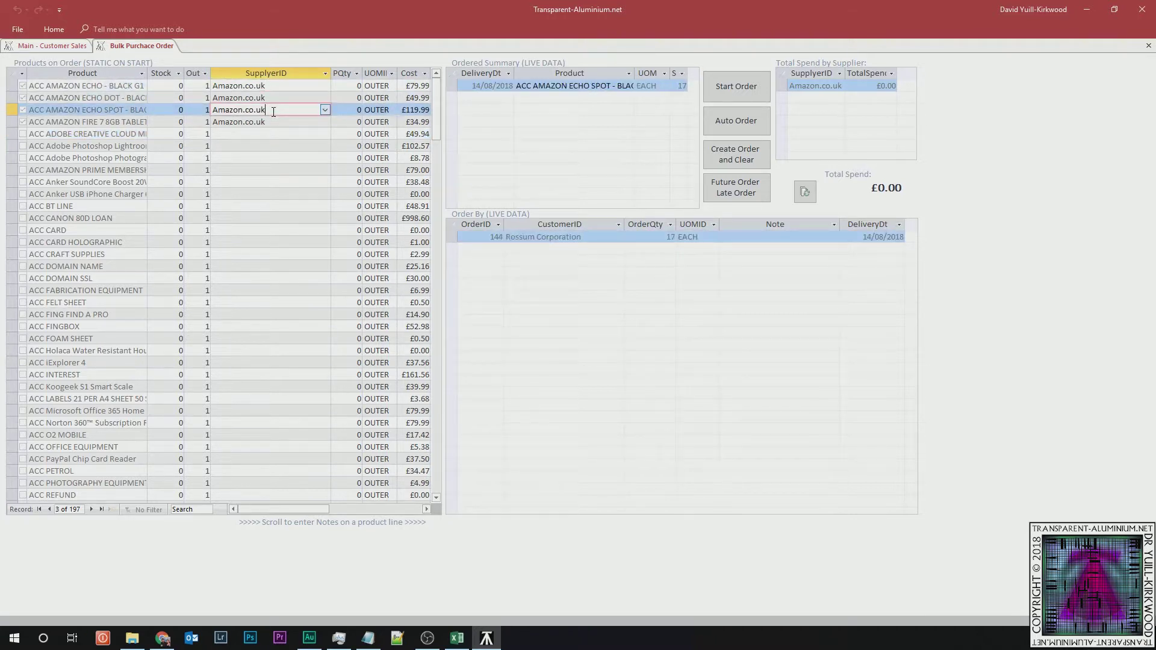
pyautogui.click(274, 122)
pyautogui.click(275, 111)
pyautogui.click(275, 98)
pyautogui.click(271, 86)
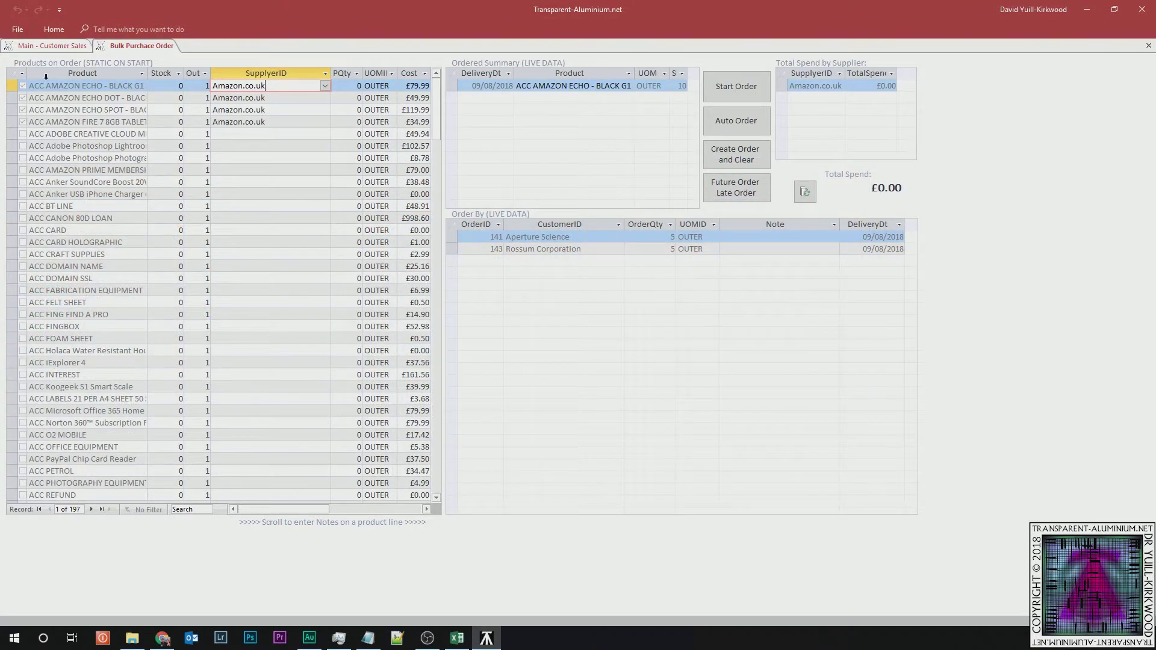
# - Examine the delivery dates, ordered quantities and customer orders behind each of the four Amazon product lines
pyautogui.click(12, 86)
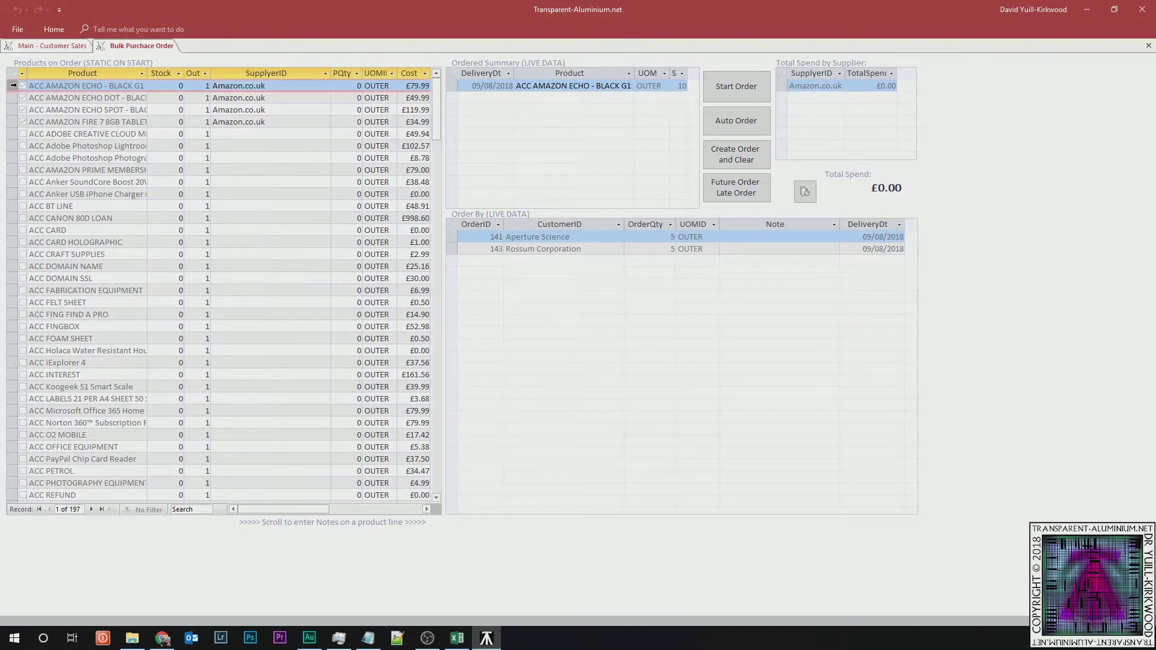
pyautogui.click(8, 99)
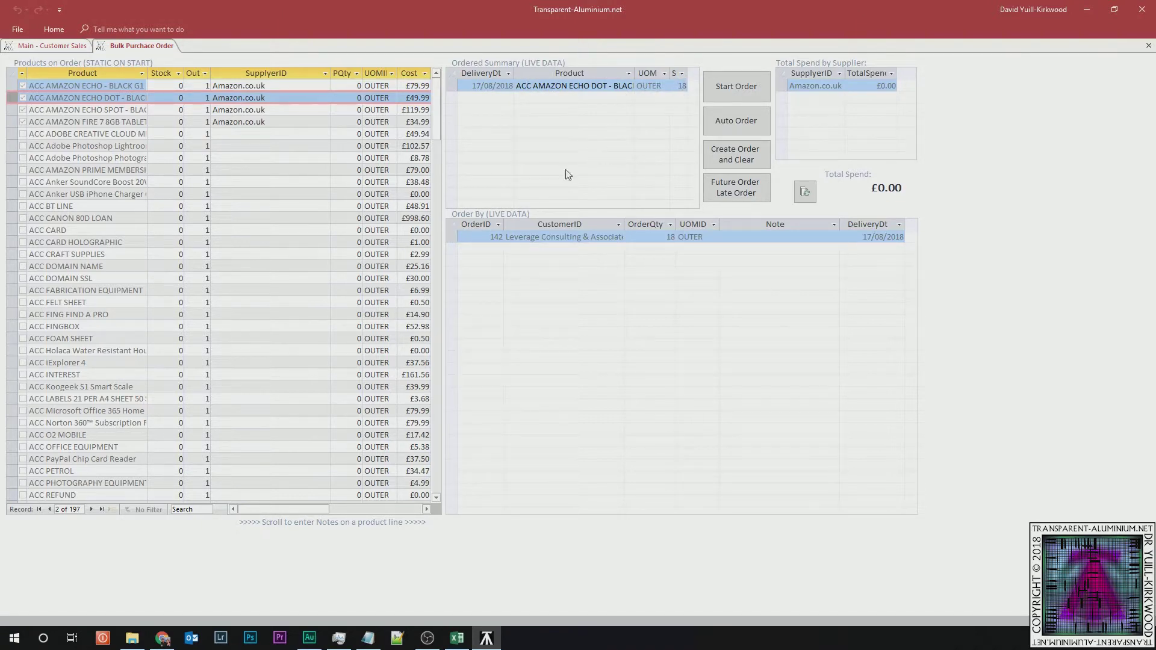
pyautogui.click(456, 102)
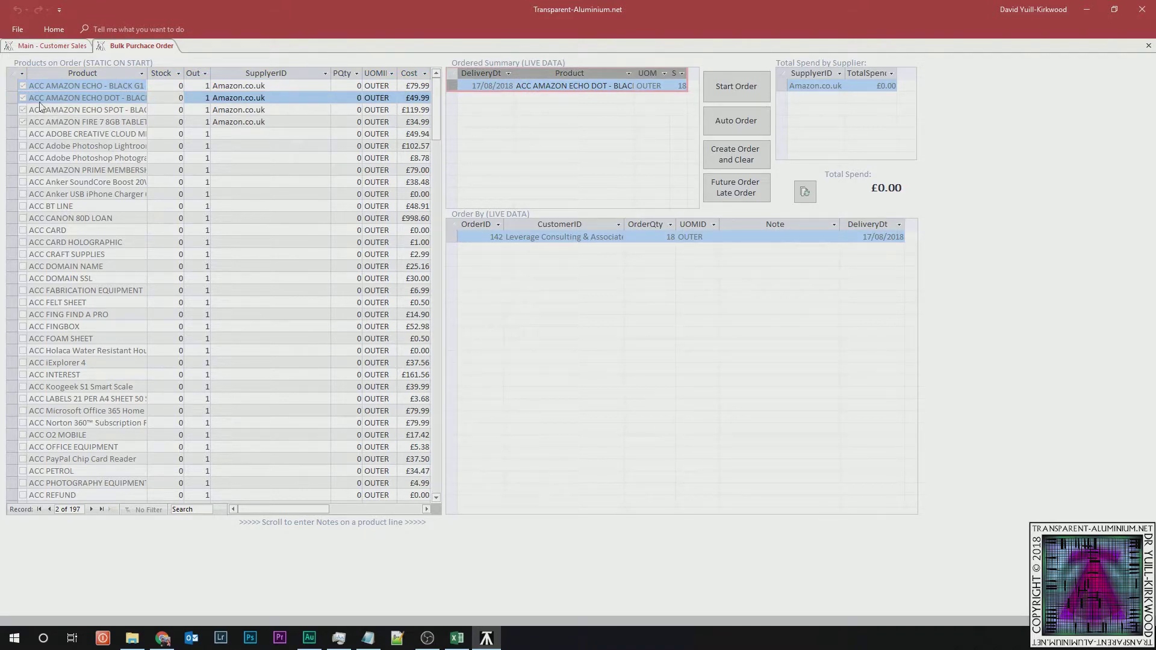
pyautogui.click(11, 109)
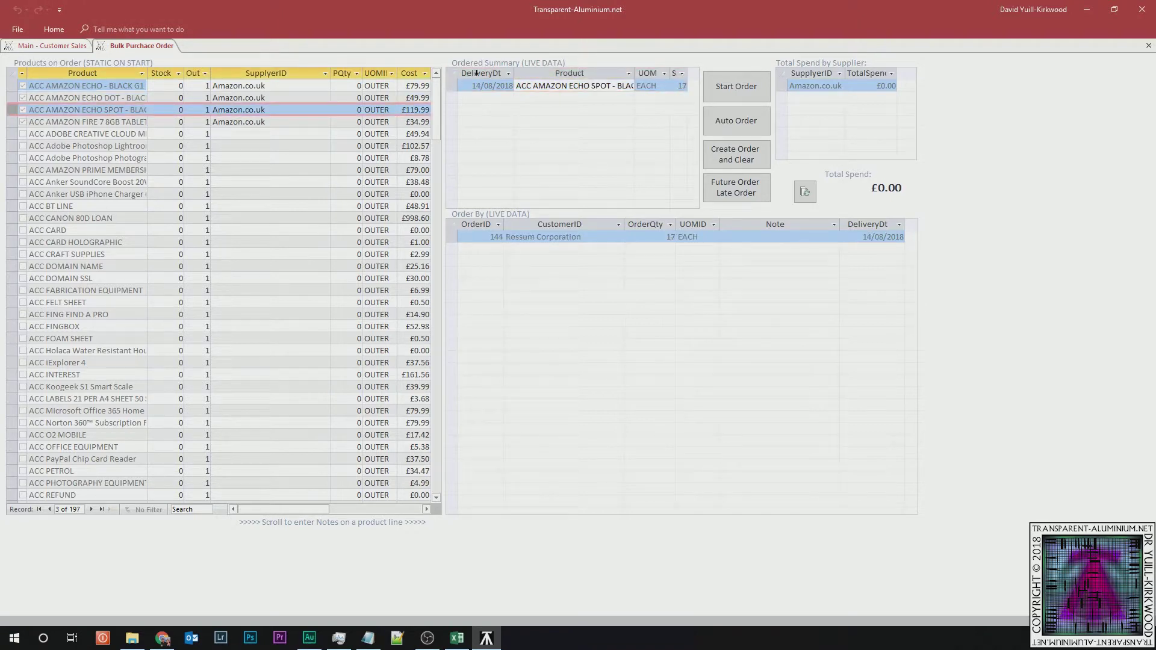
pyautogui.click(10, 121)
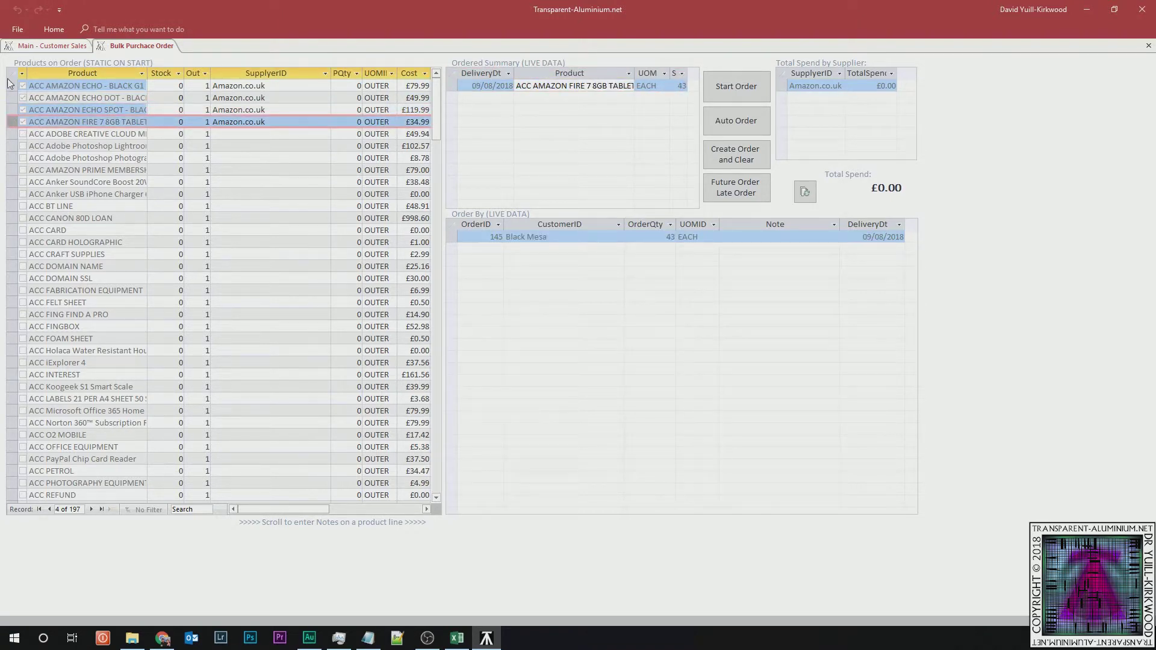
pyautogui.click(12, 82)
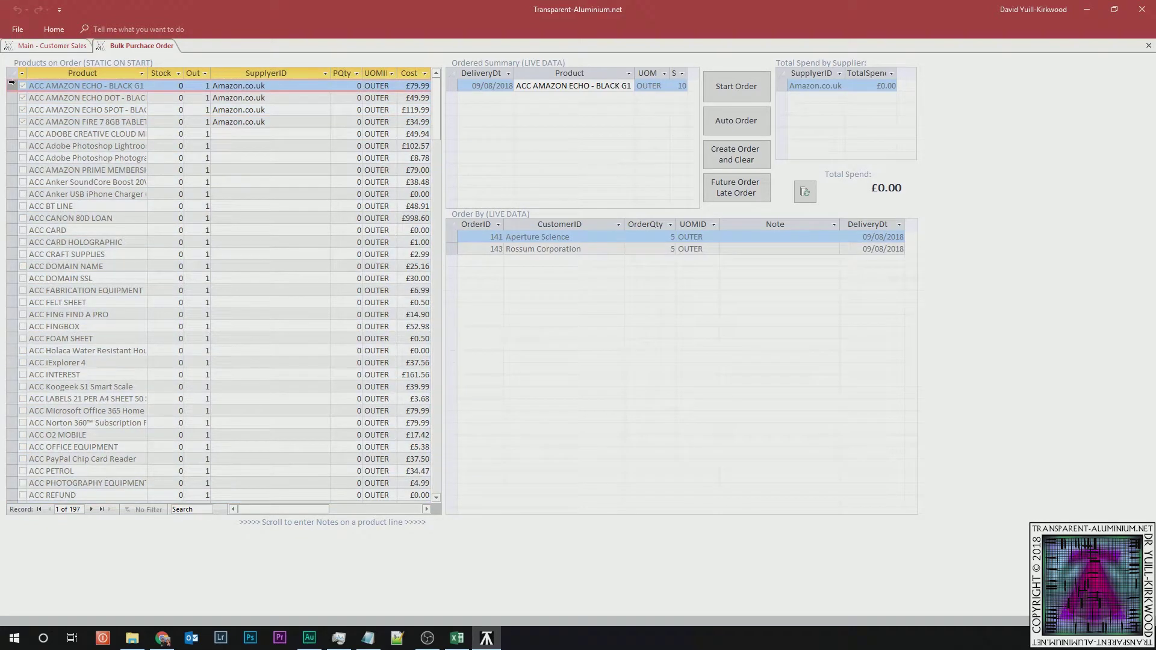
pyautogui.click(474, 151)
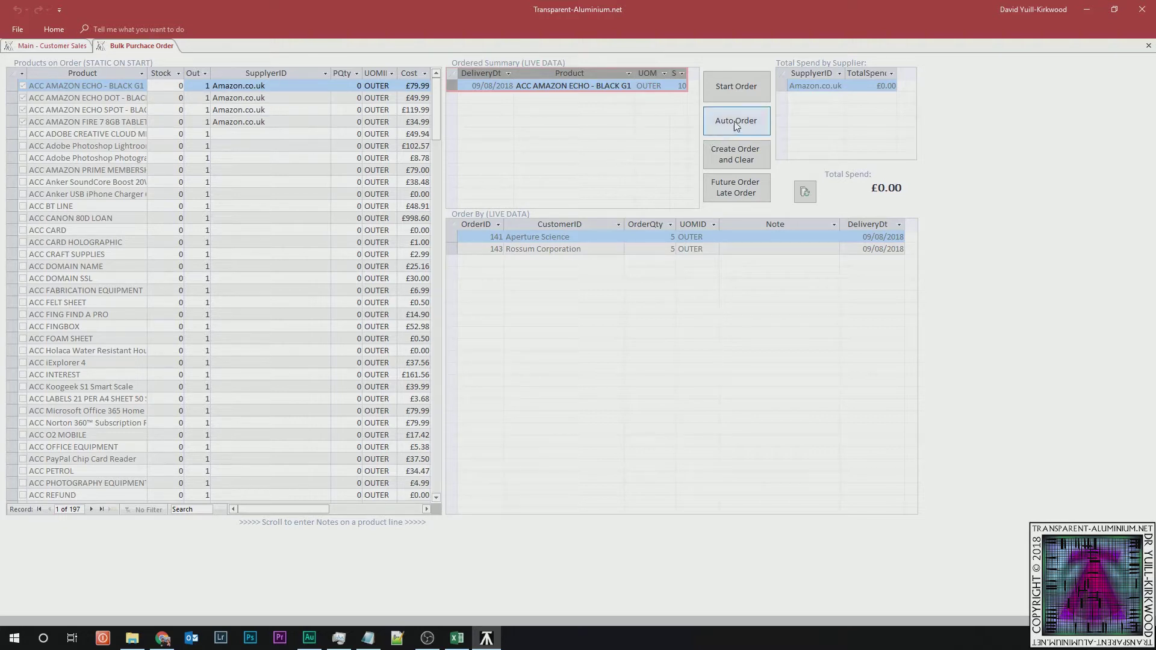
# - Run Auto Order on the bulk purchase order, agreeing to import customer orders and stock replenishment data
pyautogui.click(760, 127)
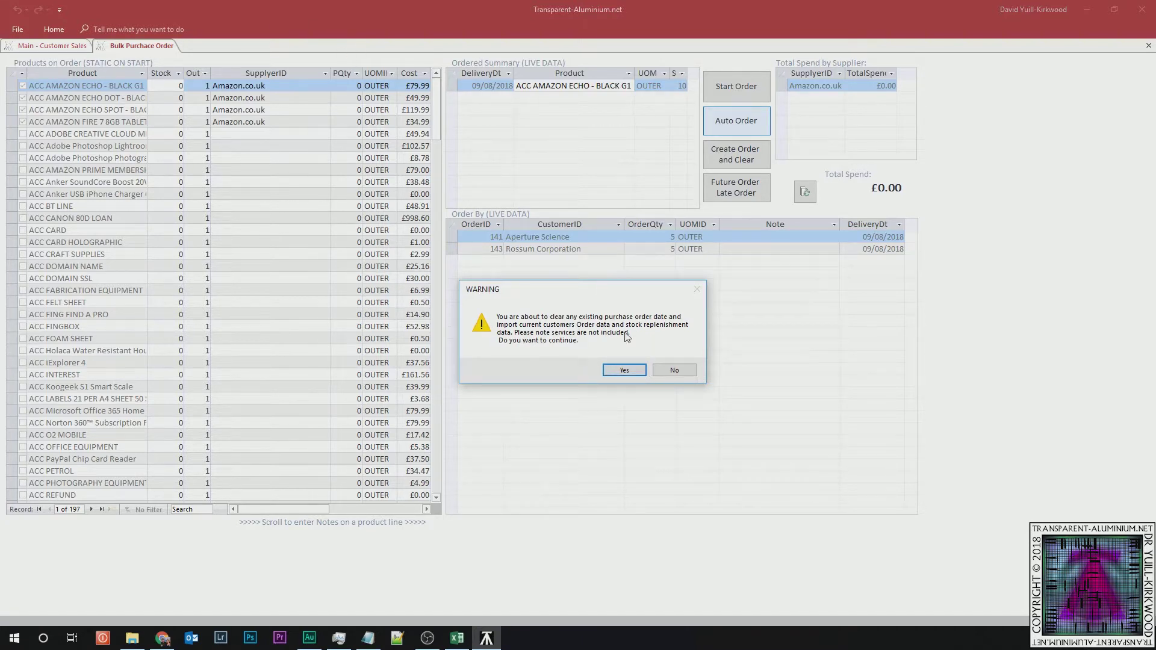
pyautogui.click(624, 371)
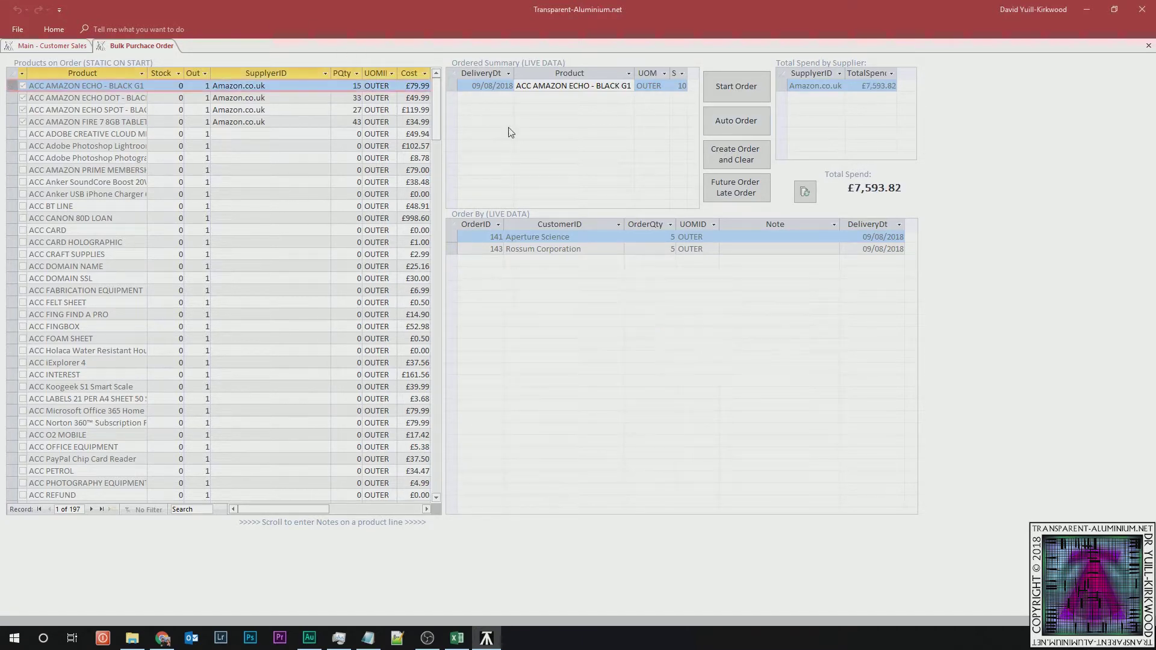
# - Check the purchase quantities of the four Amazon products on the bulk purchase order
pyautogui.click(349, 98)
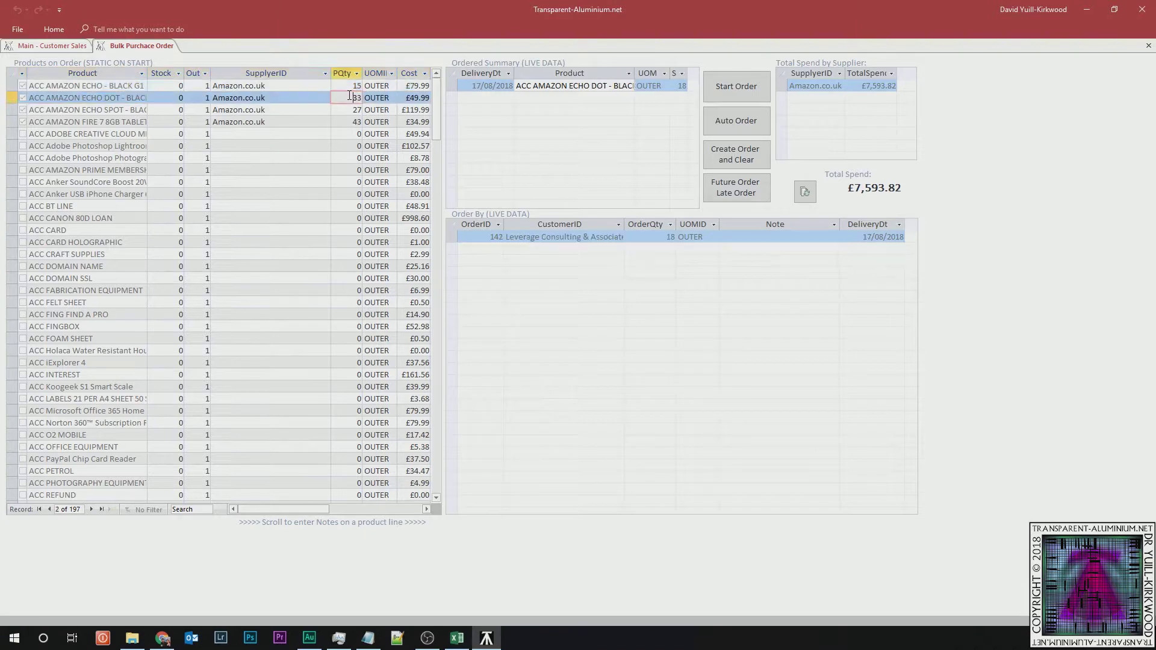
pyautogui.click(350, 110)
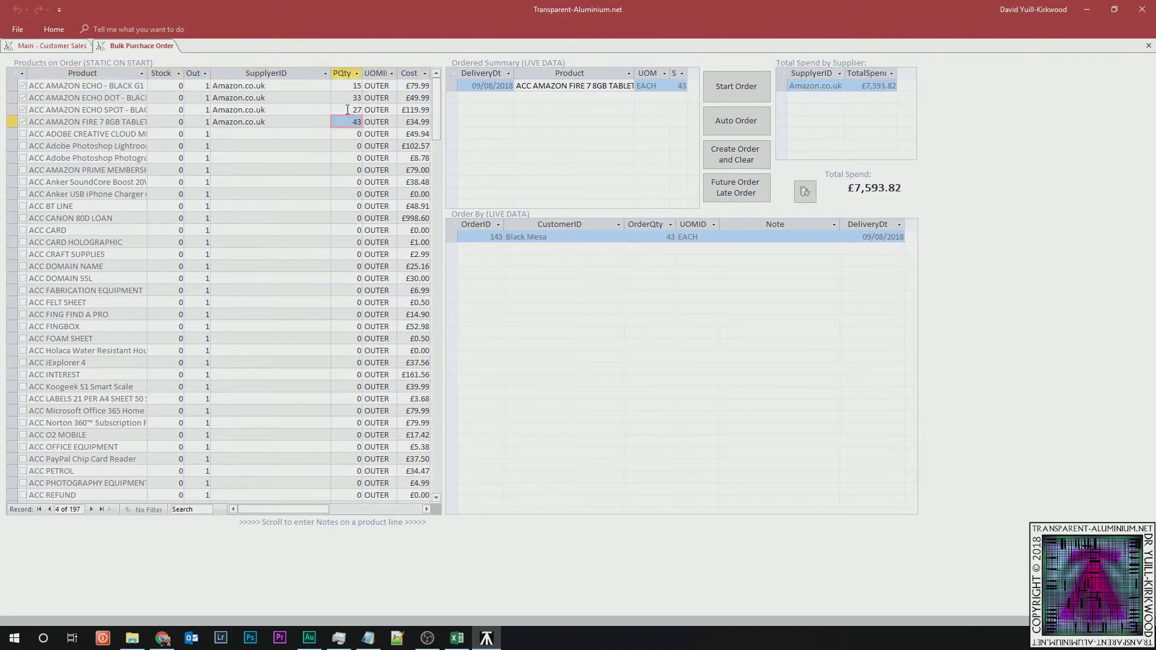
pyautogui.click(345, 99)
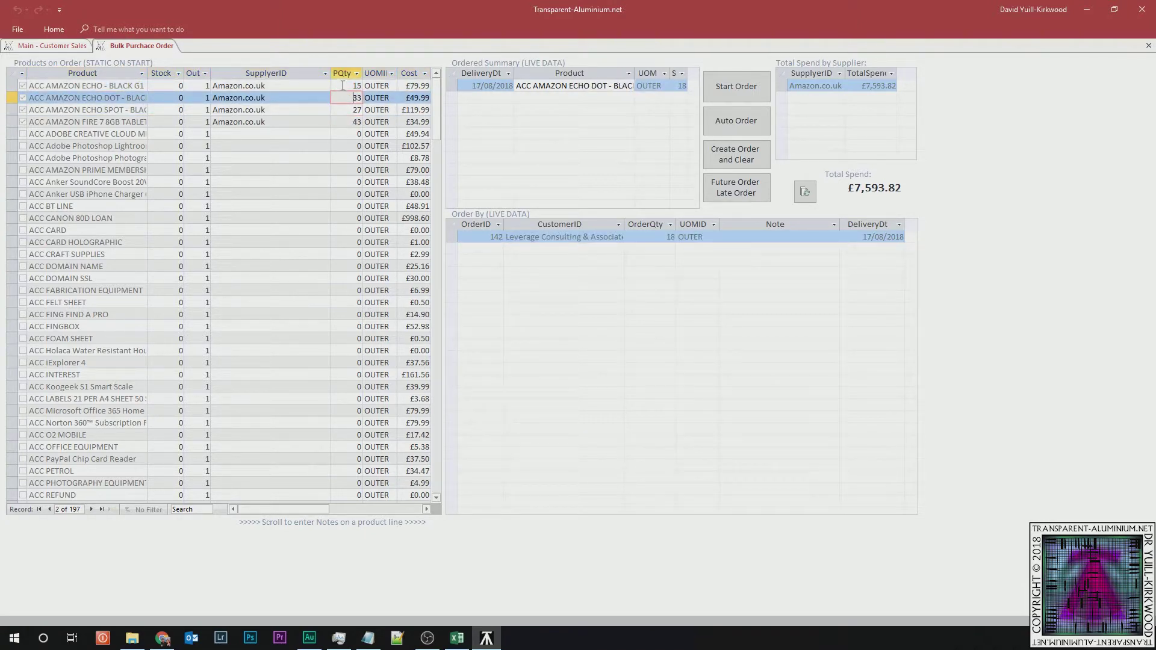
pyautogui.click(344, 86)
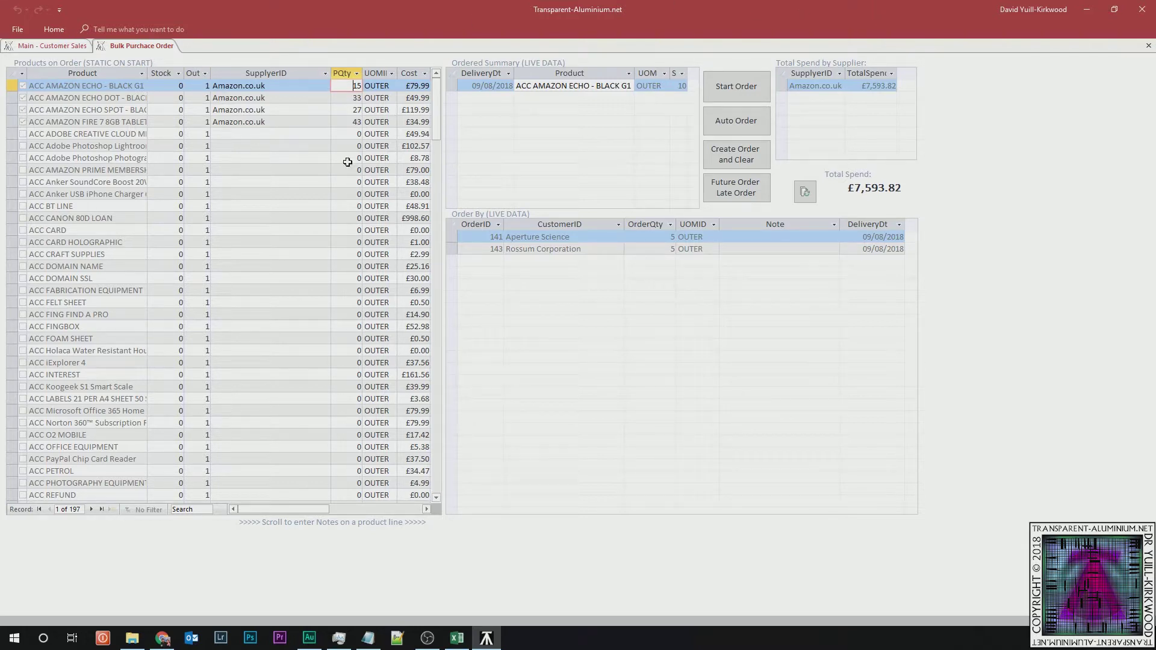
# - Switch to the Stock OrderCounter.xlsx workbook in Excel and place its window in front of the purchase order
pyautogui.hotkey('alt', 'Tab')
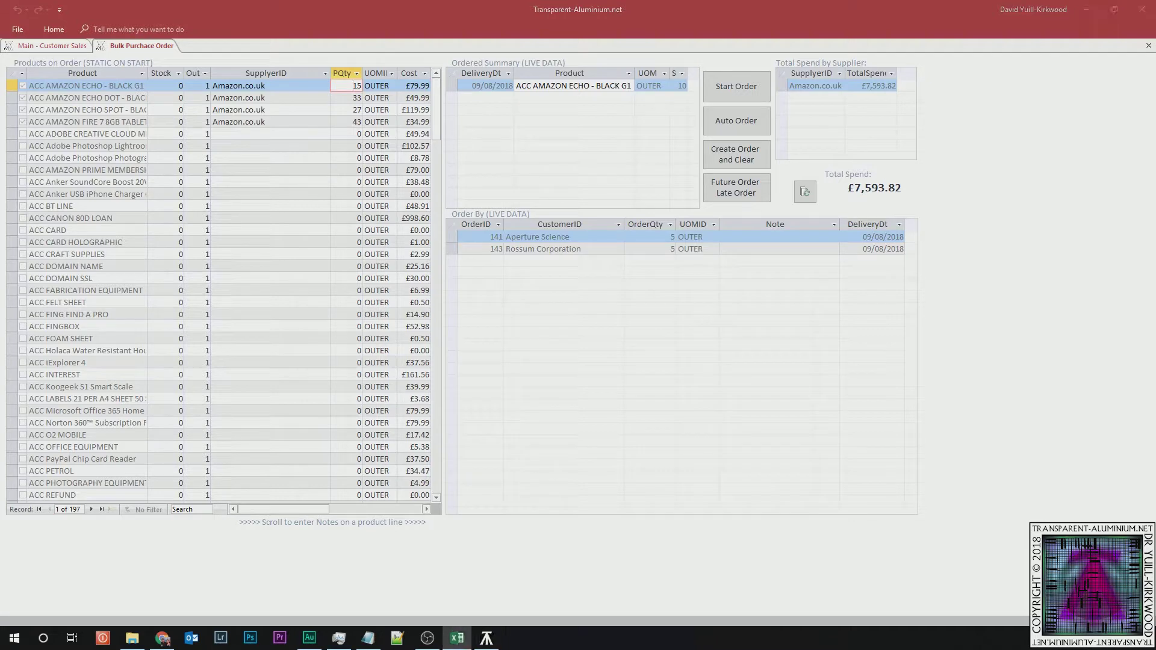
pyautogui.moveTo(921, 649); pyautogui.dragTo(613, 65)
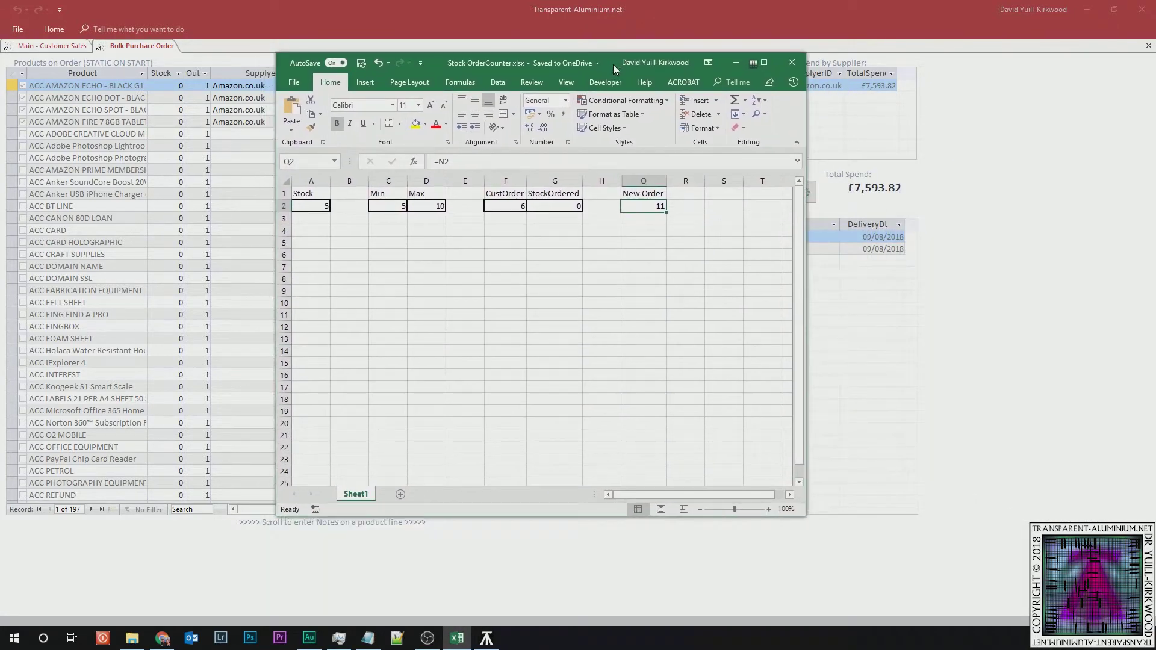
pyautogui.click(411, 232)
pyautogui.click(350, 231)
pyautogui.click(560, 220)
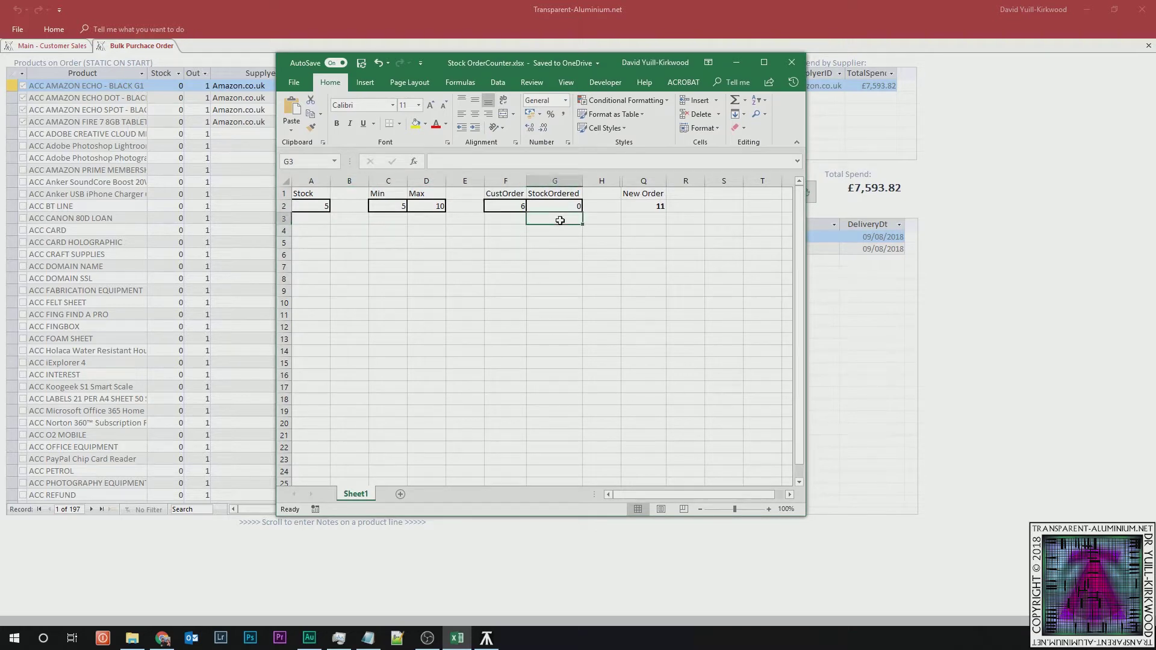
# - Examine the Stock, Min, Max and CustOrder values in row 2 of the order counter sheet
pyautogui.press('Up')
pyautogui.press('Left')
pyautogui.press('Left')
pyautogui.press('Left')
pyautogui.press('Left')
pyautogui.press('Left')
pyautogui.press('Left')
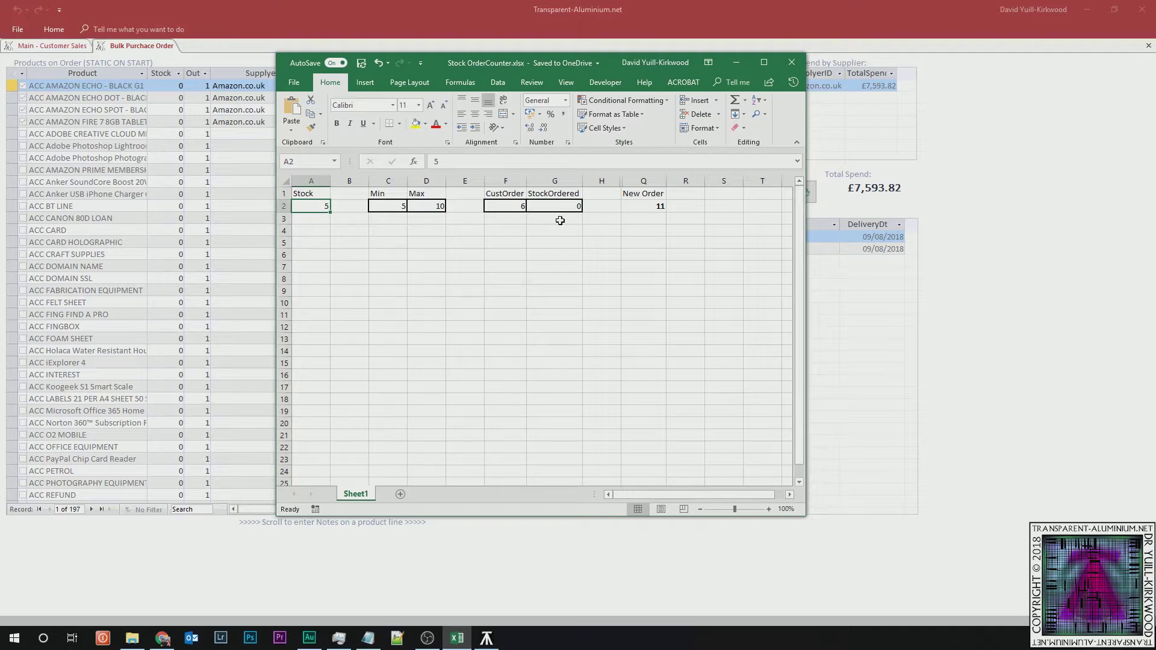
pyautogui.press('Right')
pyautogui.press('Right')
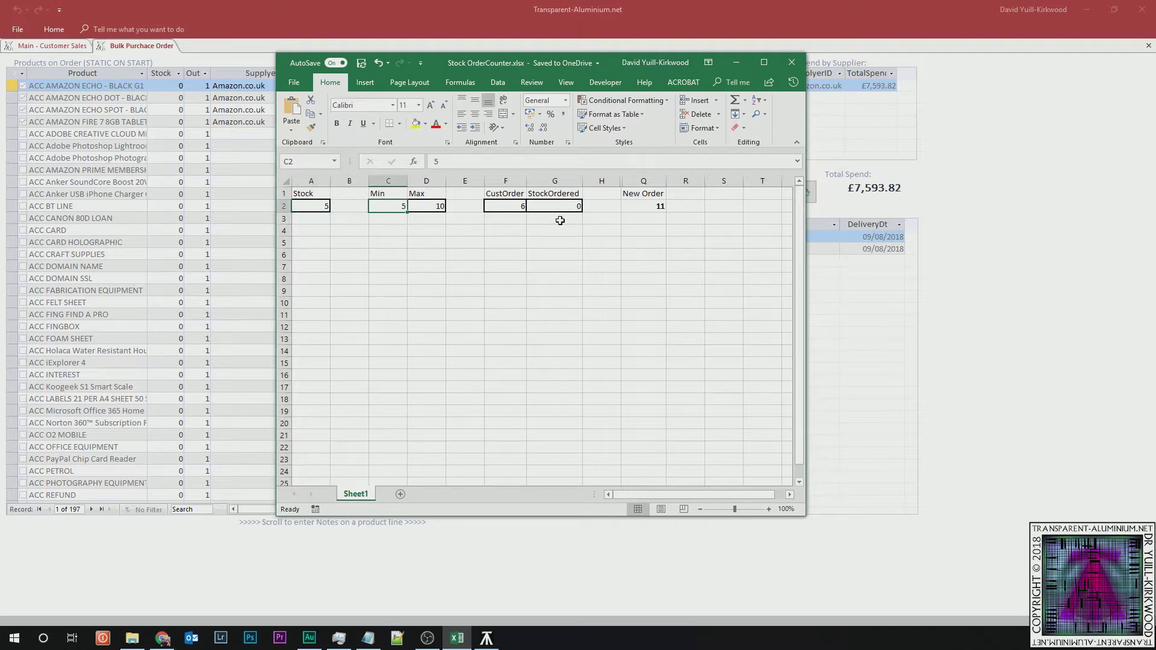
pyautogui.press('Right')
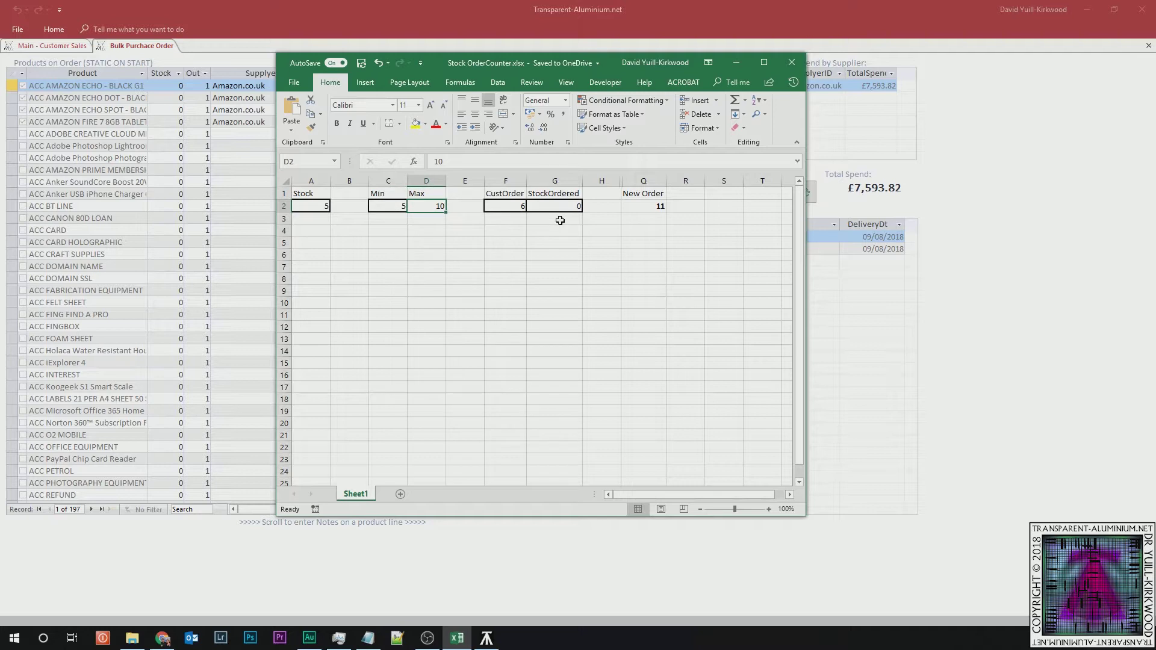
pyautogui.press('Right')
pyautogui.press('Right')
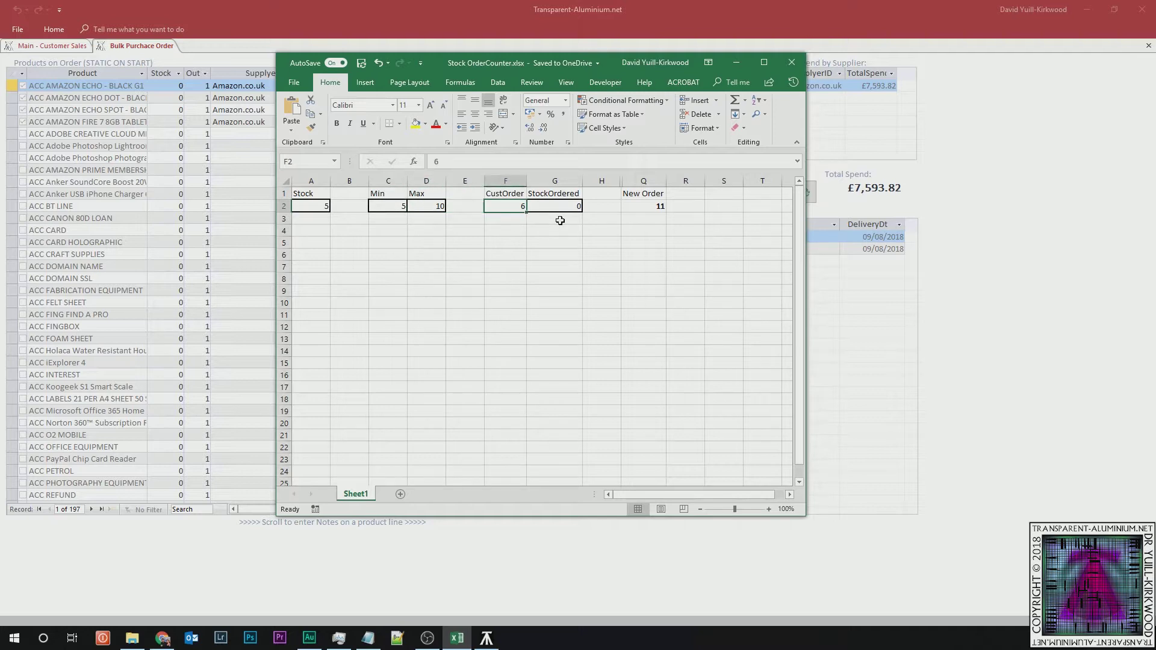
# - Compare the Stock quantity in A2 with the customer order quantity in F2
pyautogui.press('Left')
pyautogui.press('Left')
pyautogui.press('Left')
pyautogui.press('Left')
pyautogui.press('Left')
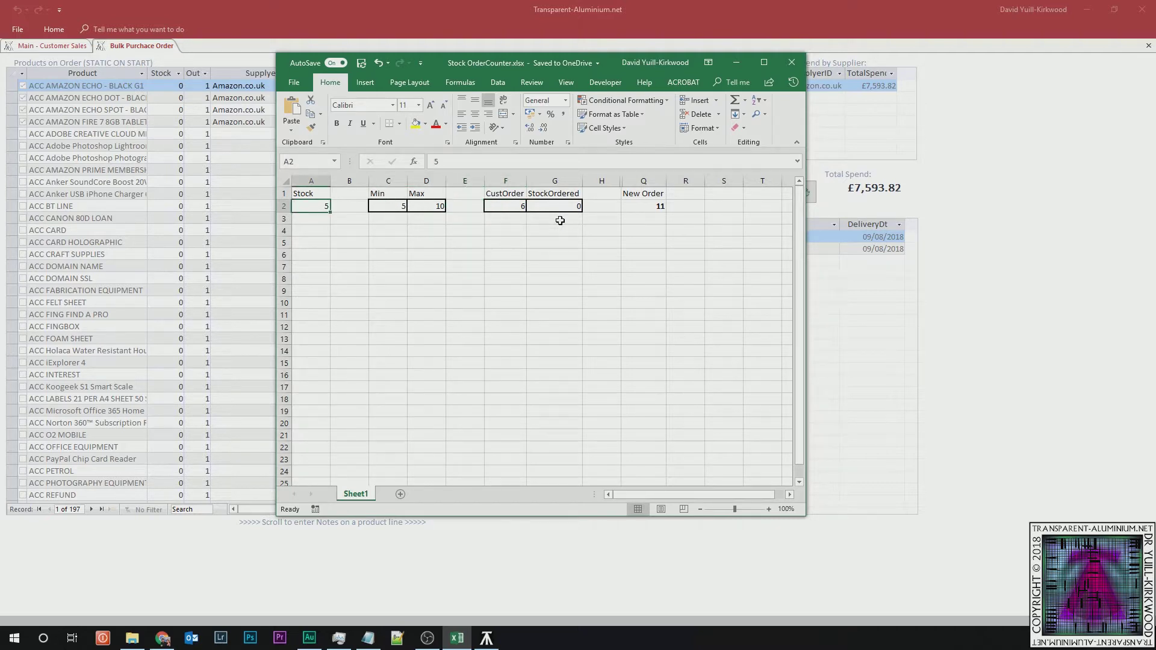
pyautogui.press('Right')
pyautogui.press('Right')
pyautogui.press('Right')
pyautogui.press('Right')
pyautogui.press('Right')
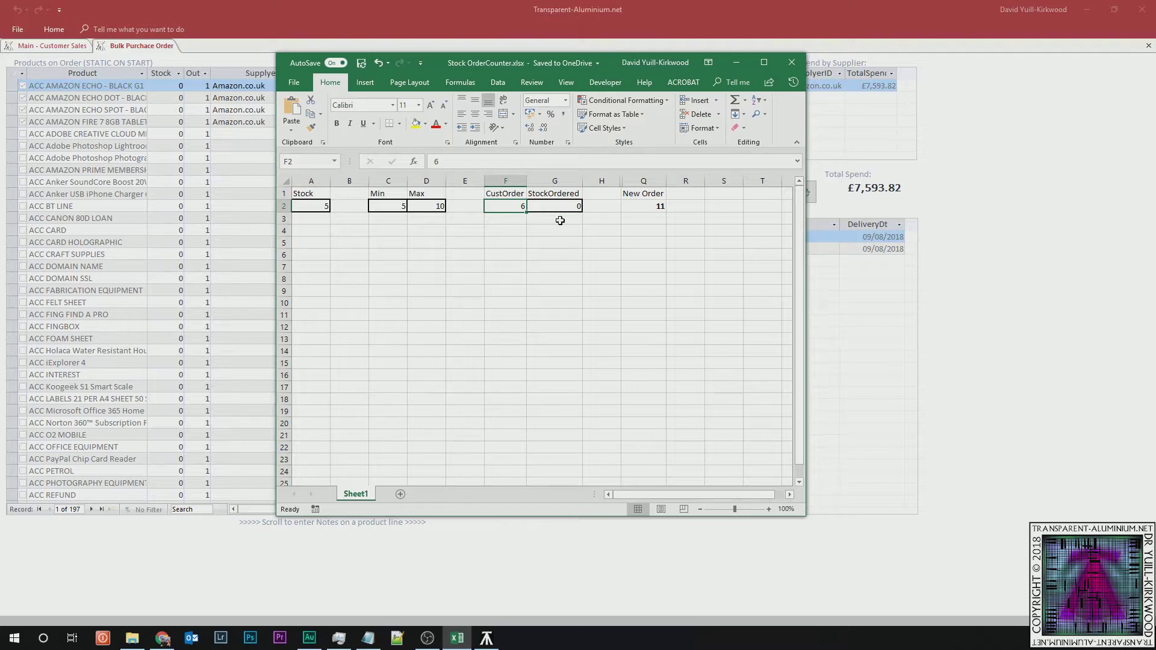
# - Follow row 2 from the Stock cell across to the New Order result in Q2
pyautogui.press('Left')
pyautogui.press('Left')
pyautogui.press('Left')
pyautogui.press('Left')
pyautogui.press('Left')
pyautogui.press('Right')
pyautogui.press('Right')
pyautogui.press('Right')
pyautogui.press('Right')
pyautogui.press('Right')
pyautogui.press('Right')
pyautogui.press('Right')
pyautogui.press('Right')
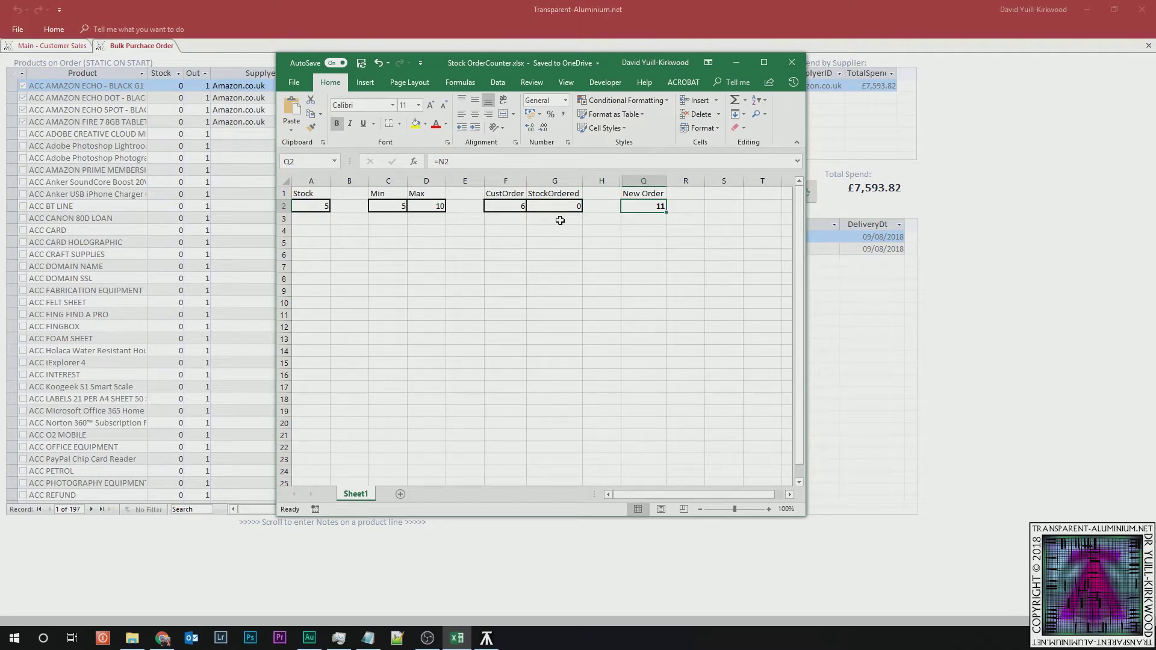
# - Review the Max level in D2 and set StockOrdered in G2 to 4
pyautogui.press('Left')
pyautogui.press('Left')
pyautogui.press('Left')
pyautogui.press('Left')
pyautogui.press('Left')
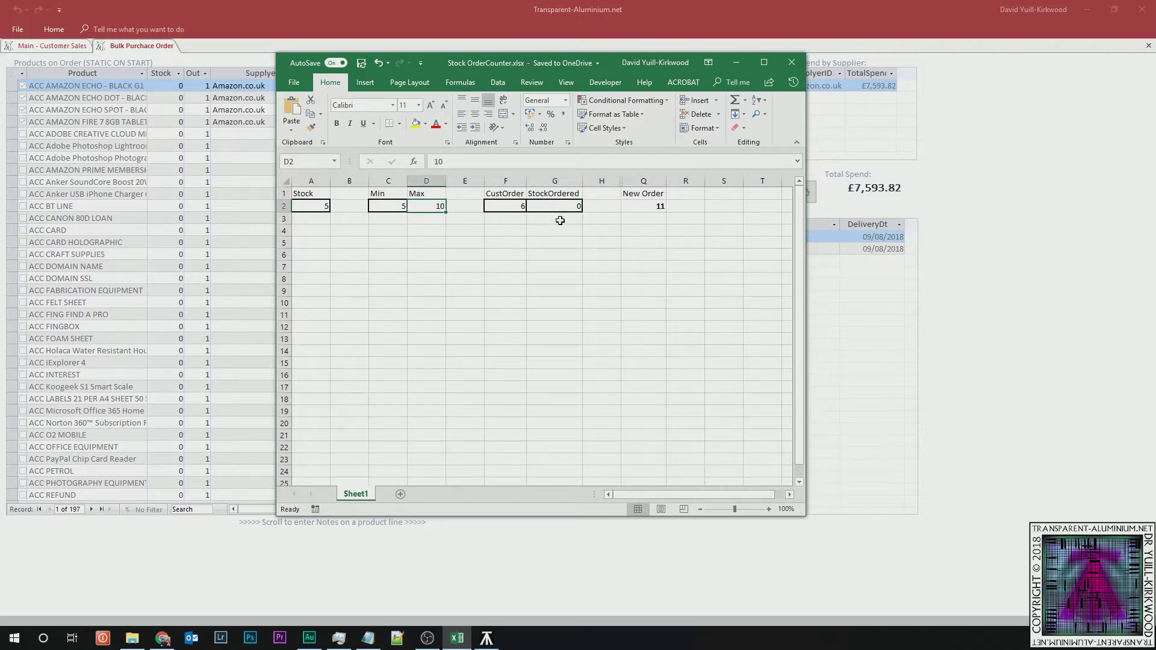
pyautogui.press('Right')
pyautogui.press('Right')
pyautogui.press('Right')
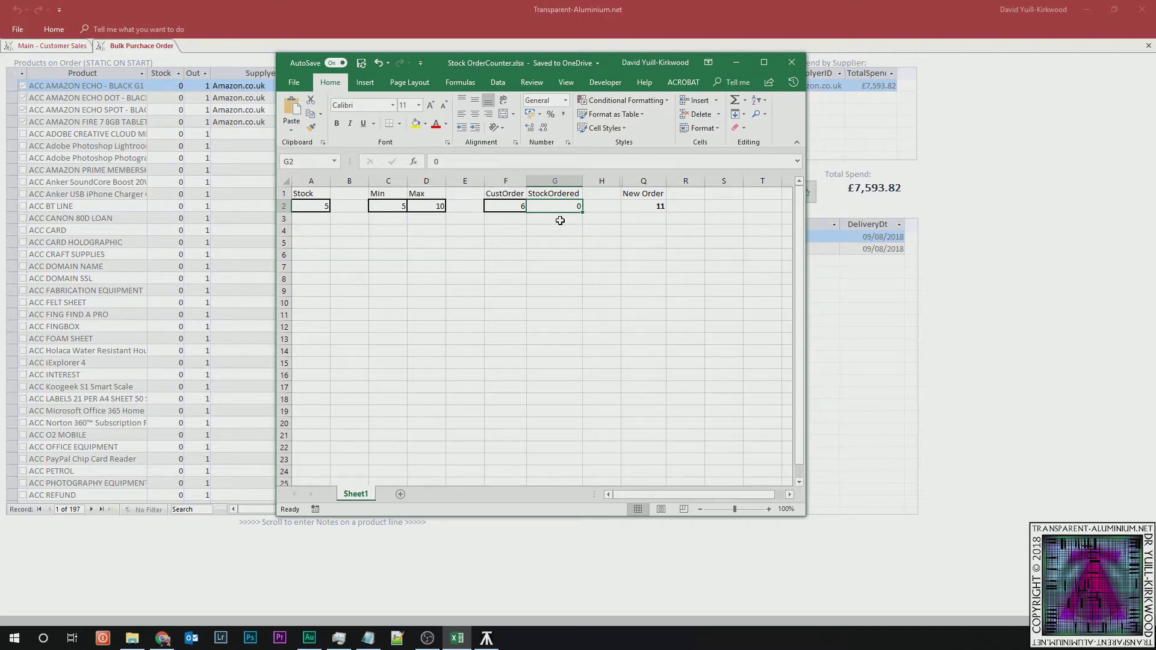
pyautogui.write('4')
pyautogui.press('Return')
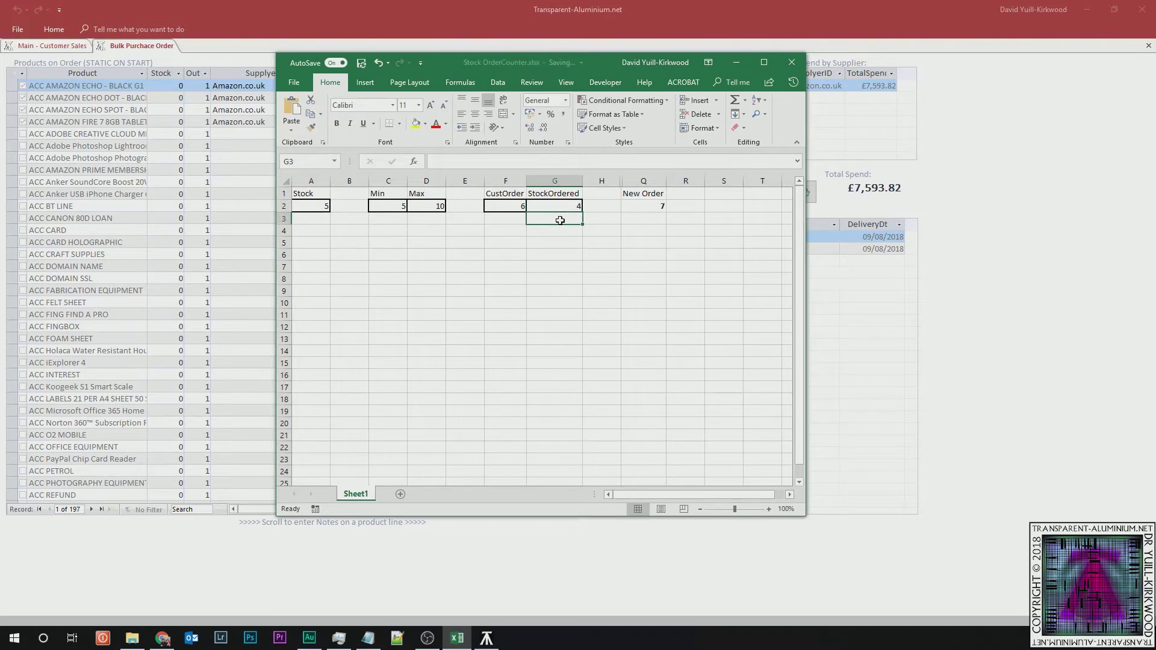
# - Check the recalculated New Order quantity in Q2 against the CustOrder and Max values
pyautogui.press('Up')
pyautogui.press('Left')
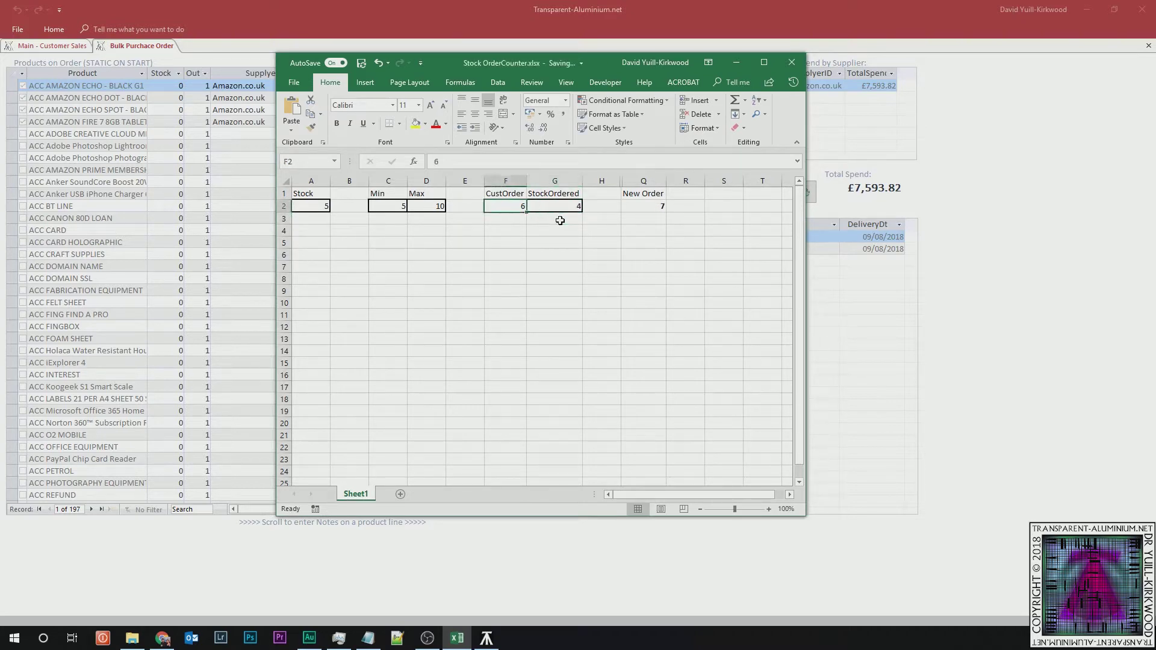
pyautogui.press('Left')
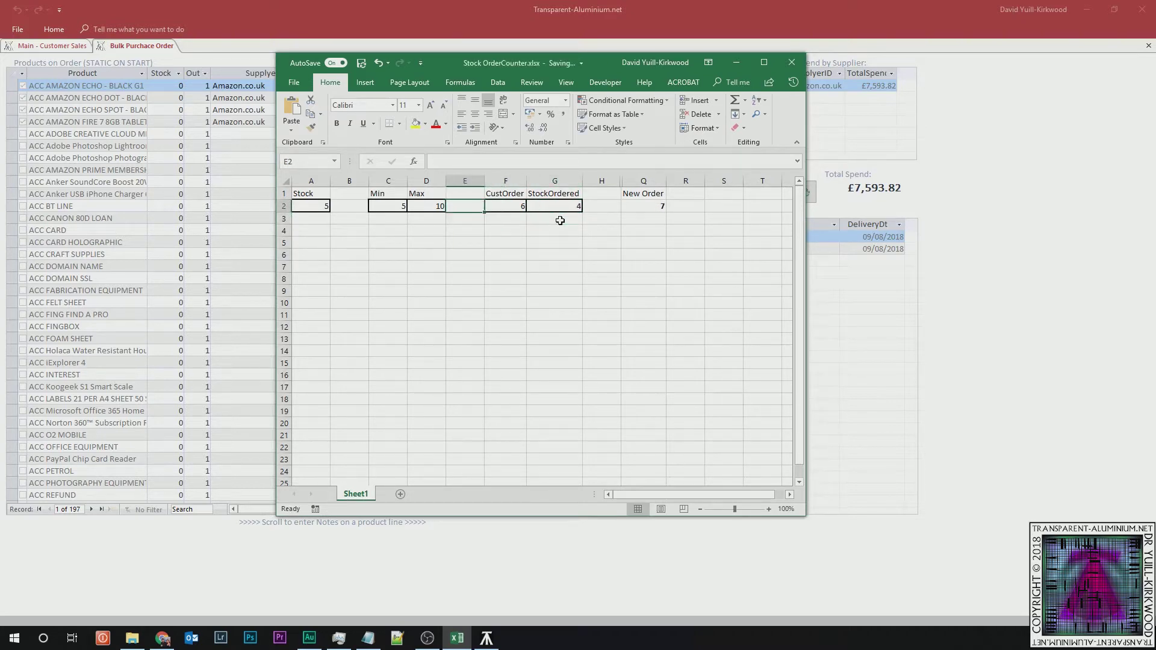
pyautogui.press('Left')
pyautogui.press('Right')
pyautogui.press('Right')
pyautogui.press('Right')
pyautogui.press('Right')
pyautogui.press('Right')
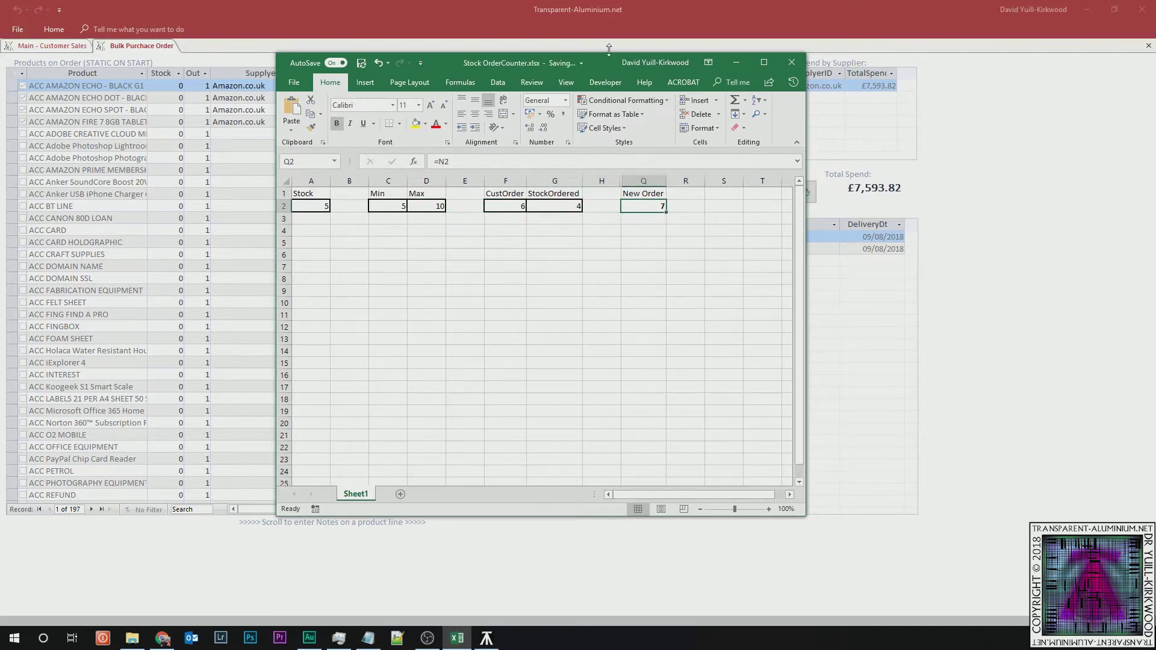
# - Move the workbook window lower and set the Stock, Min and Max values in row 2 to 0
pyautogui.moveTo(607, 62); pyautogui.dragTo(635, 113)
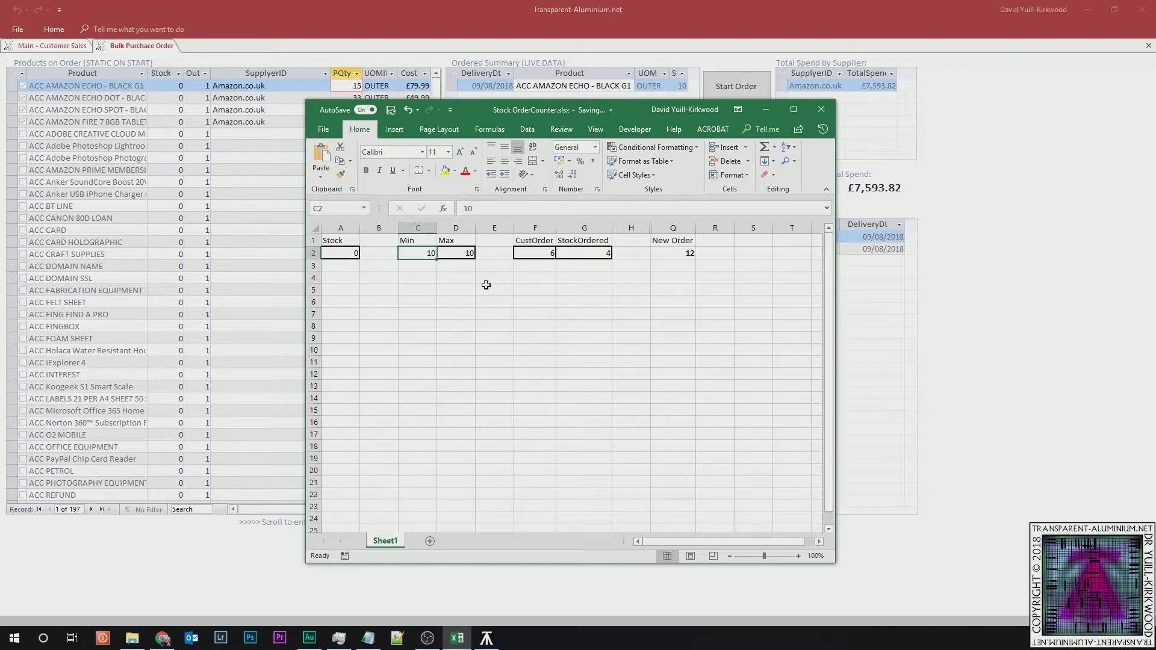
pyautogui.write('0')
pyautogui.press('Tab')
pyautogui.write('0')
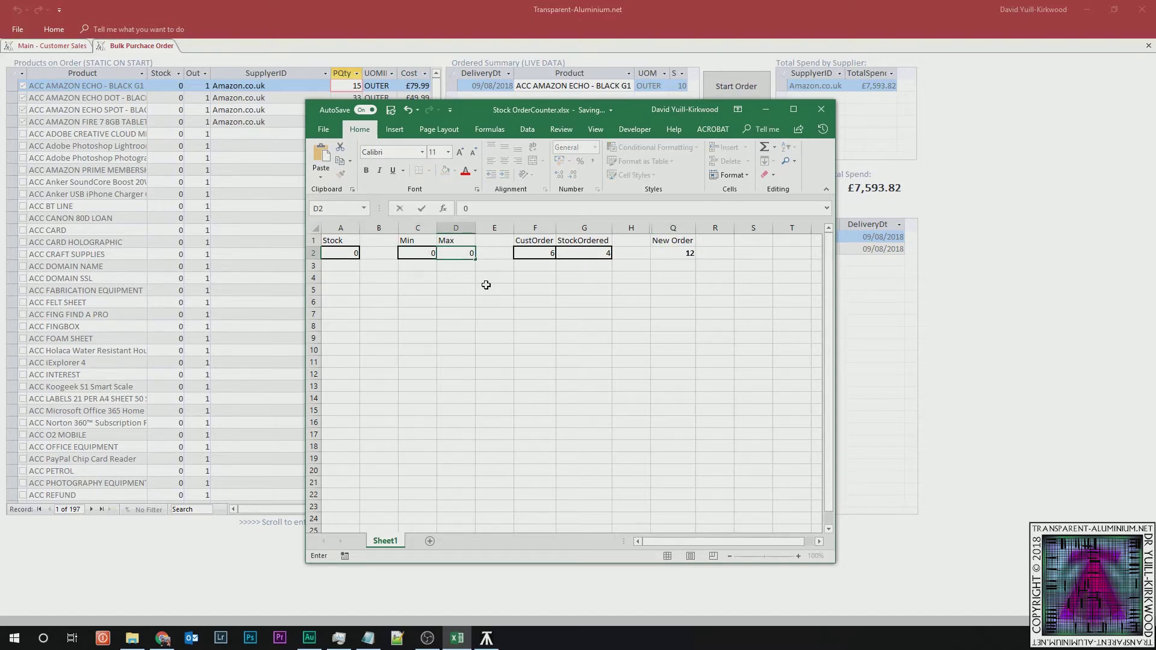
pyautogui.press('Tab')
# - Examine how New Order is worked out from CustOrder and StockOrdered when stock and its min/max levels are zero
pyautogui.press('Left')
pyautogui.press('Left')
pyautogui.press('Left')
pyautogui.press('Left')
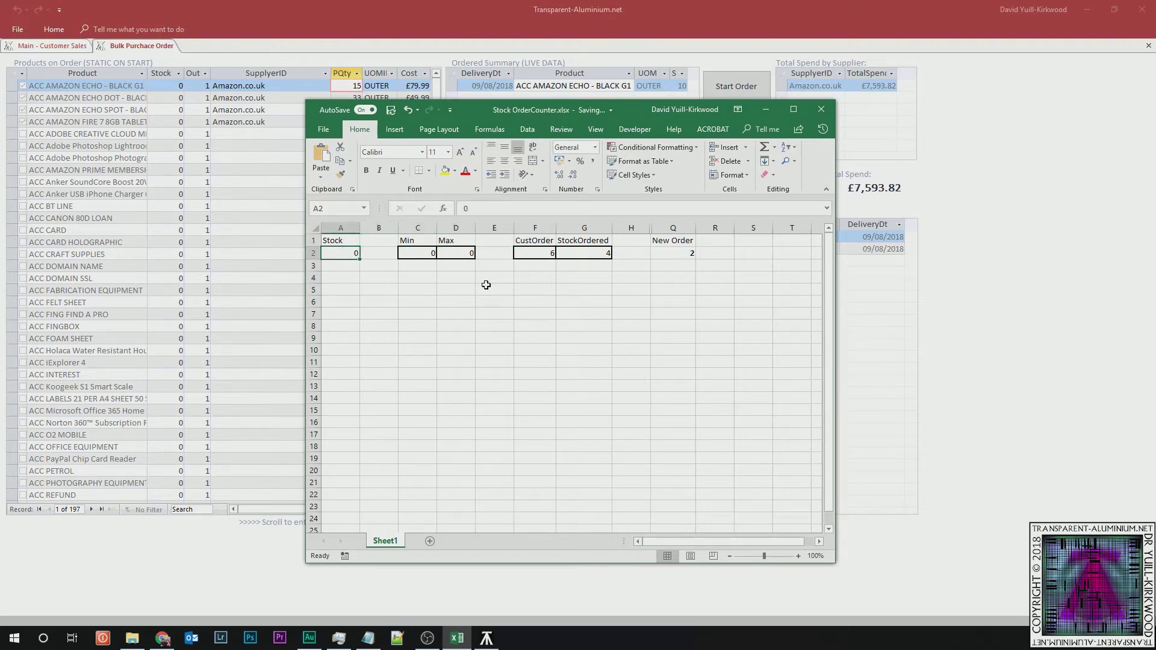
pyautogui.press('Right')
pyautogui.press('Right')
pyautogui.press('Right')
pyautogui.press('Right')
pyautogui.press('Right')
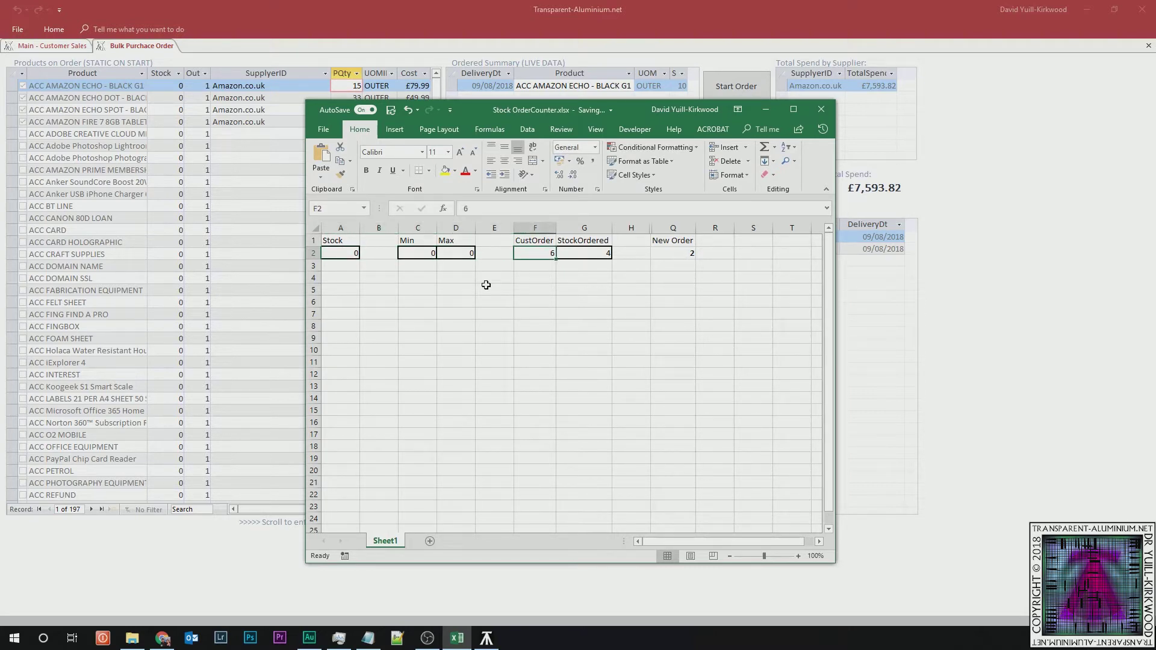
pyautogui.press('Right')
pyautogui.press('Right')
pyautogui.press('Right')
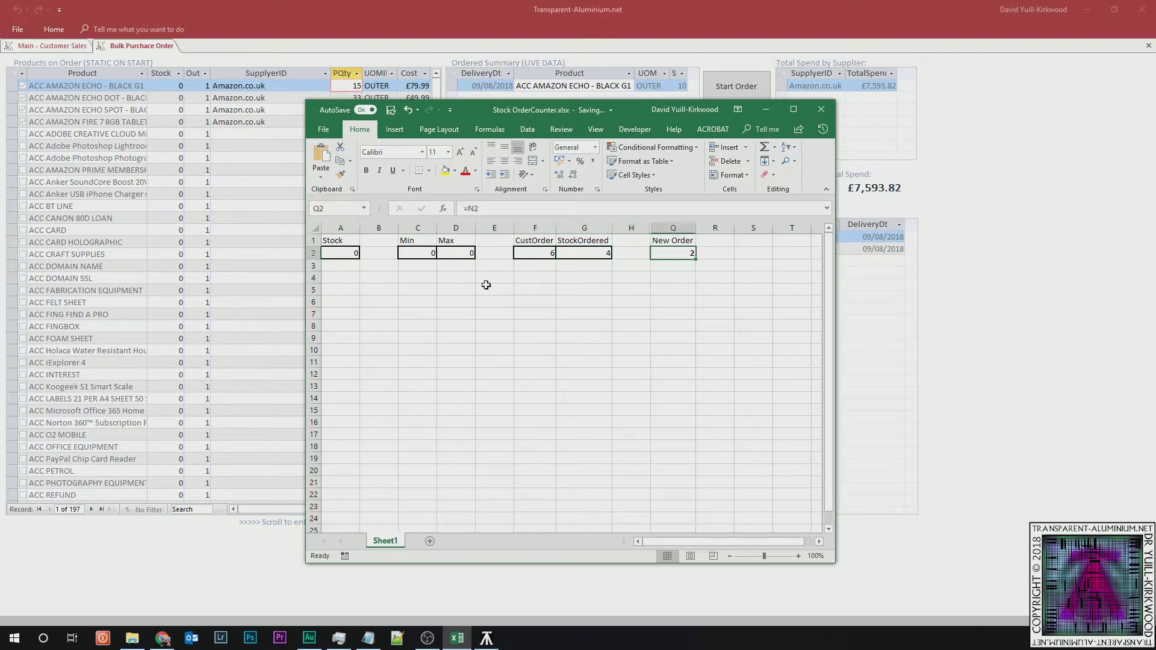
pyautogui.press('Left')
pyautogui.press('Left')
pyautogui.press('Left')
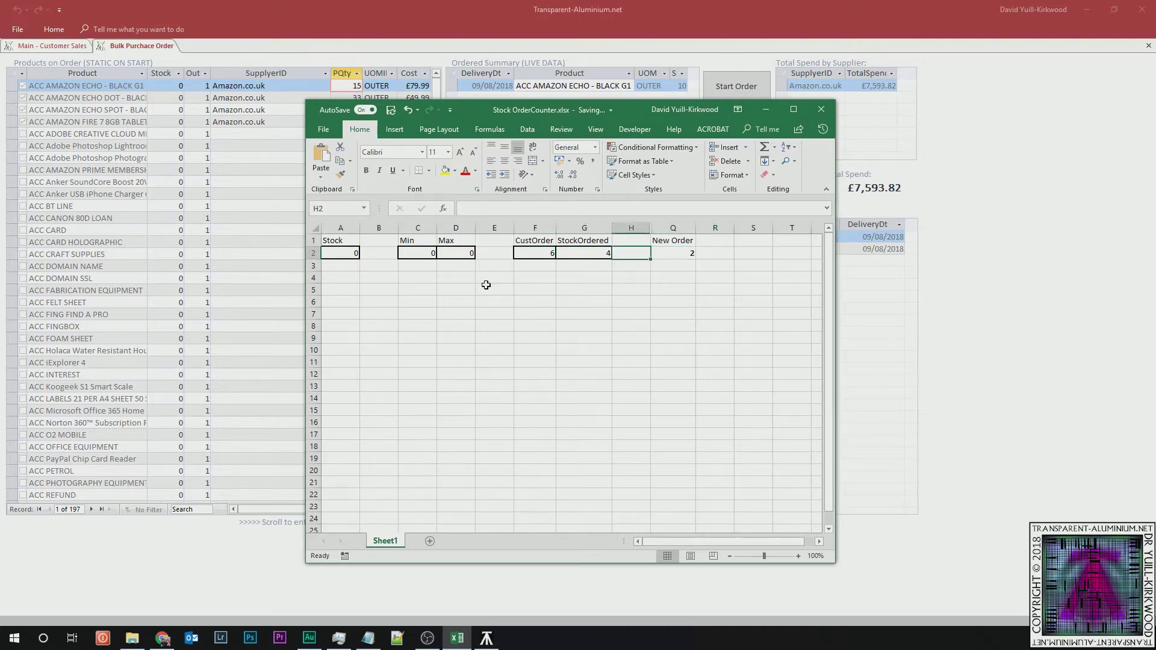
pyautogui.press('Left')
pyautogui.press('Left')
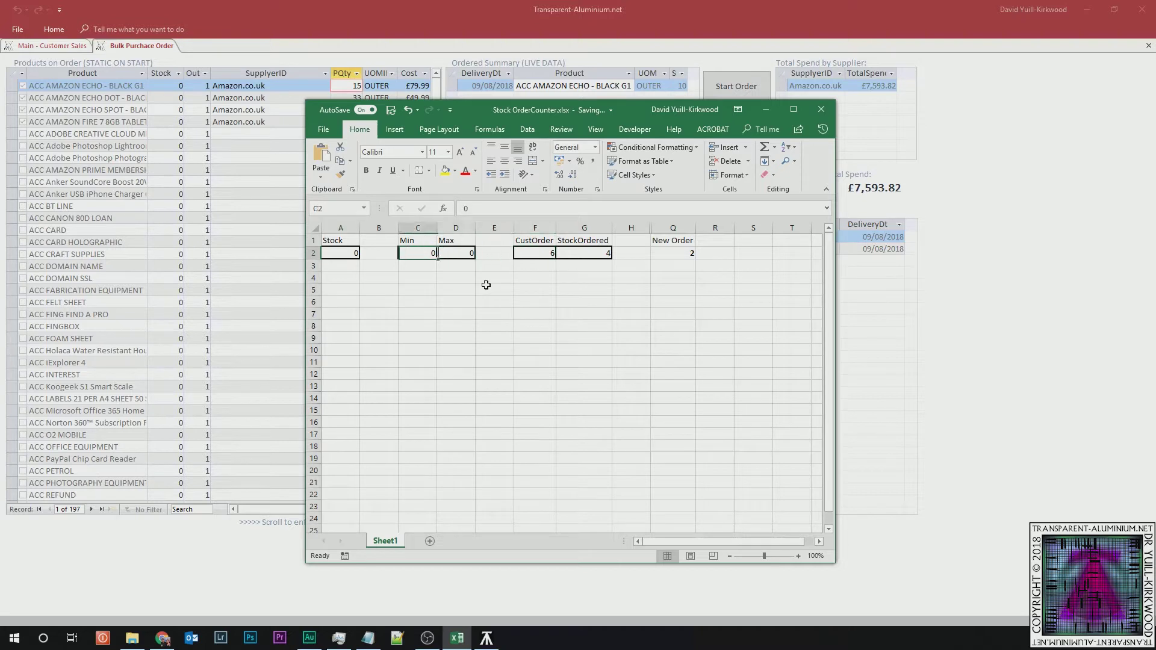
# - Return to Transparent-Aluminium, change the Amazon Echo Dot line's supplier to Hobbycraft and refresh the spend totals
pyautogui.hotkey('alt', 'Tab')
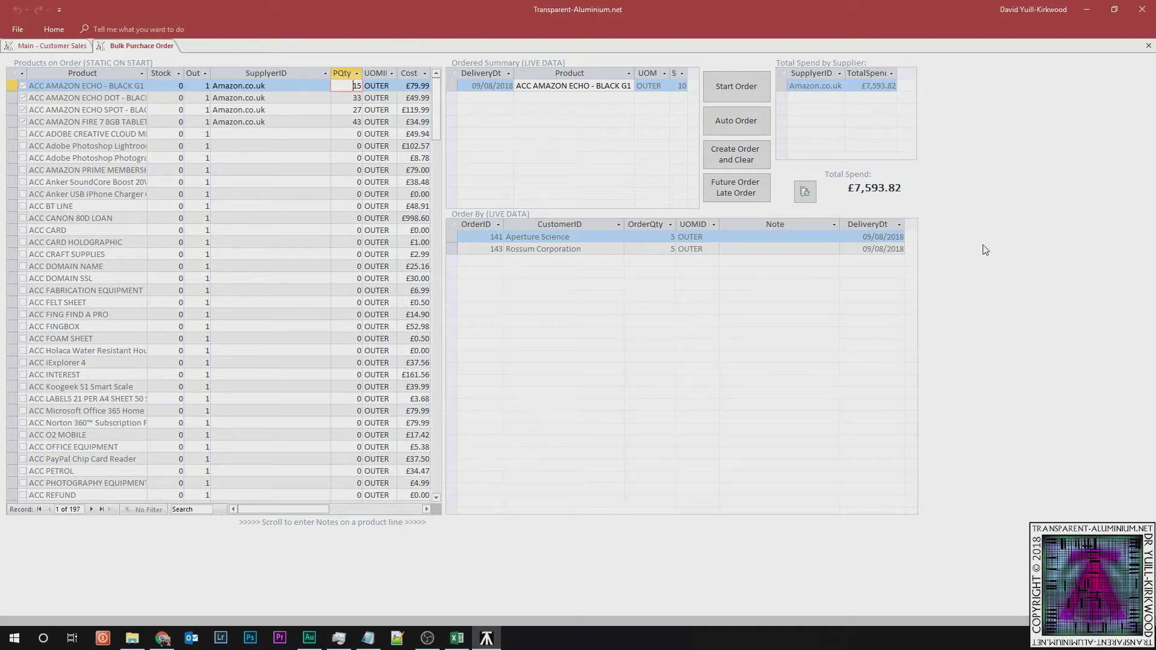
pyautogui.click(271, 98)
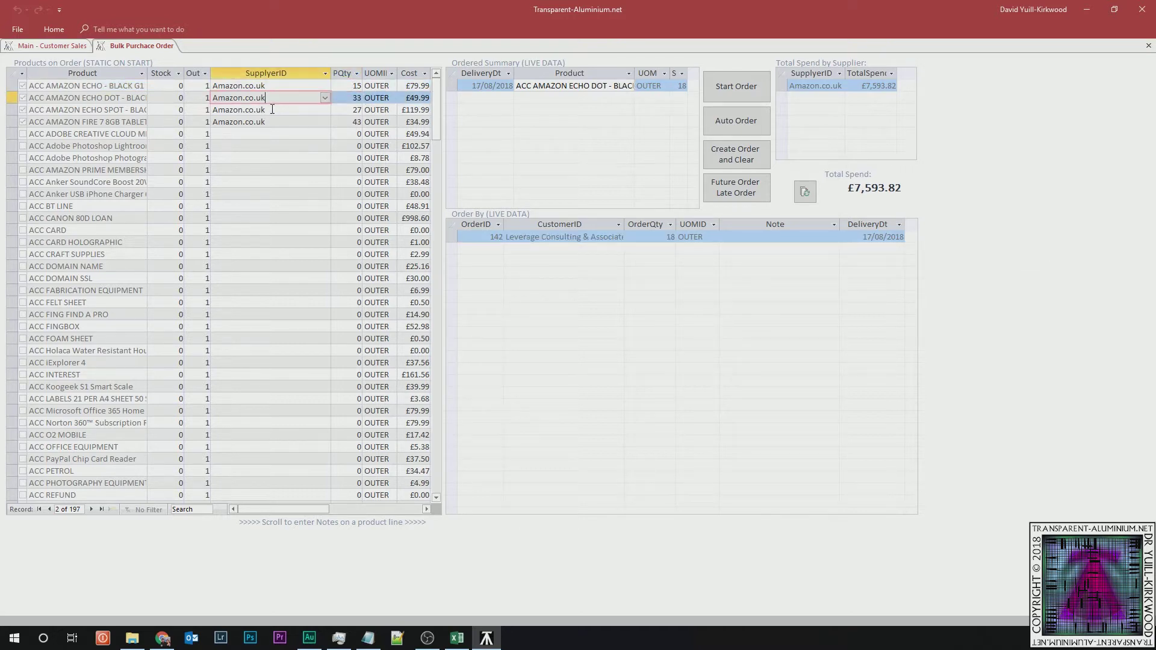
pyautogui.click(325, 97)
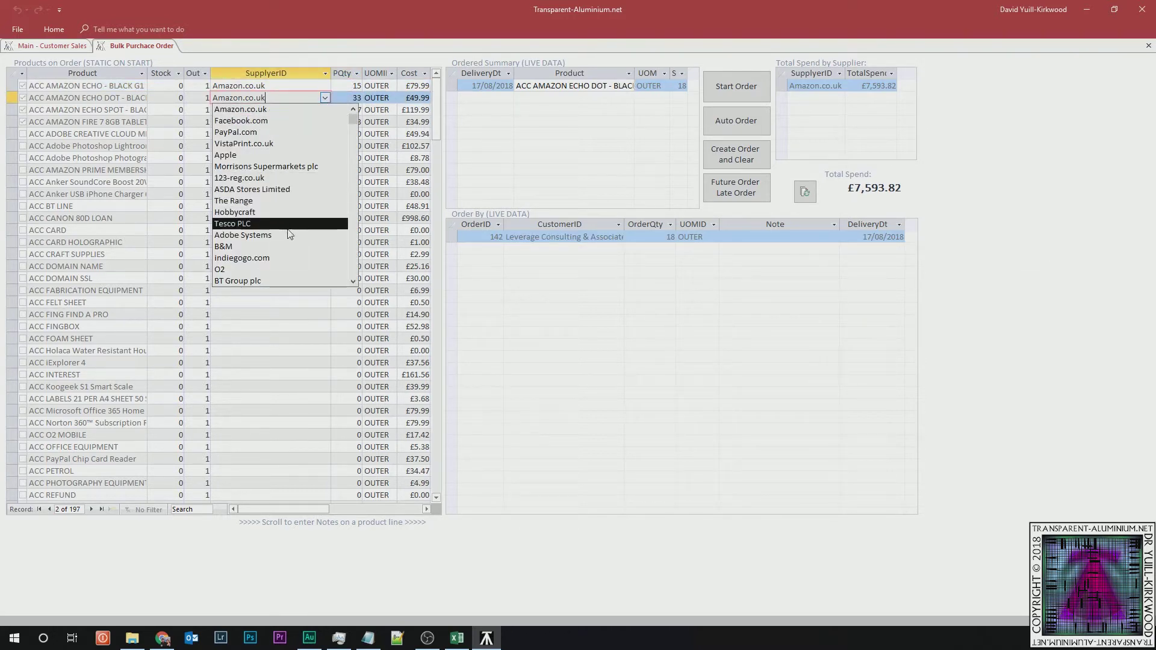
pyautogui.click(239, 213)
pyautogui.click(294, 112)
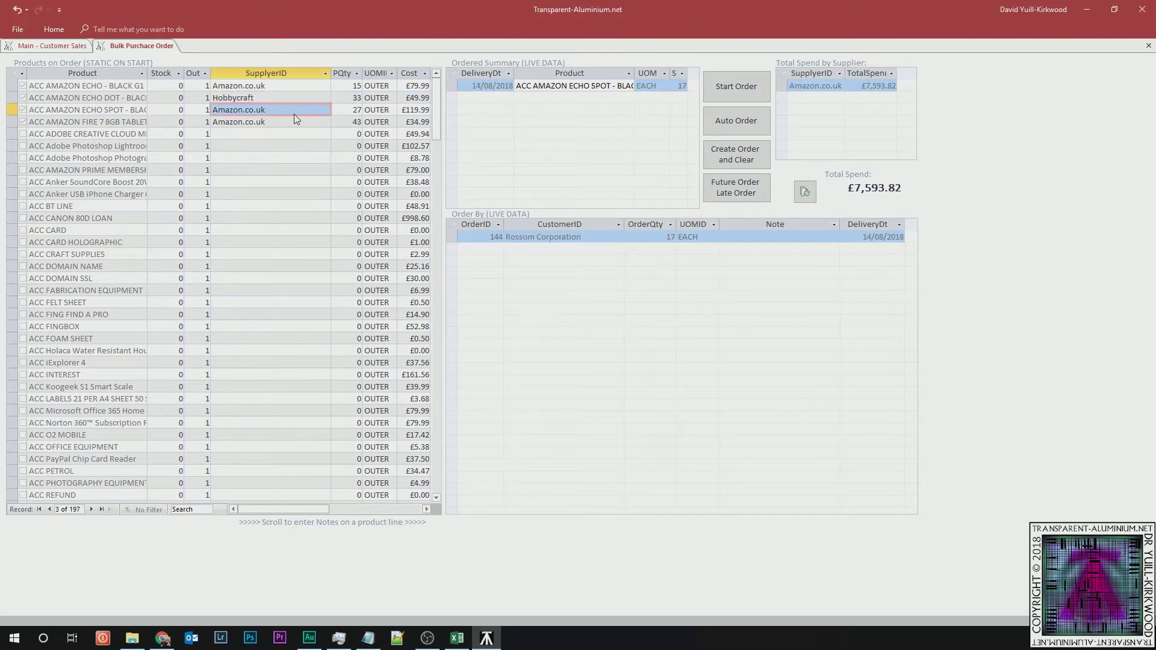
pyautogui.click(806, 191)
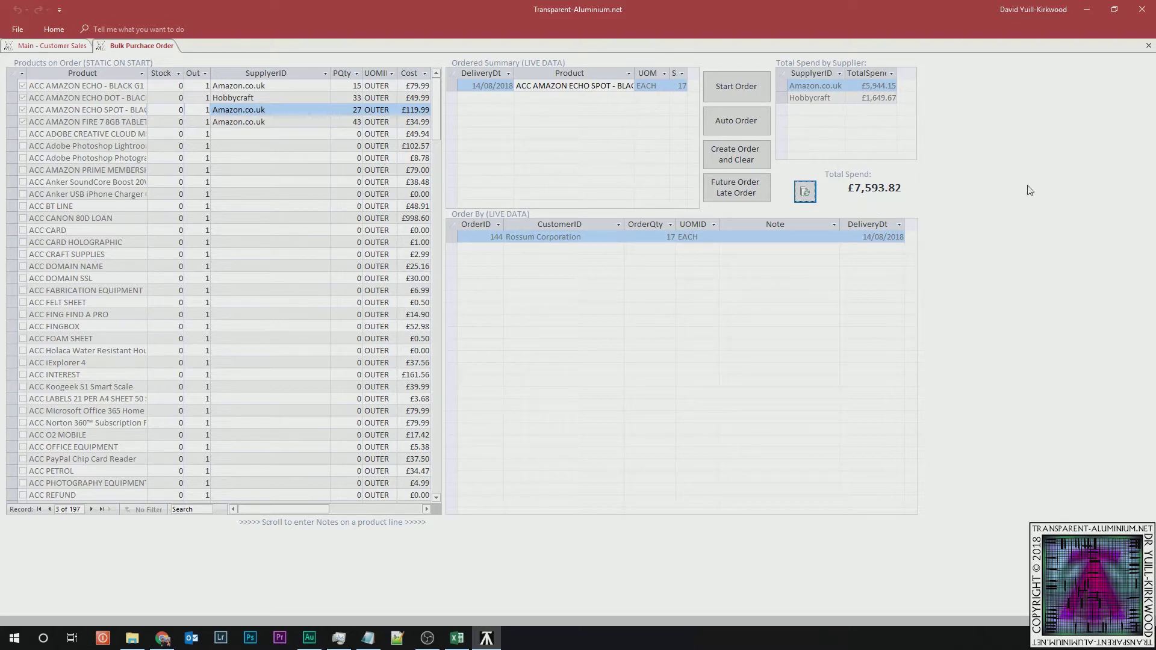
# - Review the purchase quantities of the four Amazon products and the costs of the Echo models
pyautogui.click(355, 122)
pyautogui.click(353, 110)
pyautogui.click(351, 98)
pyautogui.click(347, 83)
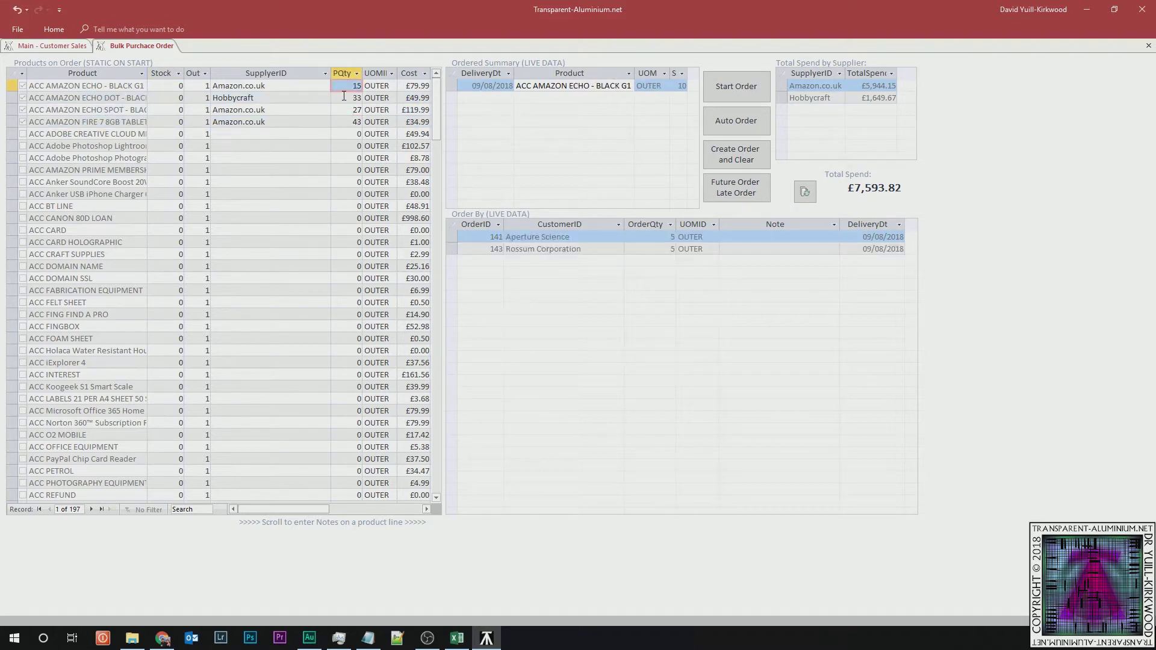
pyautogui.click(415, 98)
pyautogui.click(417, 107)
pyautogui.click(409, 86)
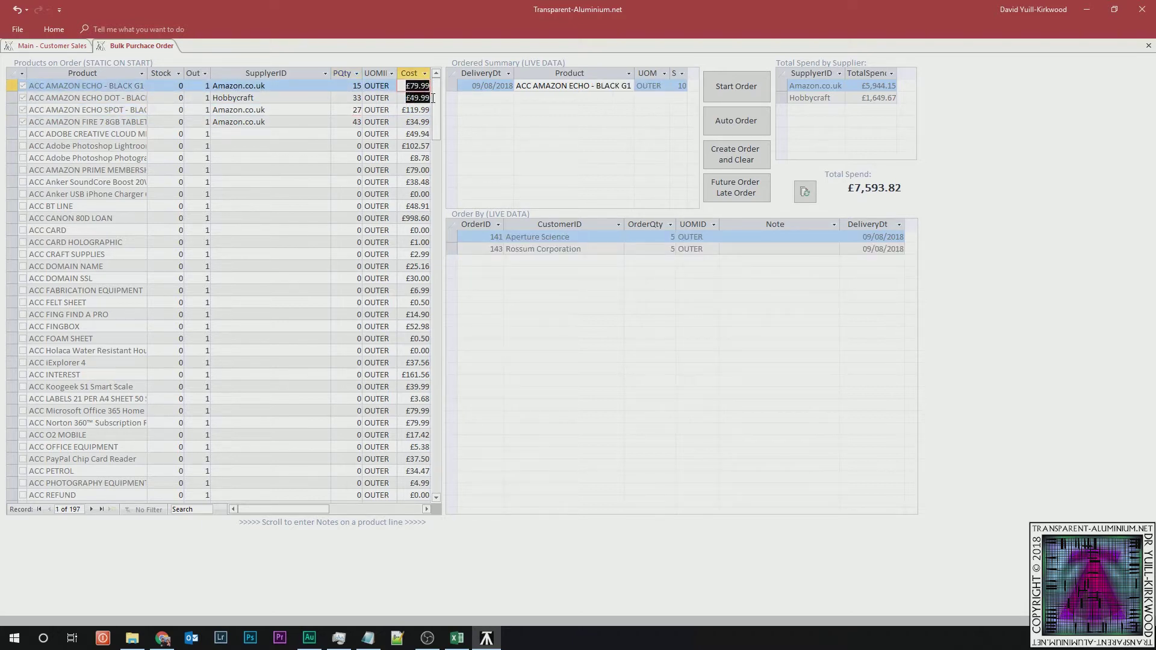
pyautogui.click(410, 98)
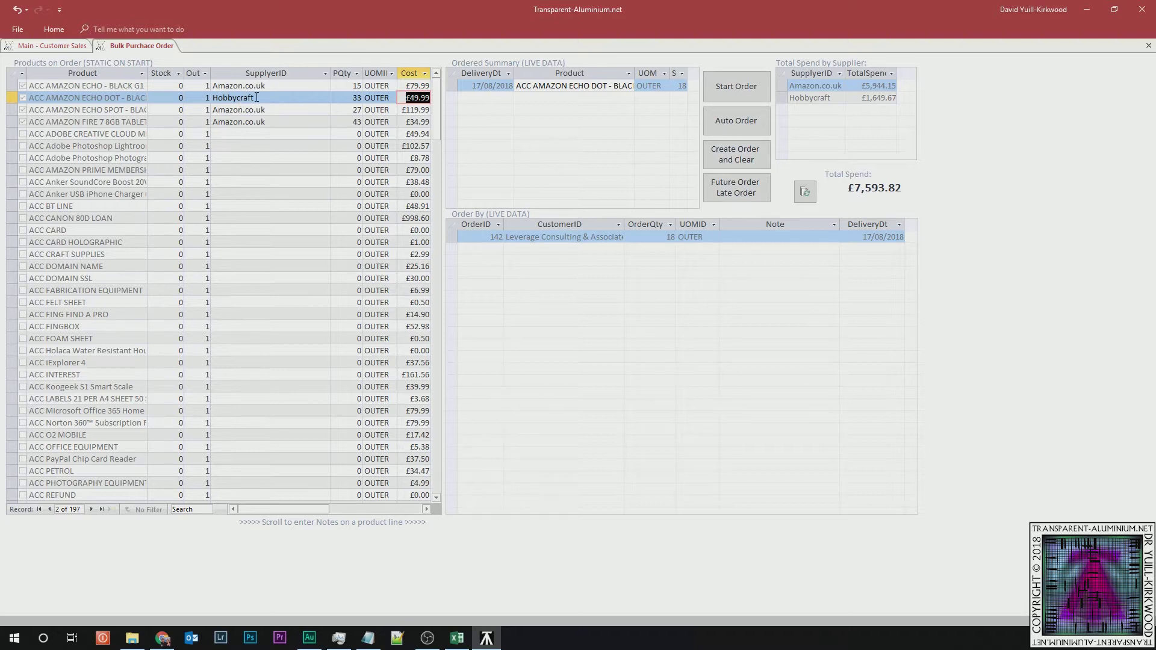
# - Create the purchase orders from the bulk order, confirm clearing its temporary data, and close the Bulk Purchase Order form
pyautogui.click(749, 158)
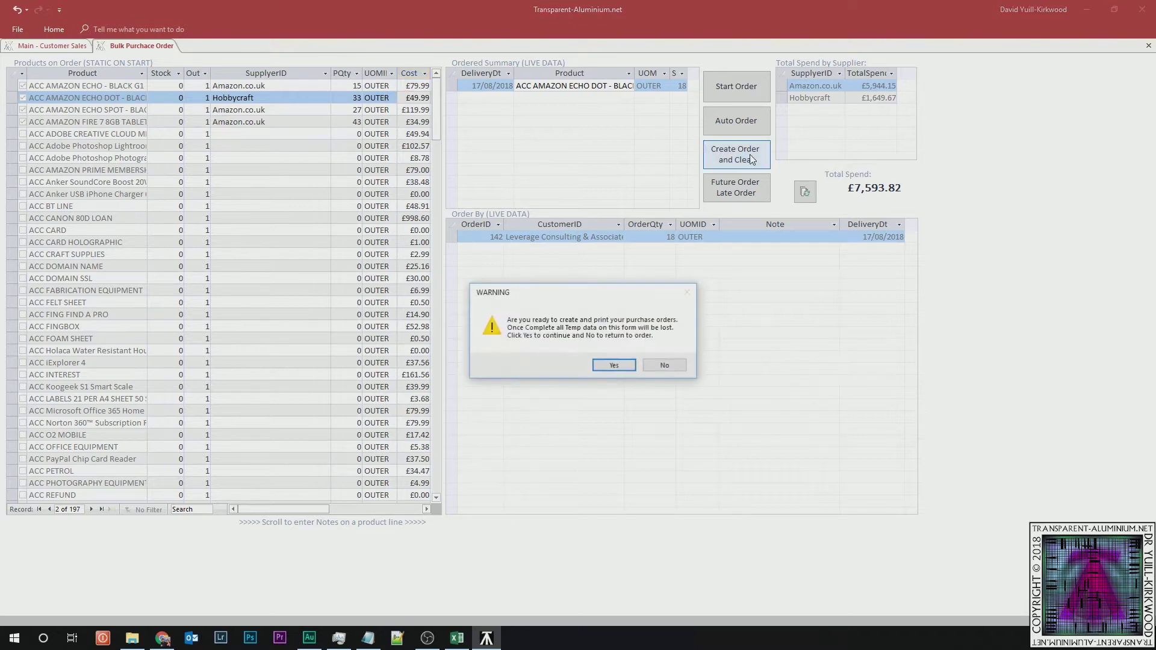
pyautogui.click(616, 366)
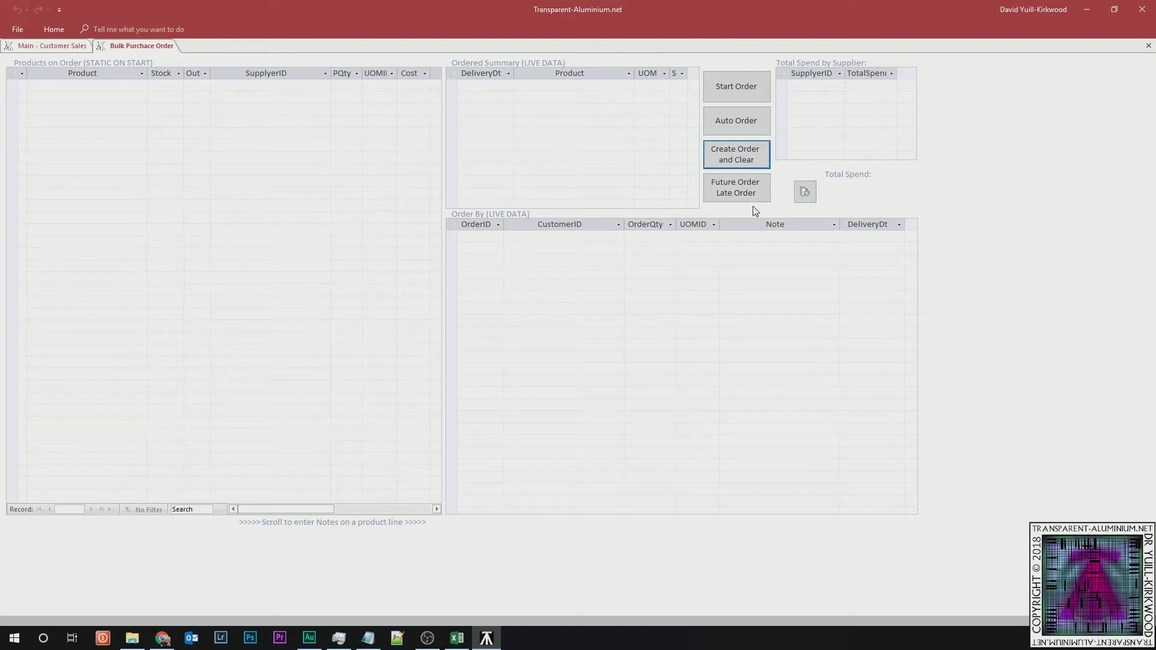
pyautogui.click(1148, 45)
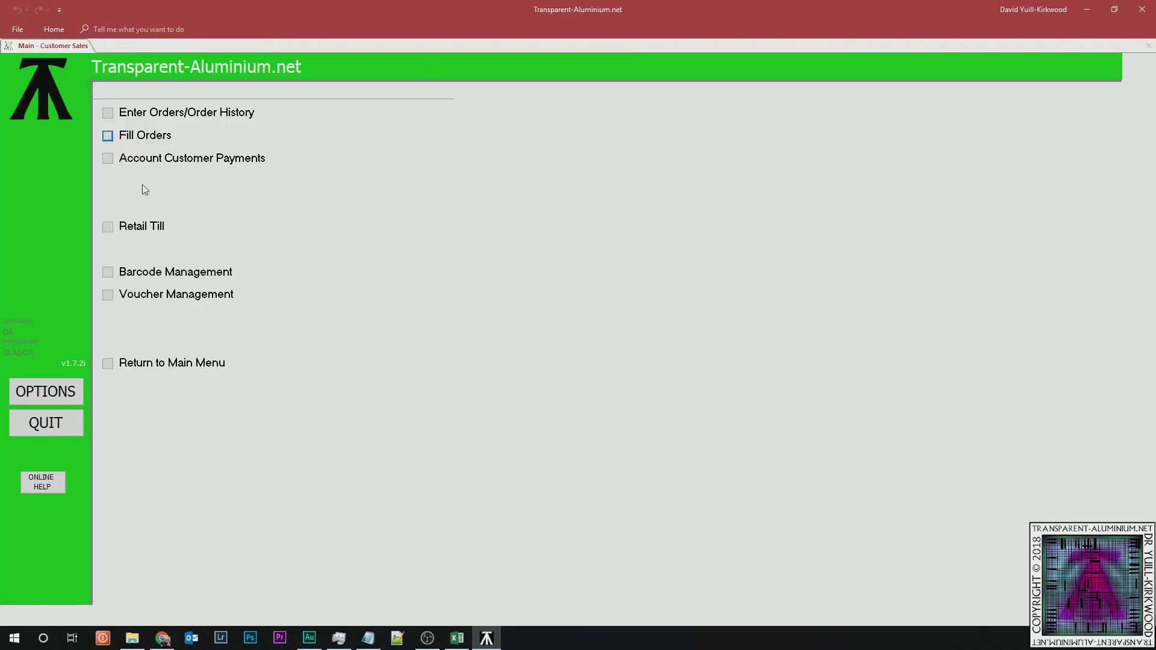
# - Open the purchase order entry and history form, select supplier Hobbycraft and open its order for editing
pyautogui.click(148, 363)
pyautogui.click(142, 201)
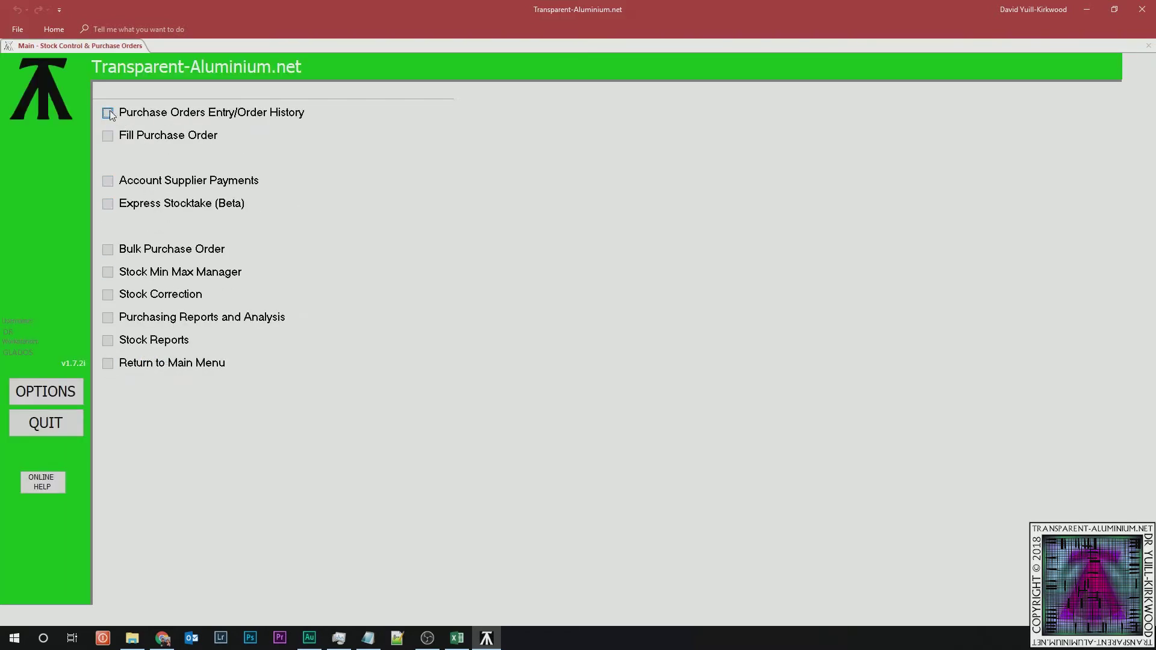
pyautogui.click(109, 113)
pyautogui.click(190, 63)
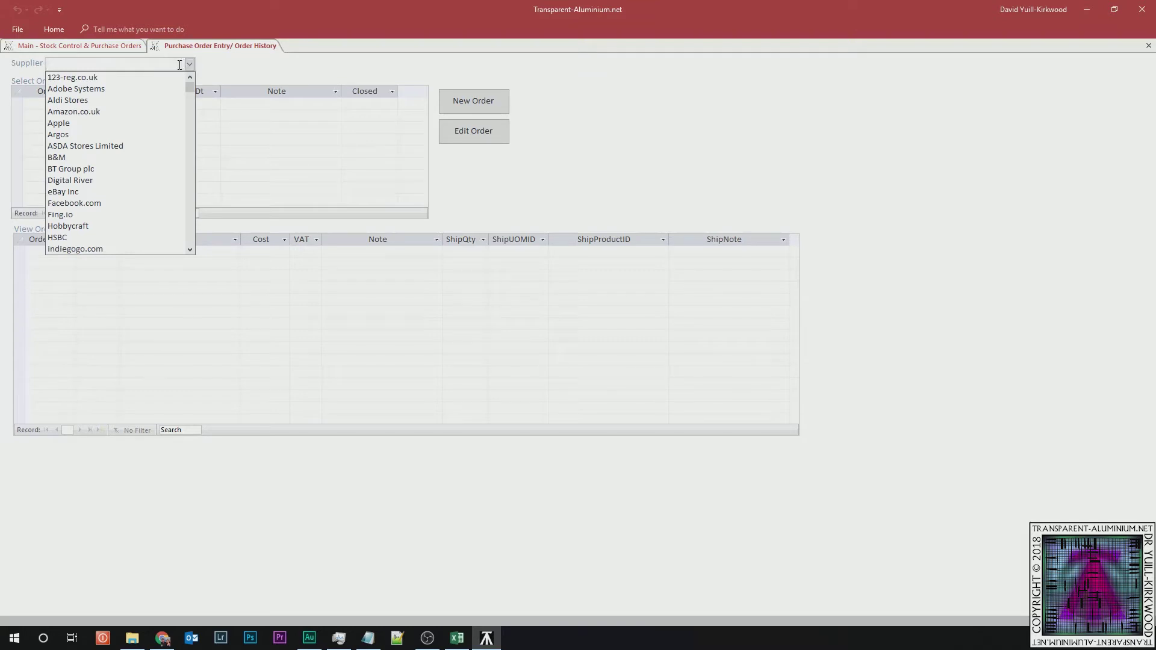
pyautogui.write('hobbycraft')
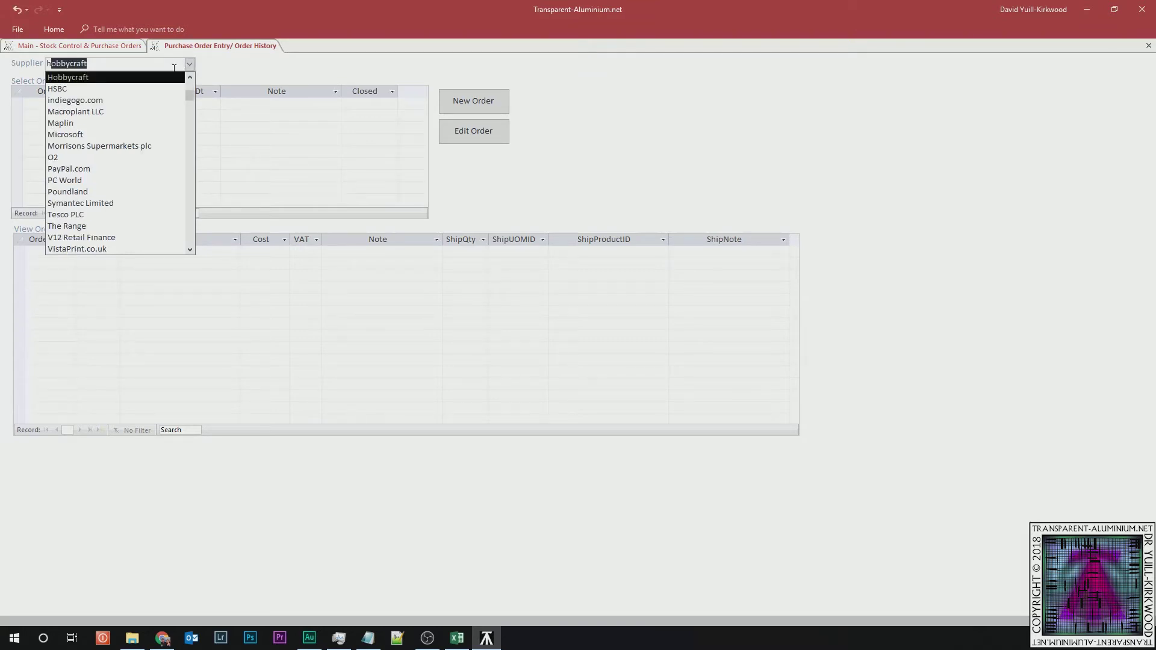
pyautogui.press('Return')
pyautogui.click(474, 131)
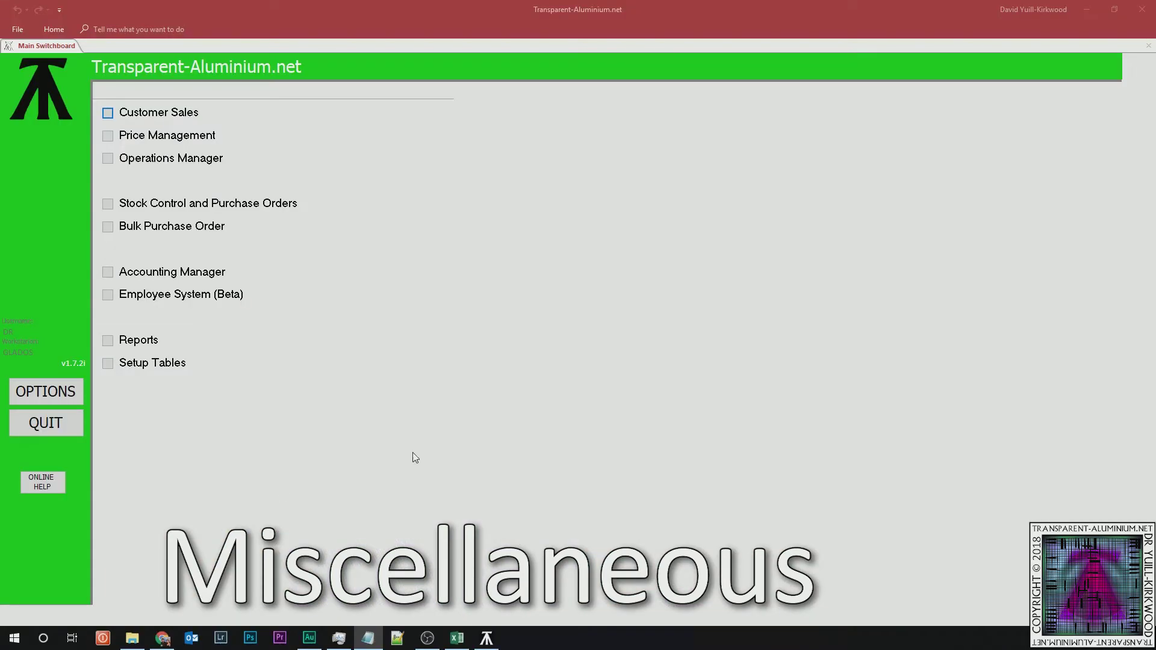
# - Examine the choices for Update Cost Price on Order in the system options and close the options without changing it
pyautogui.click(77, 388)
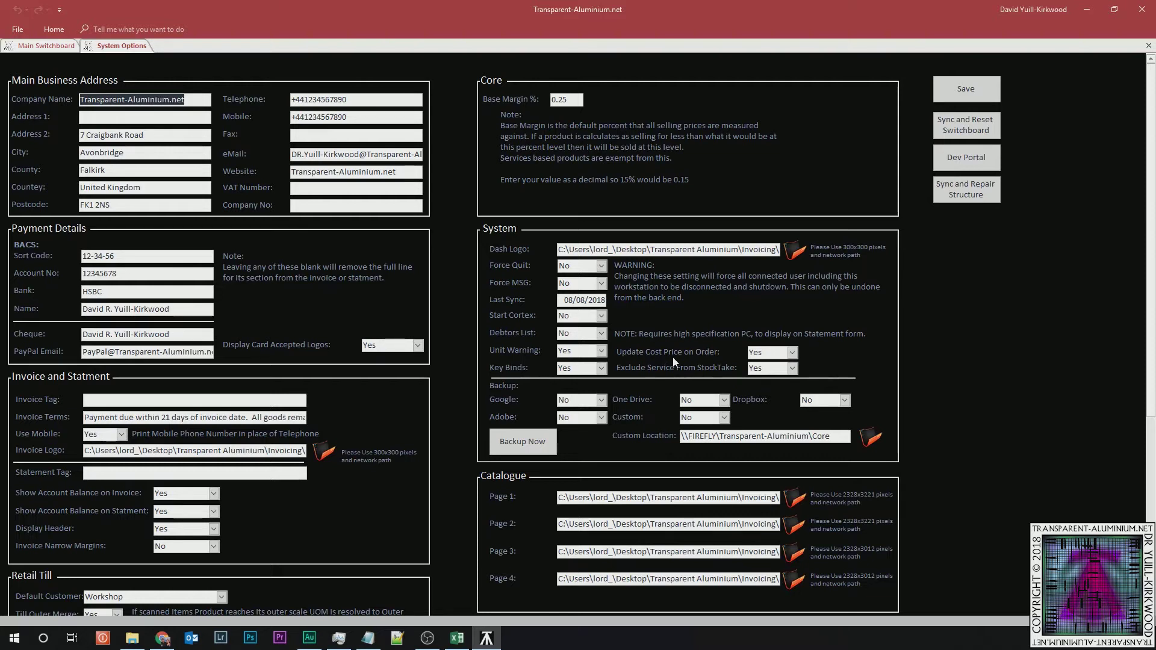
pyautogui.click(792, 353)
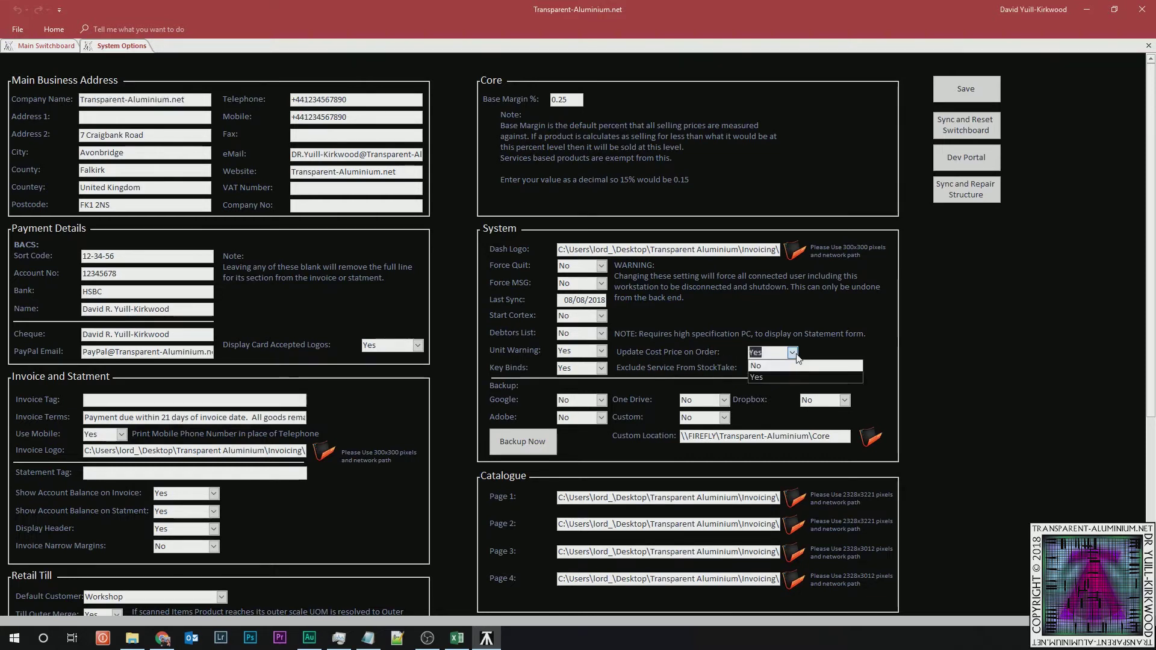
pyautogui.click(792, 352)
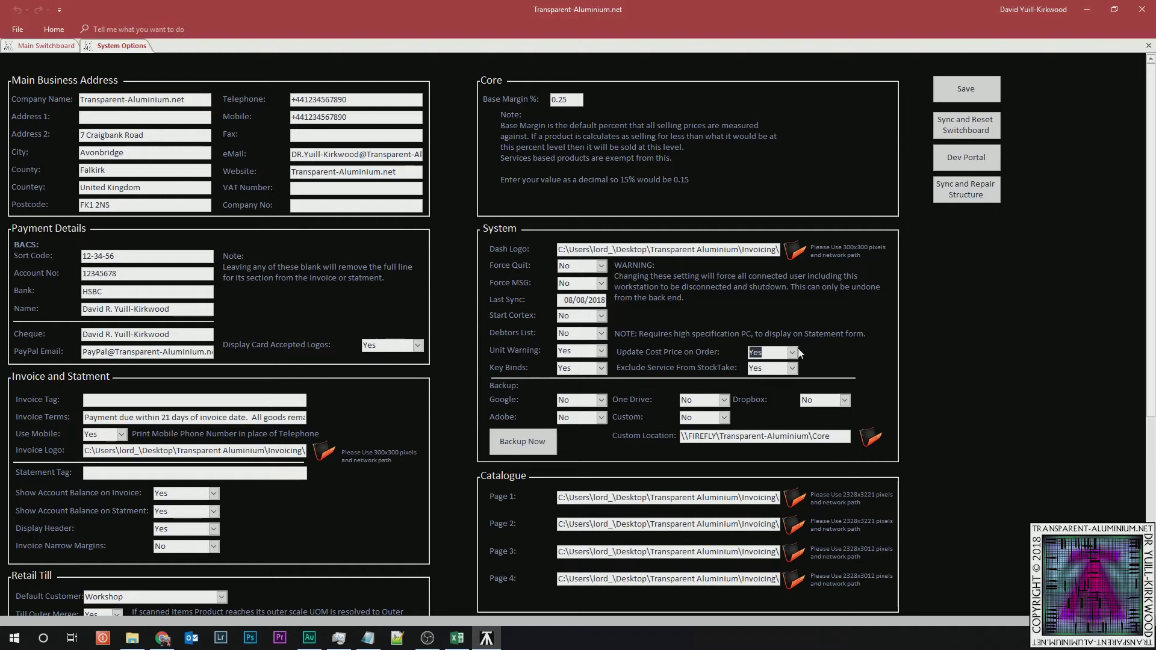
pyautogui.click(793, 353)
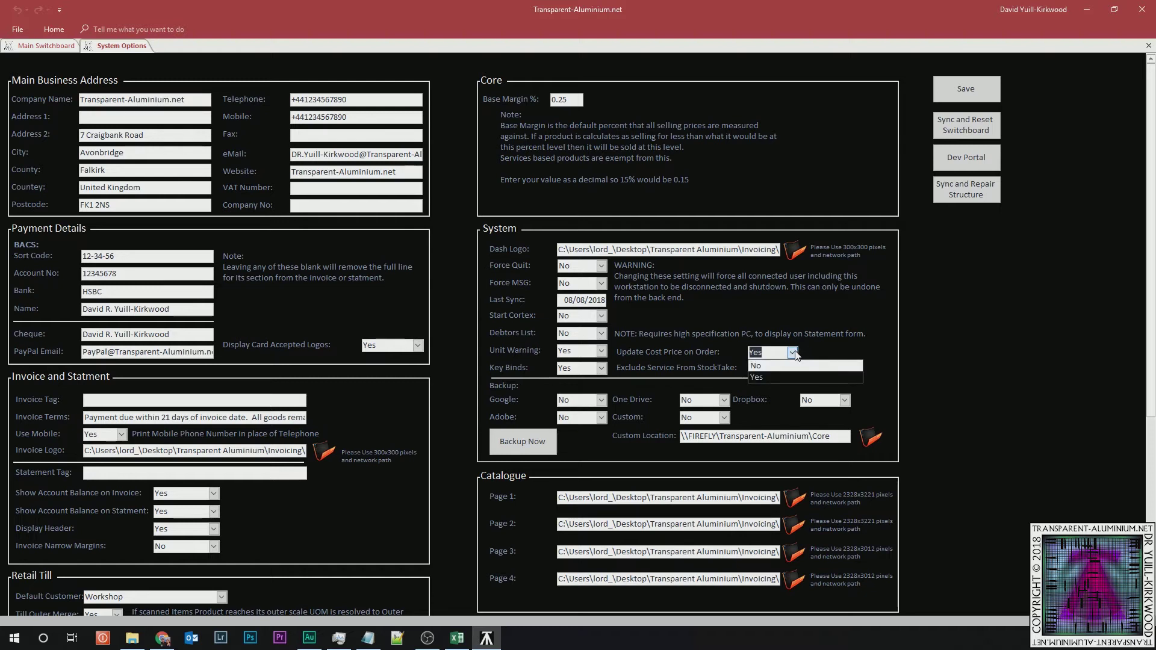
pyautogui.click(794, 353)
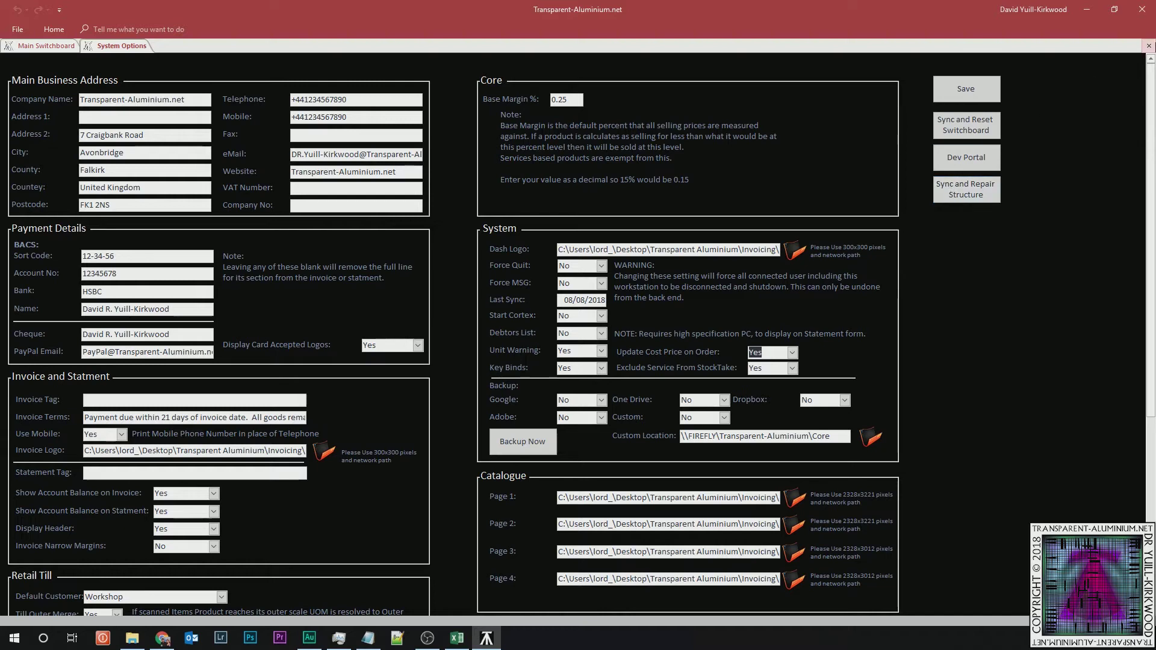
pyautogui.click(1147, 47)
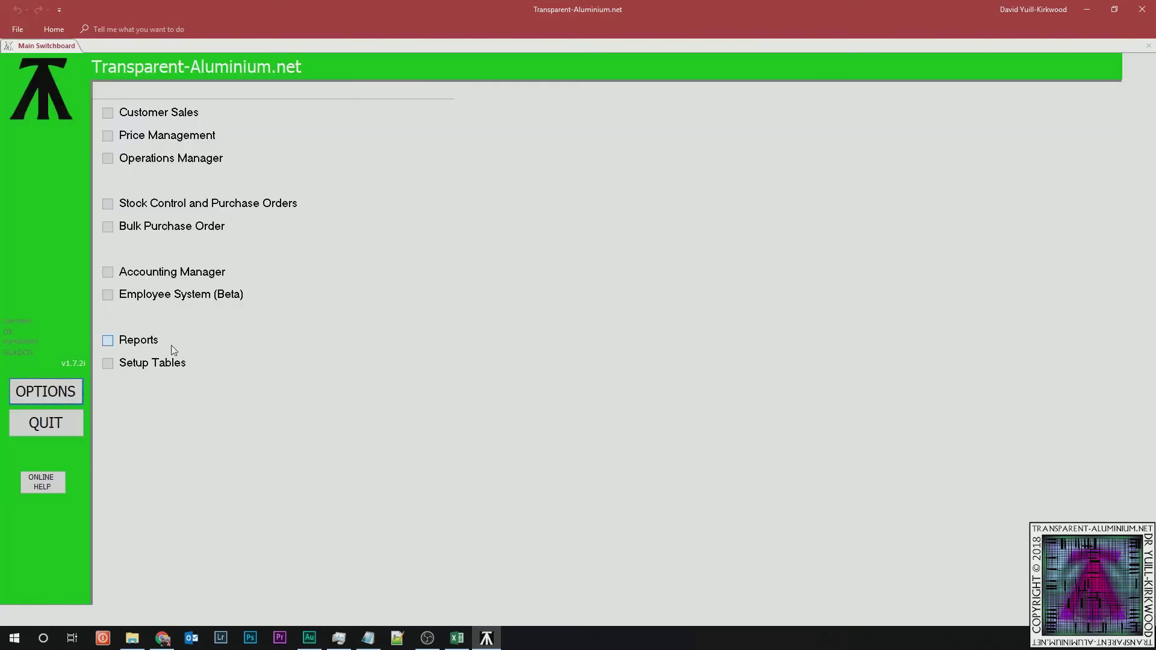
# - View the legacy invoice details report with the start date set to 01/08/2016, and return to the reports list
pyautogui.click(128, 341)
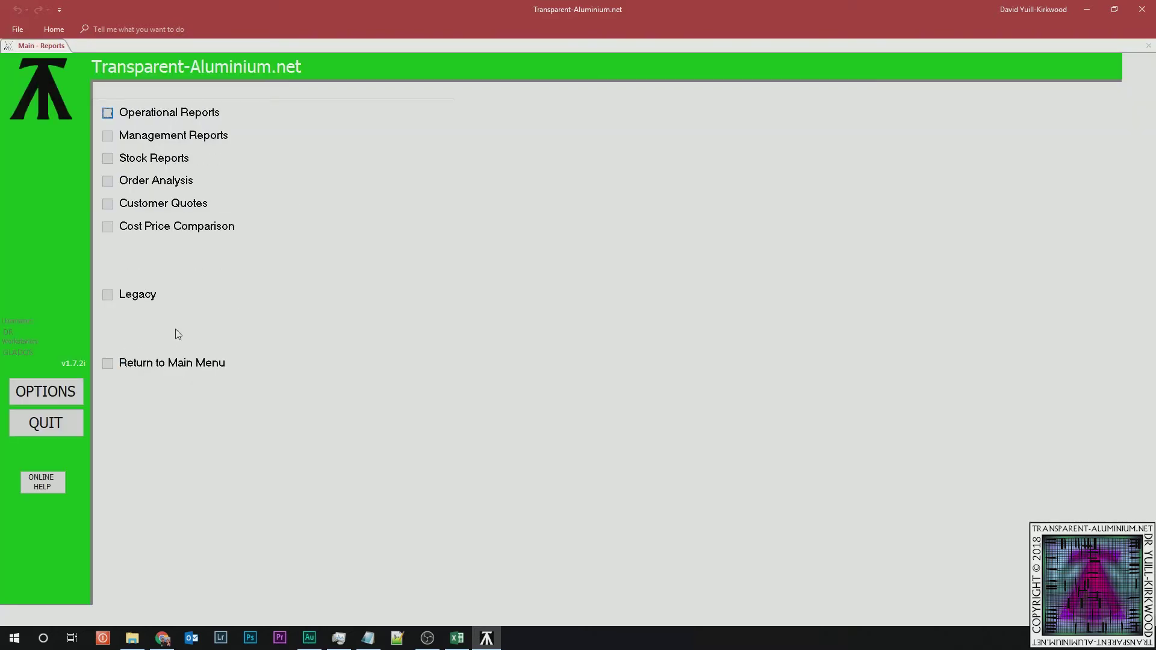
pyautogui.click(131, 298)
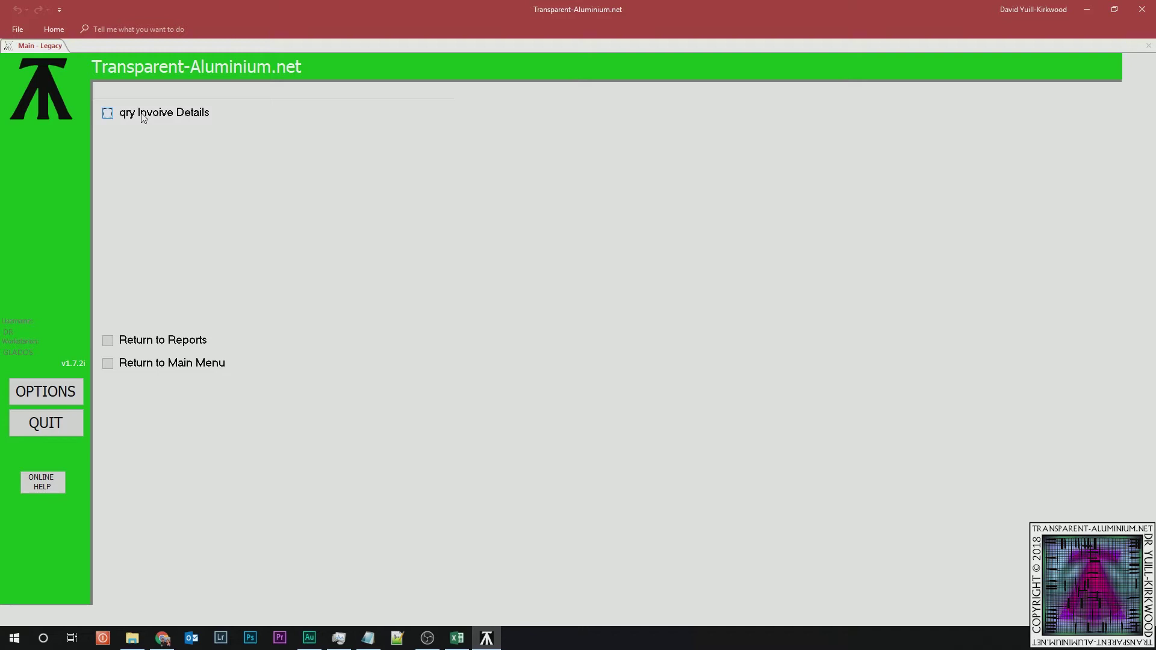
pyautogui.click(104, 111)
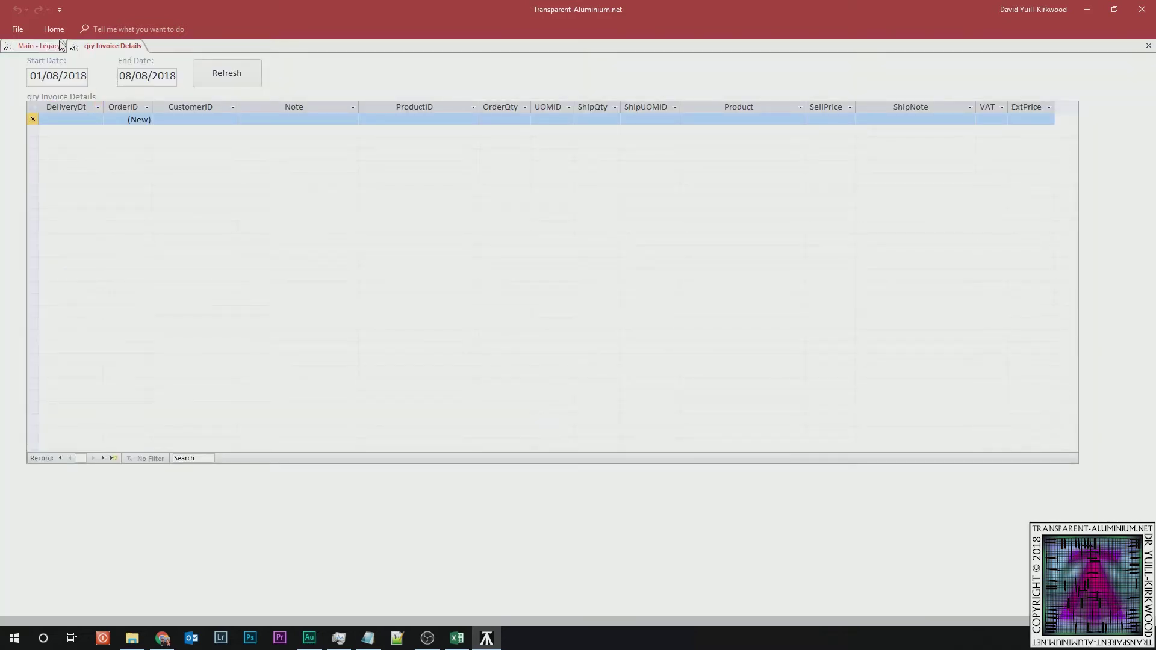
pyautogui.click(231, 77)
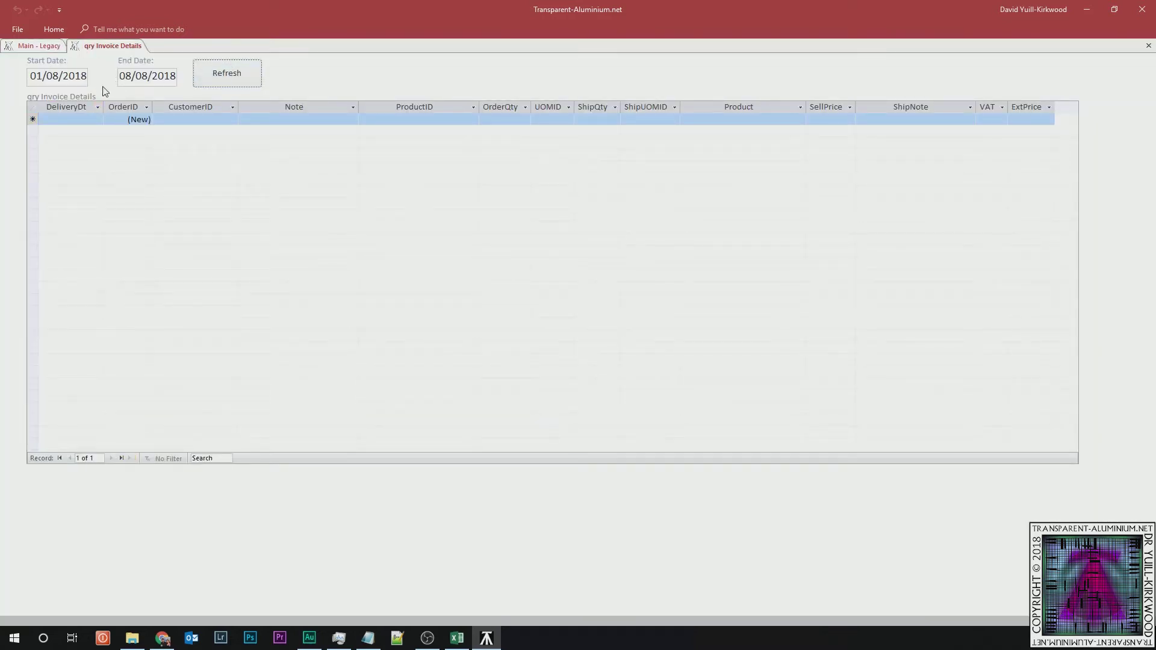
pyautogui.click(86, 77)
pyautogui.write('6')
pyautogui.click(239, 69)
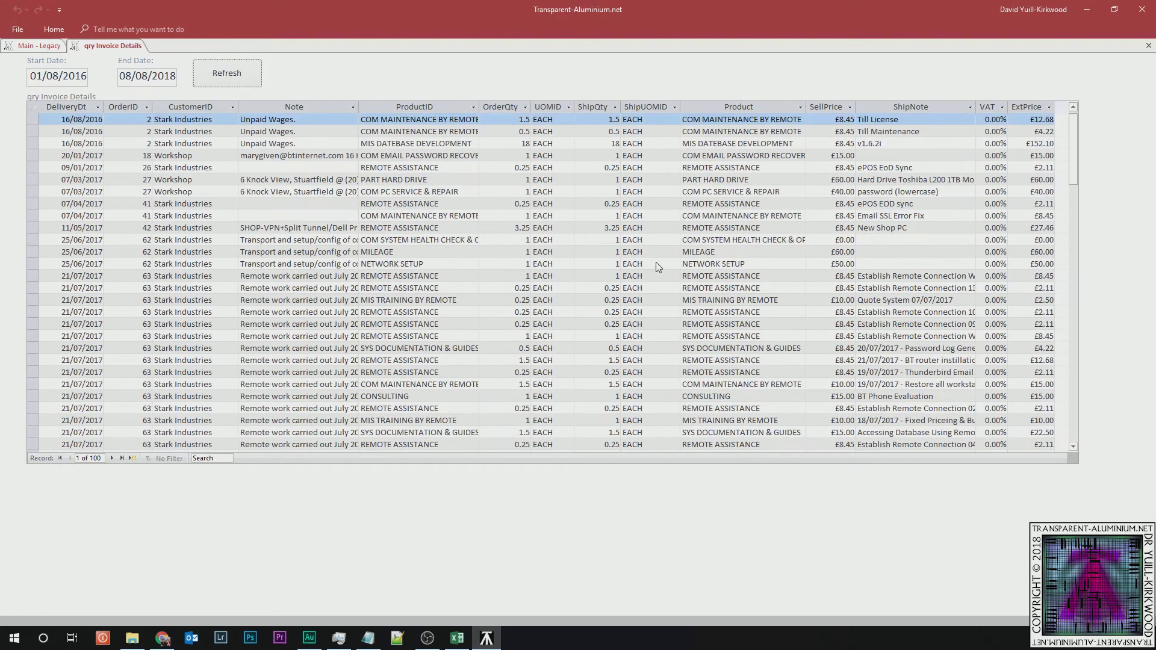
pyautogui.click(1148, 45)
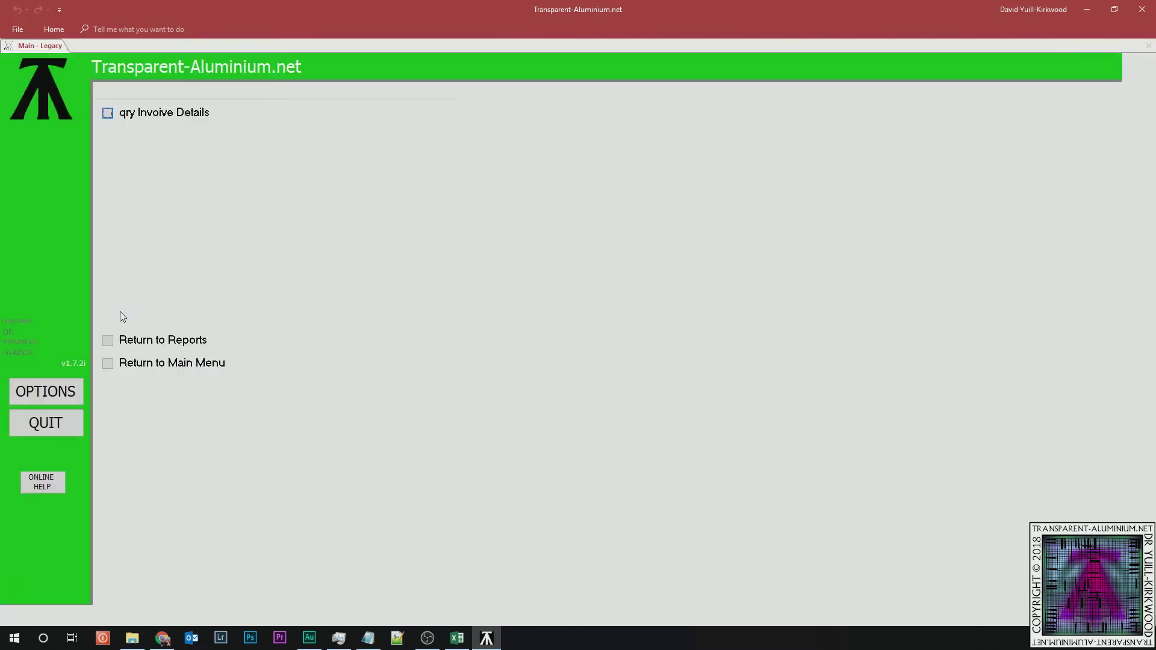
pyautogui.click(138, 341)
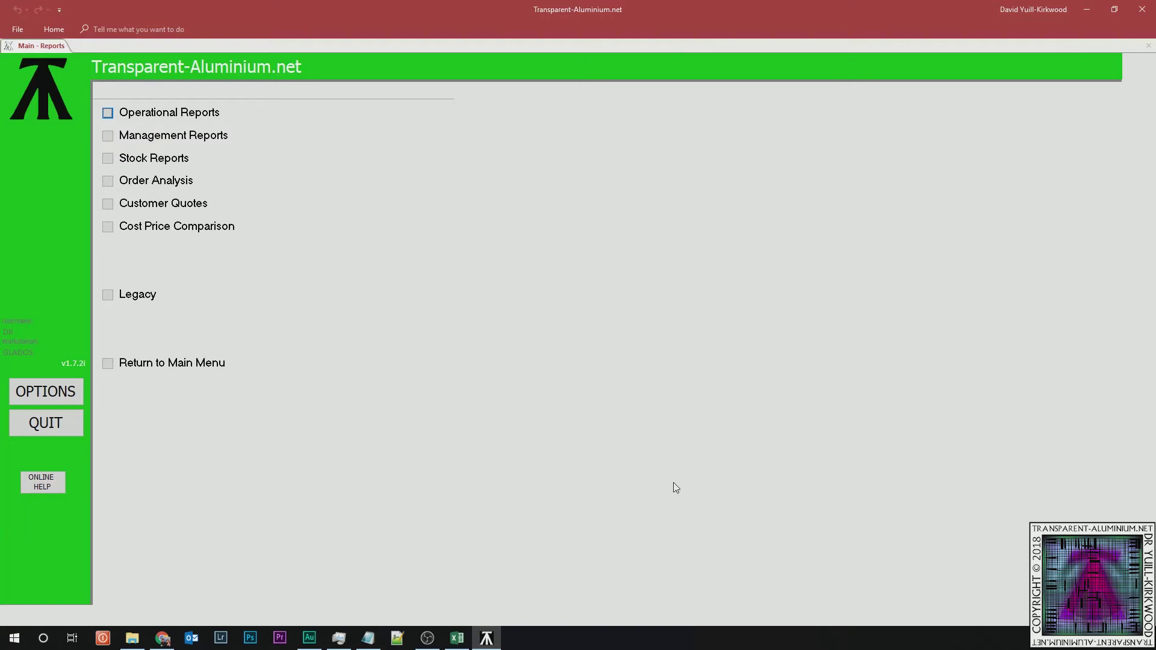
# - Review the Purchasing Reports and Analysis and Stock Reports listings under Stock Control and Purchase Orders
pyautogui.click(42, 491)
pyautogui.click(110, 364)
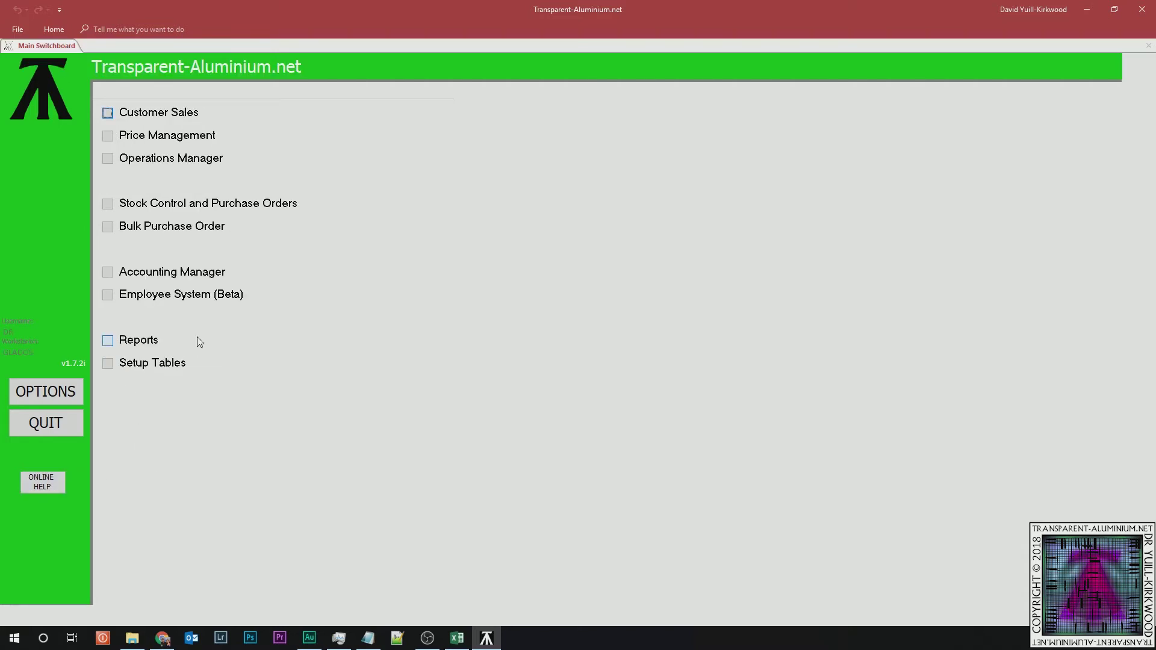
pyautogui.click(109, 204)
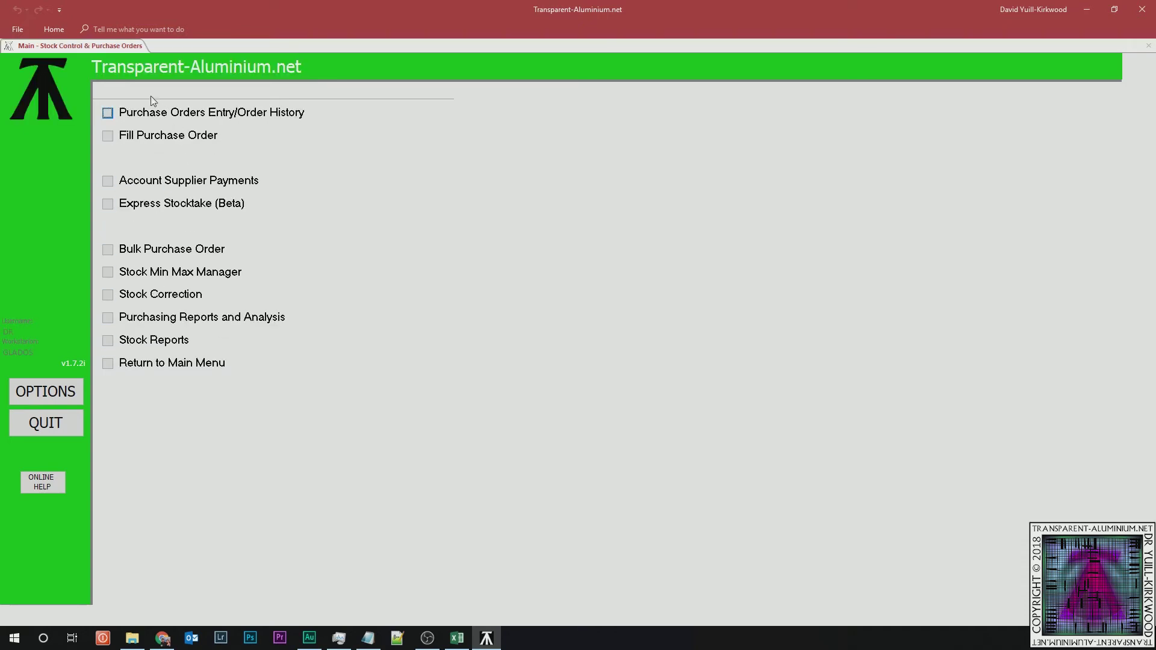
pyautogui.click(109, 317)
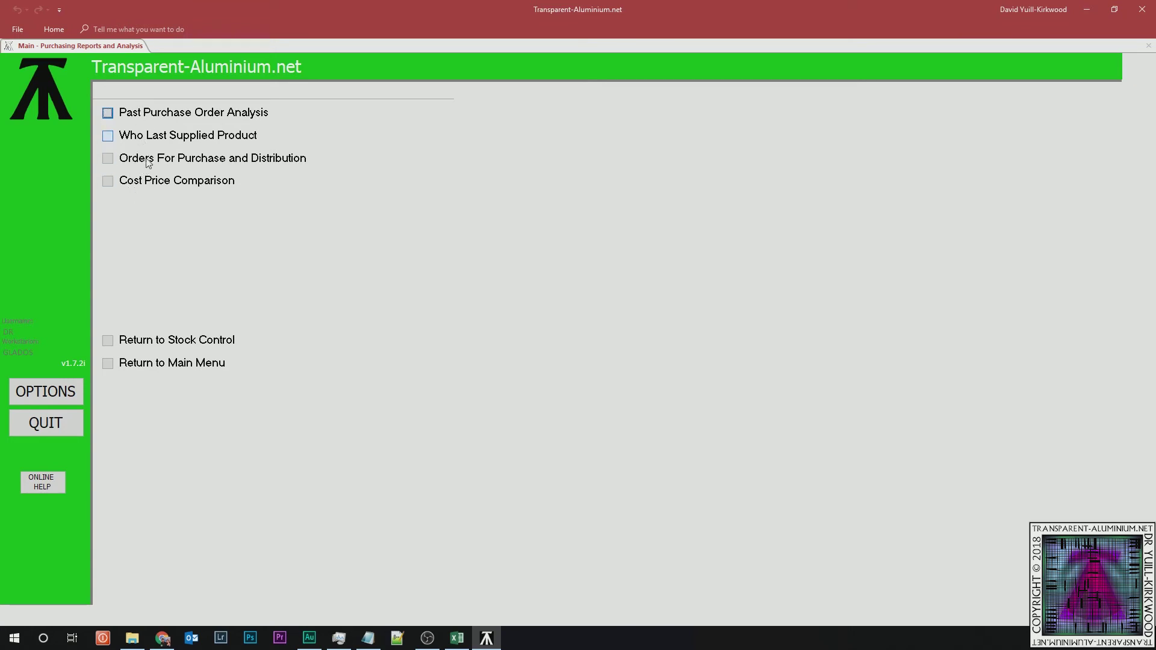
pyautogui.click(109, 341)
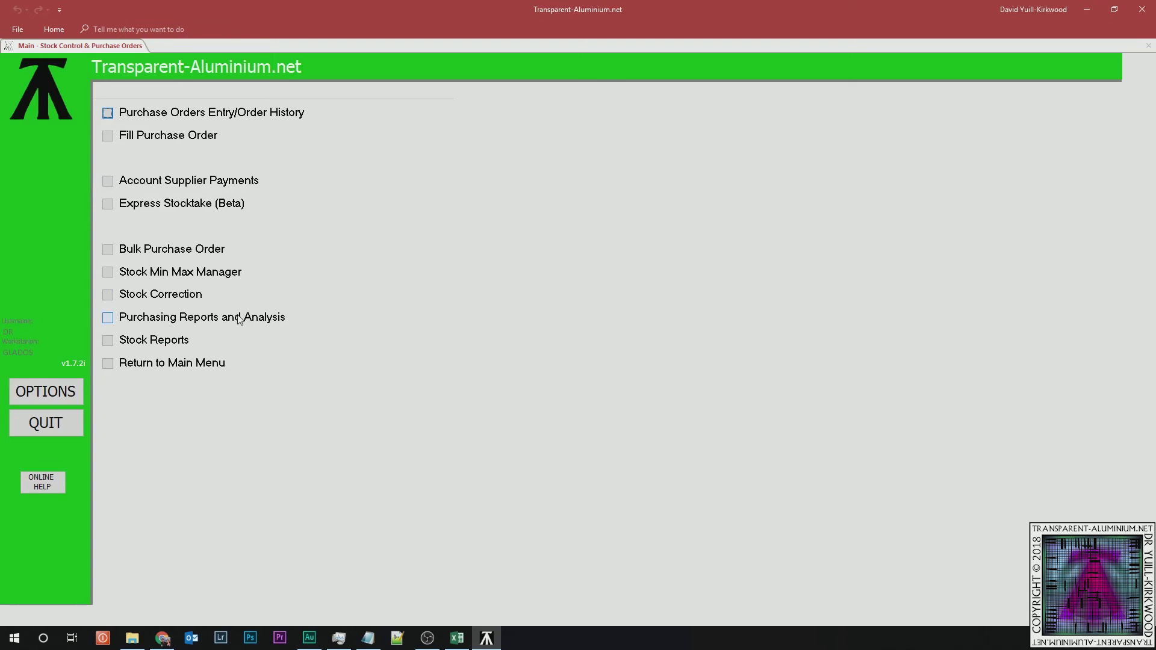
pyautogui.click(160, 343)
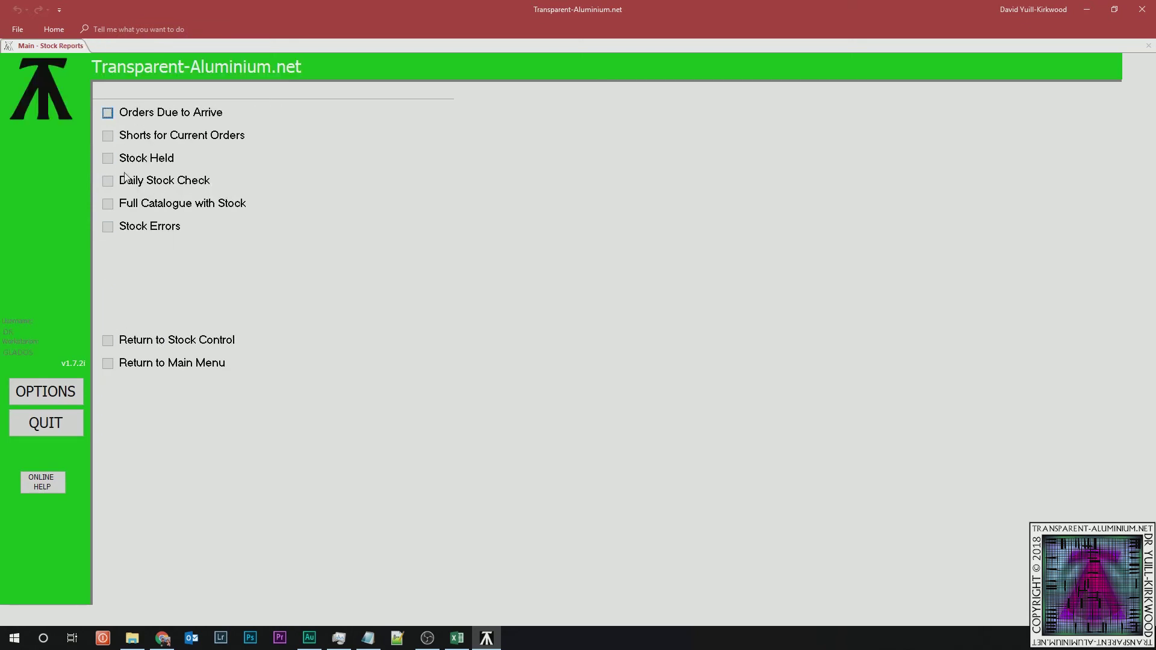
pyautogui.click(170, 342)
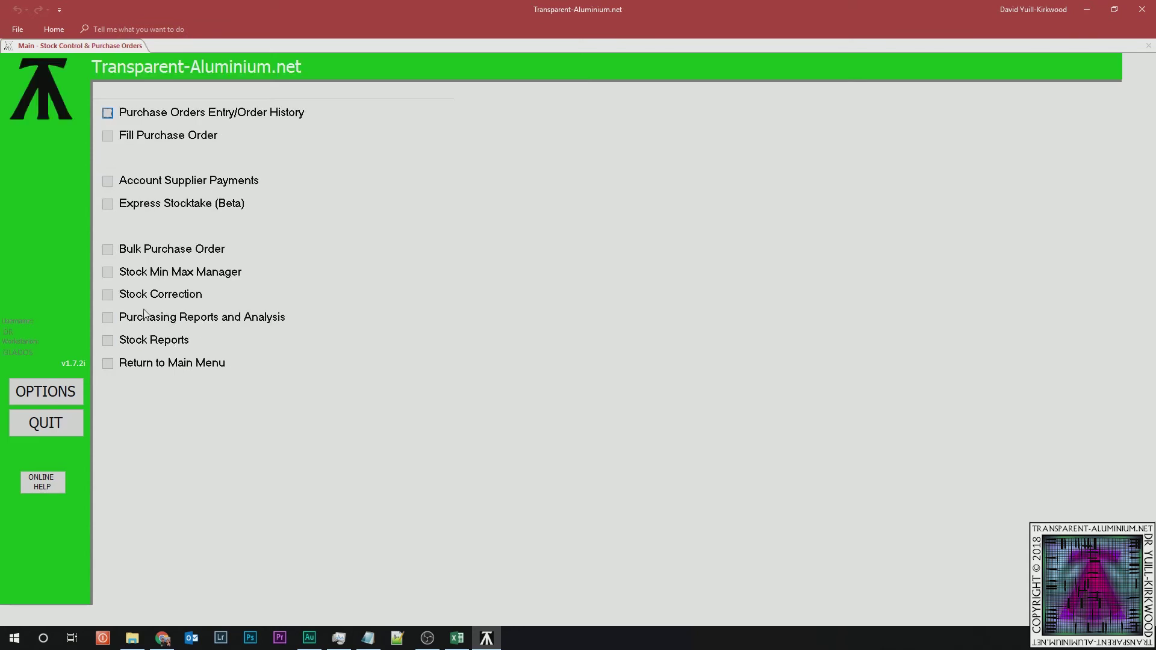